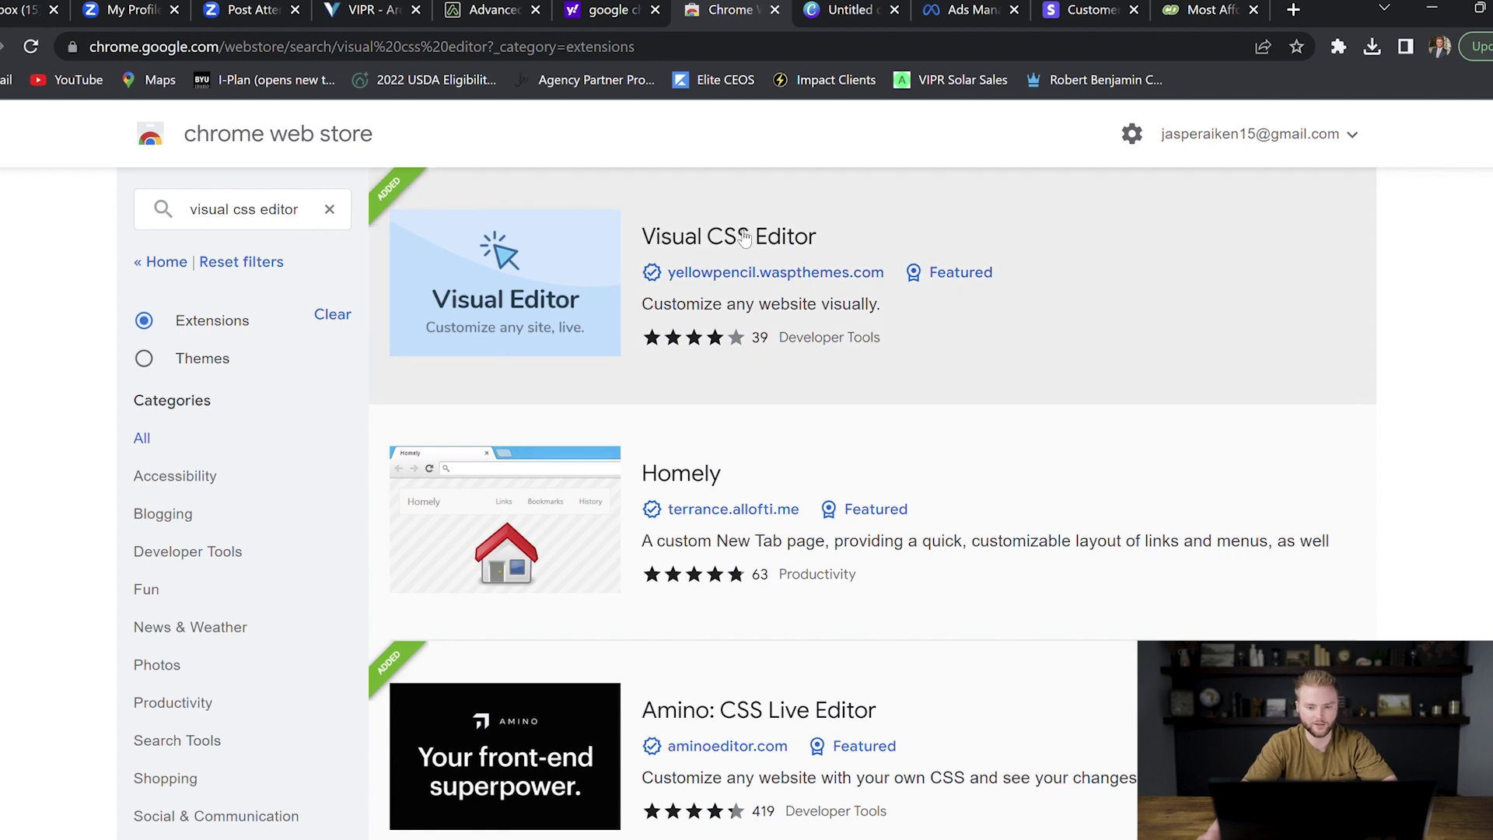
Open the Visual CSS Editor extension listing and start the visual editor on the Launchpad page.
click(784, 240)
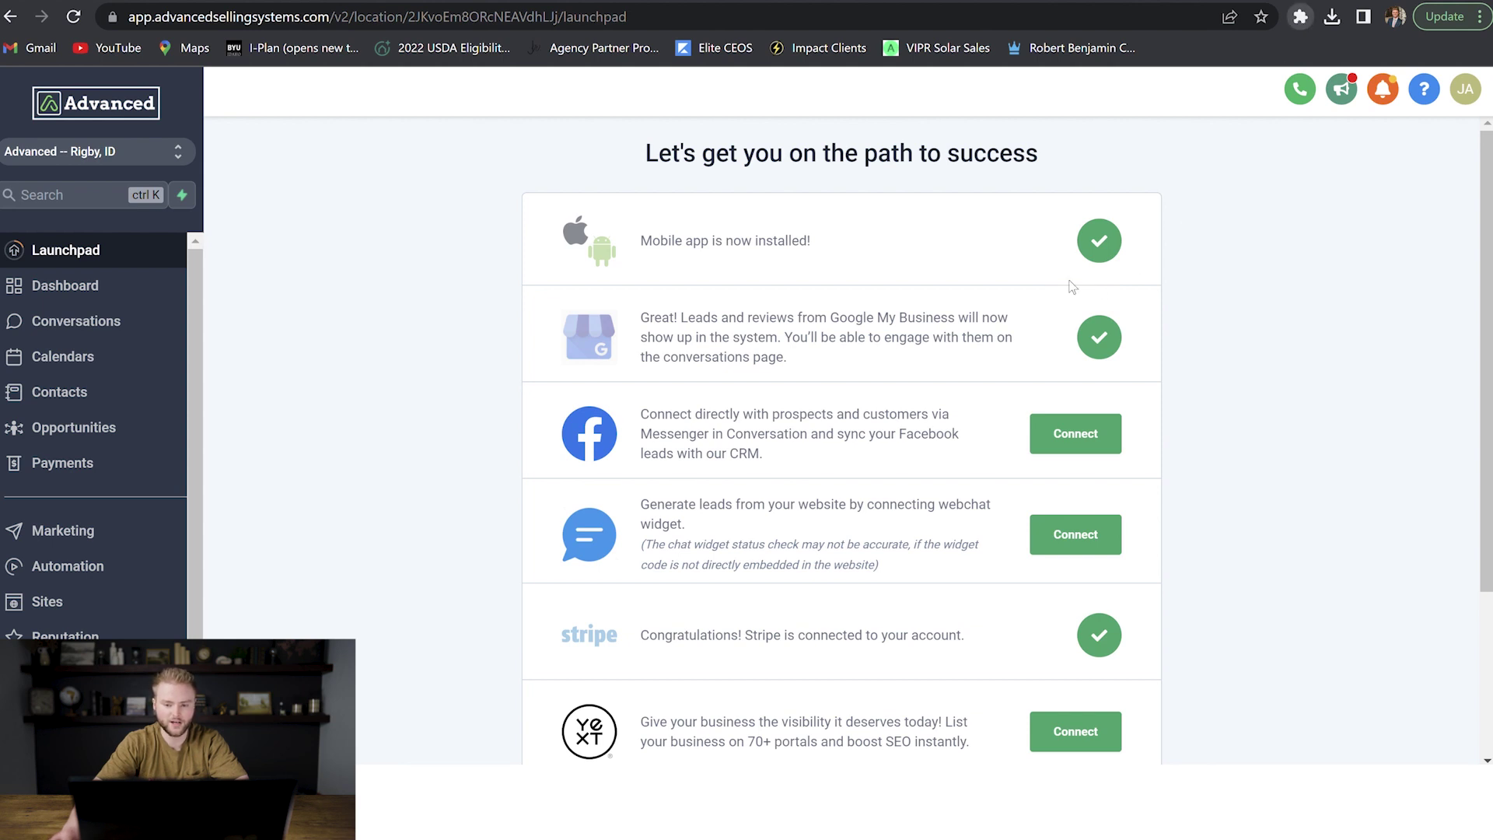
key(F5)
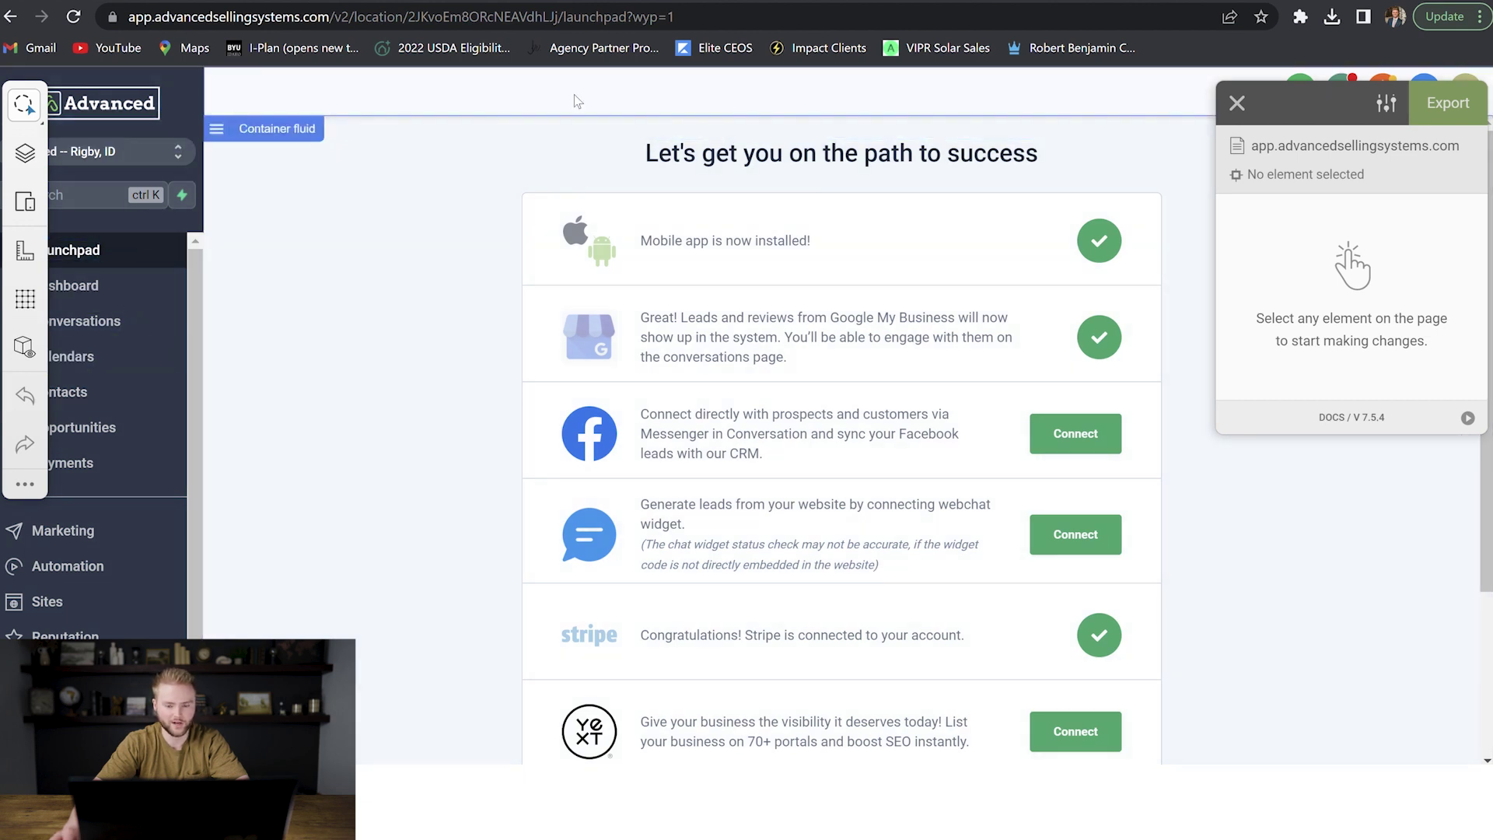
Set the background color of the Launchpad page's header bar to red, #dd4545.
click(408, 86)
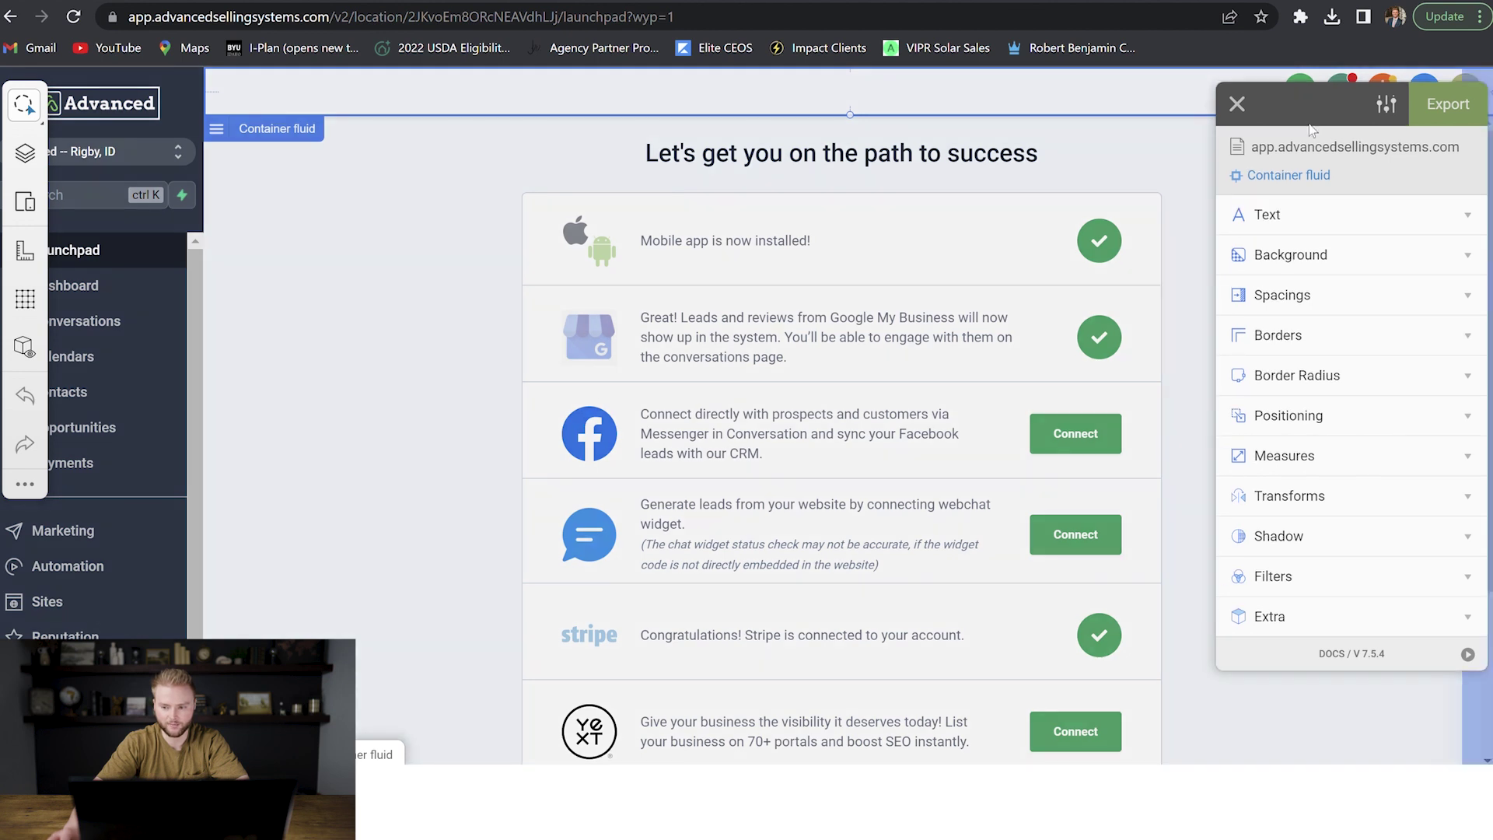
drag(1312, 119, 1312, 169)
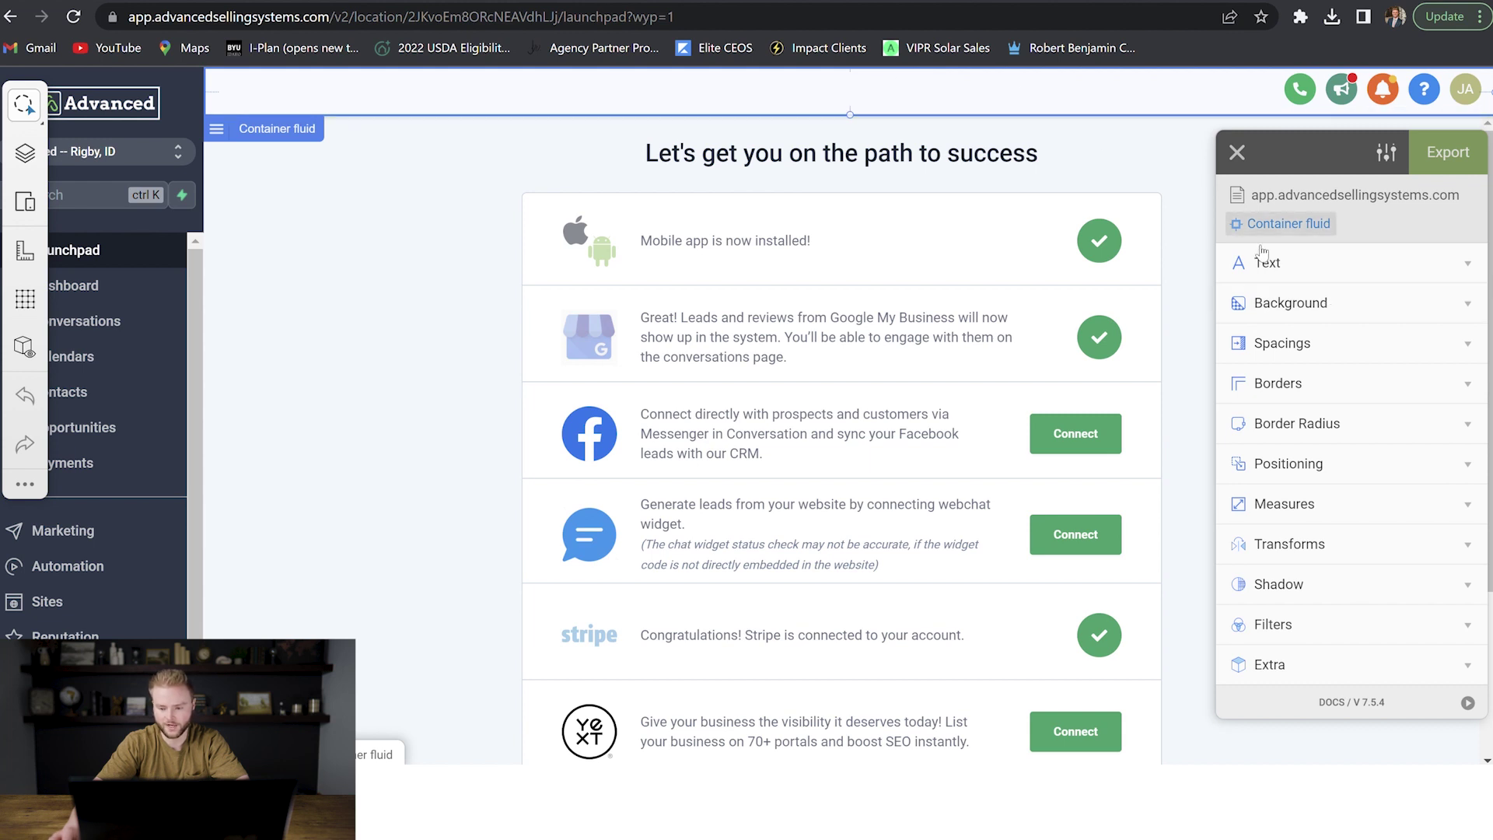
click(1339, 306)
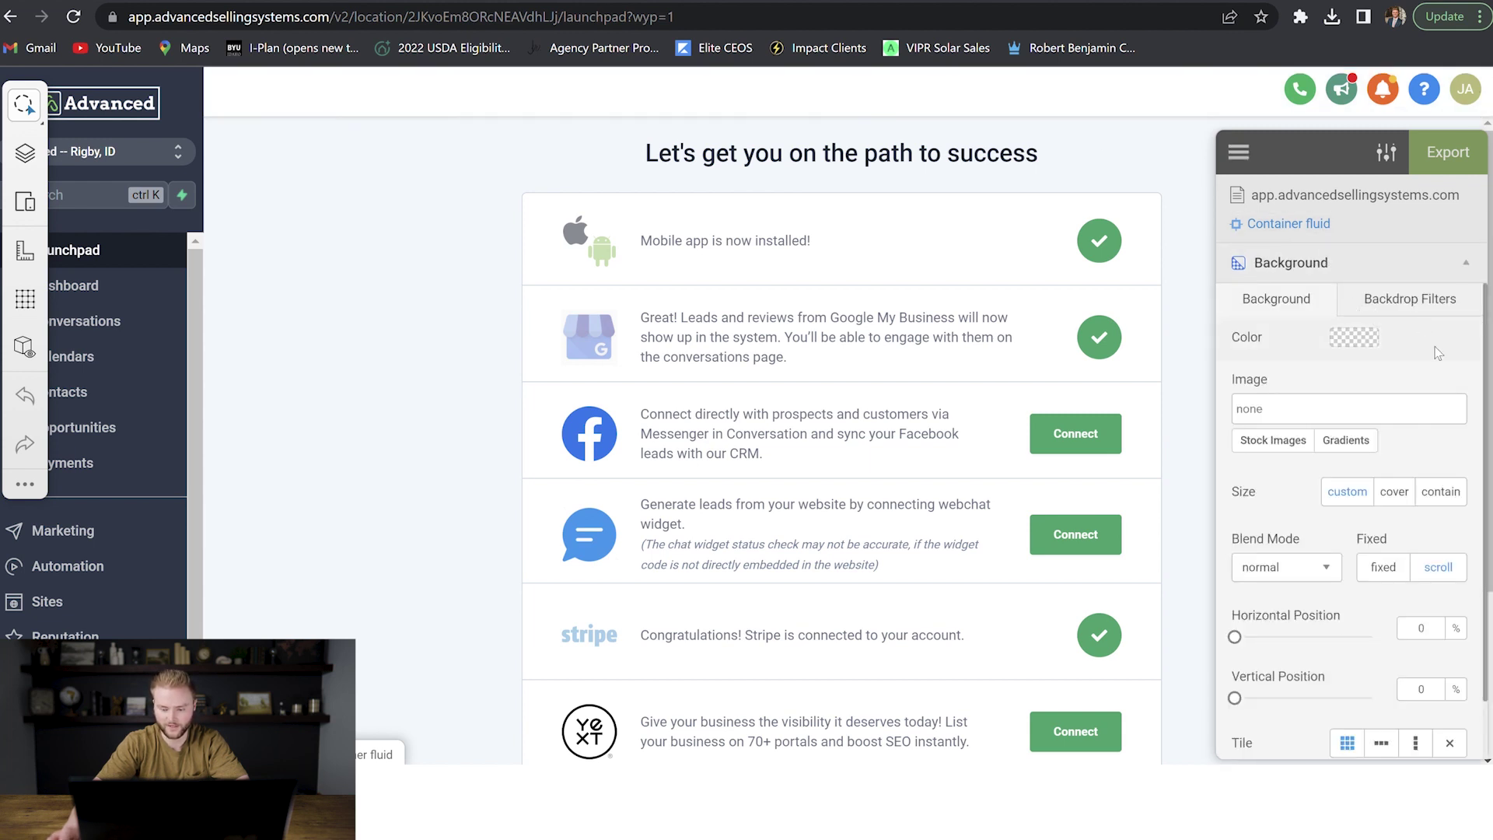
click(1373, 342)
drag(1311, 405, 1385, 410)
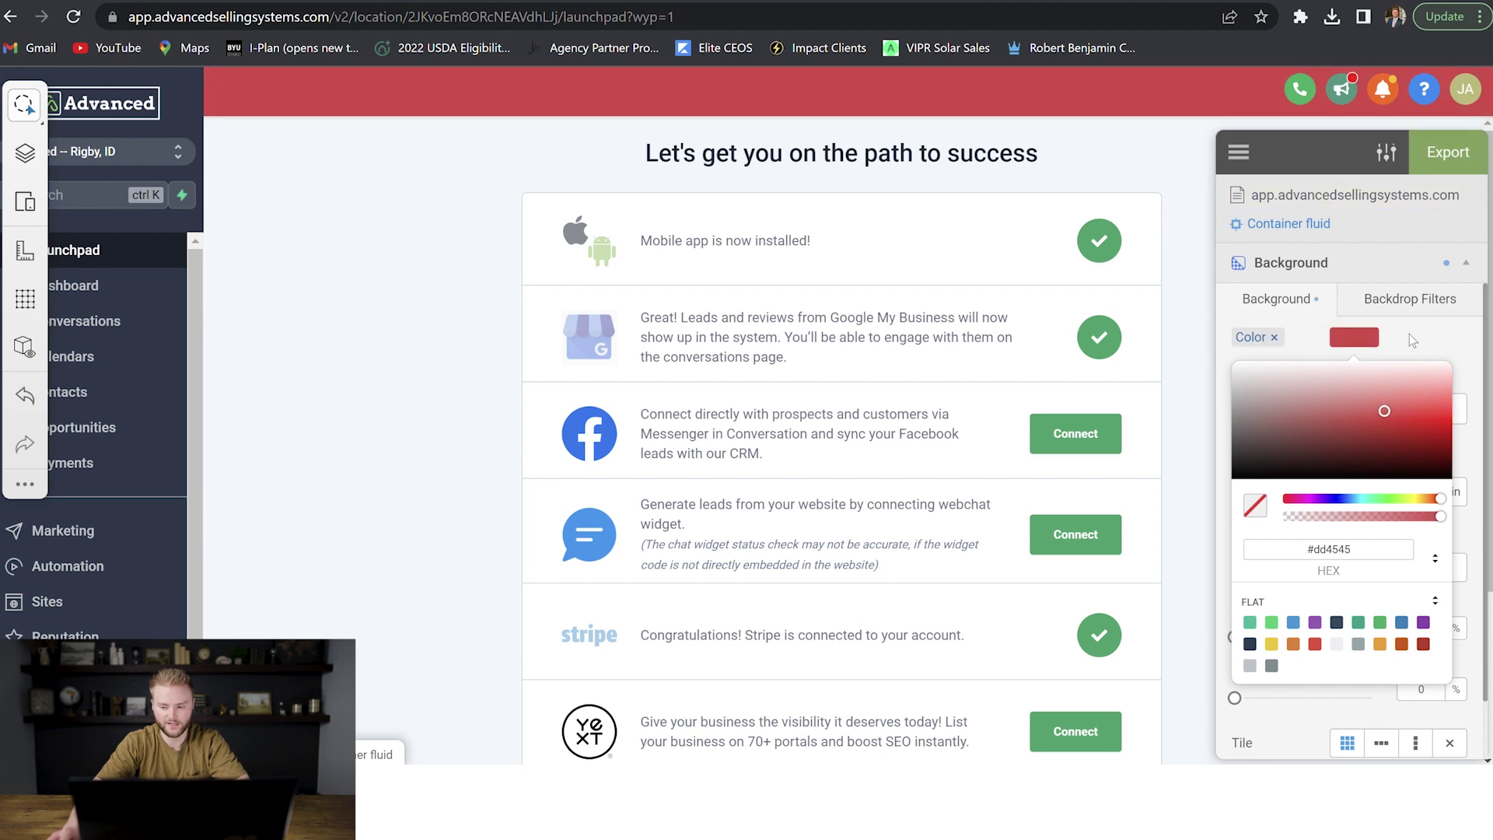
click(1413, 340)
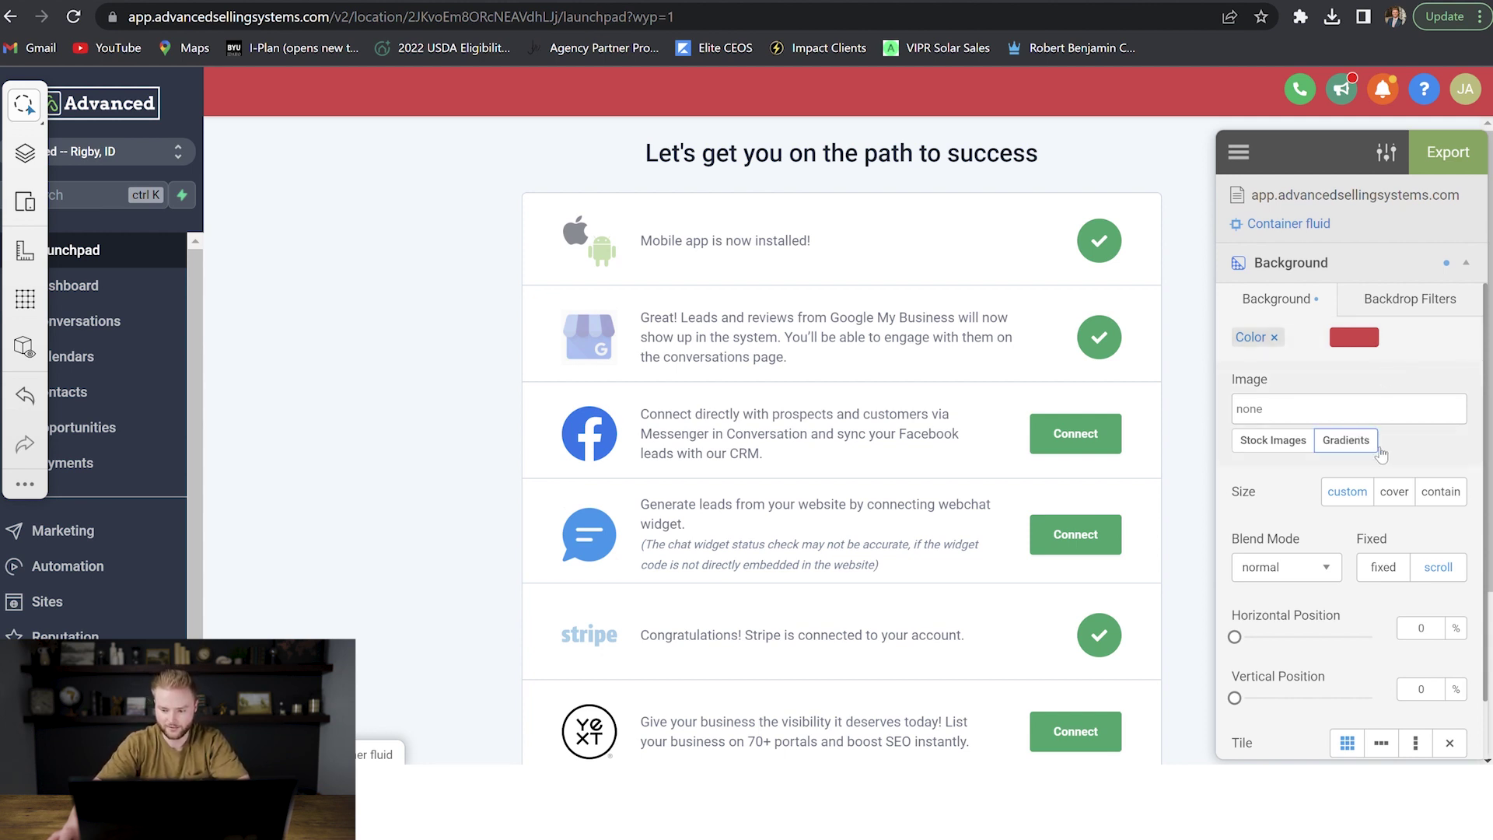
Apply the Coal gradient as the header bar's background image and try adjusting its orientation.
click(1351, 449)
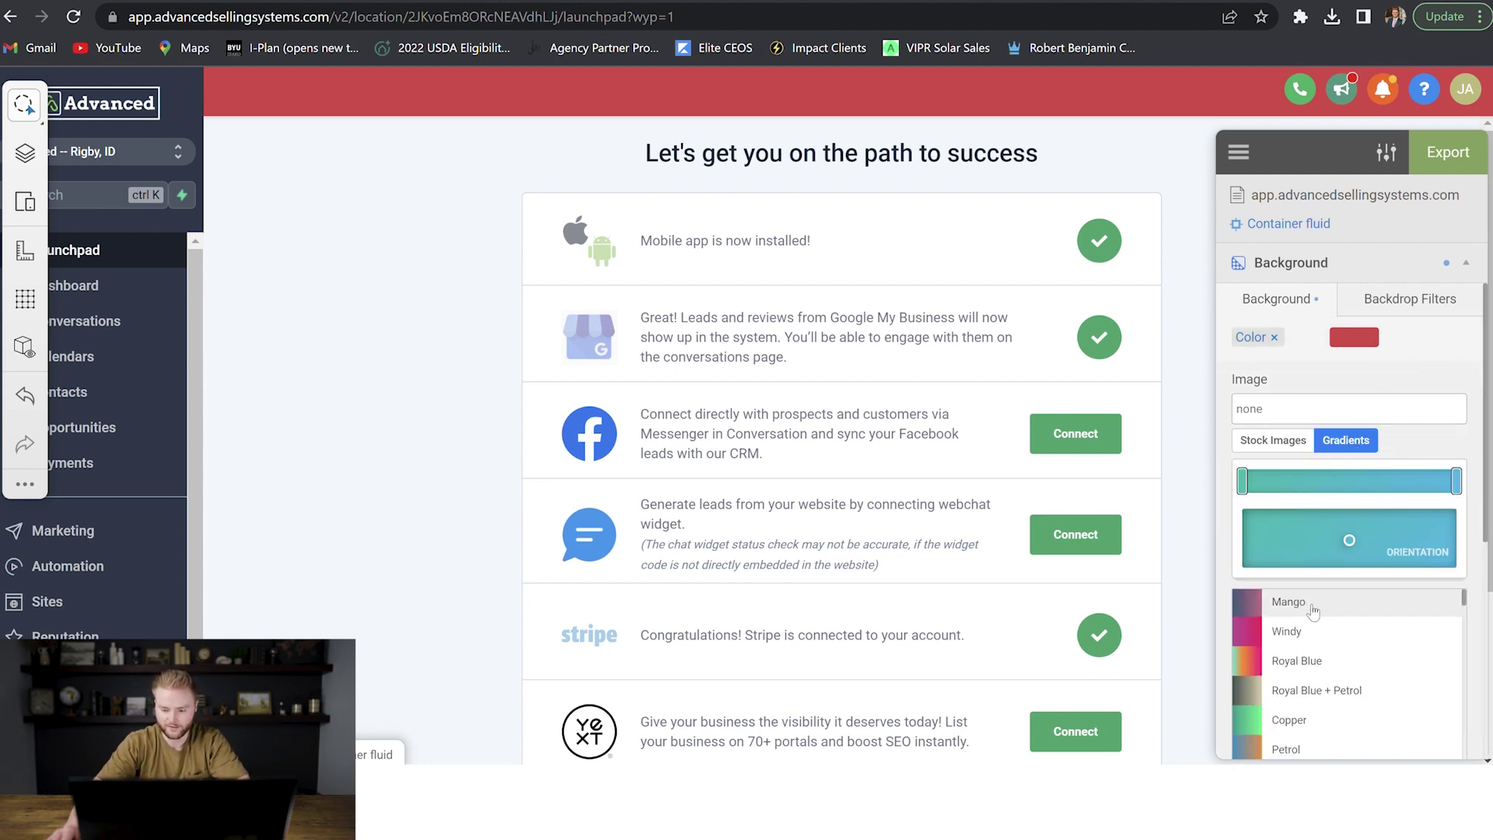
scroll(1314, 608, down, 8)
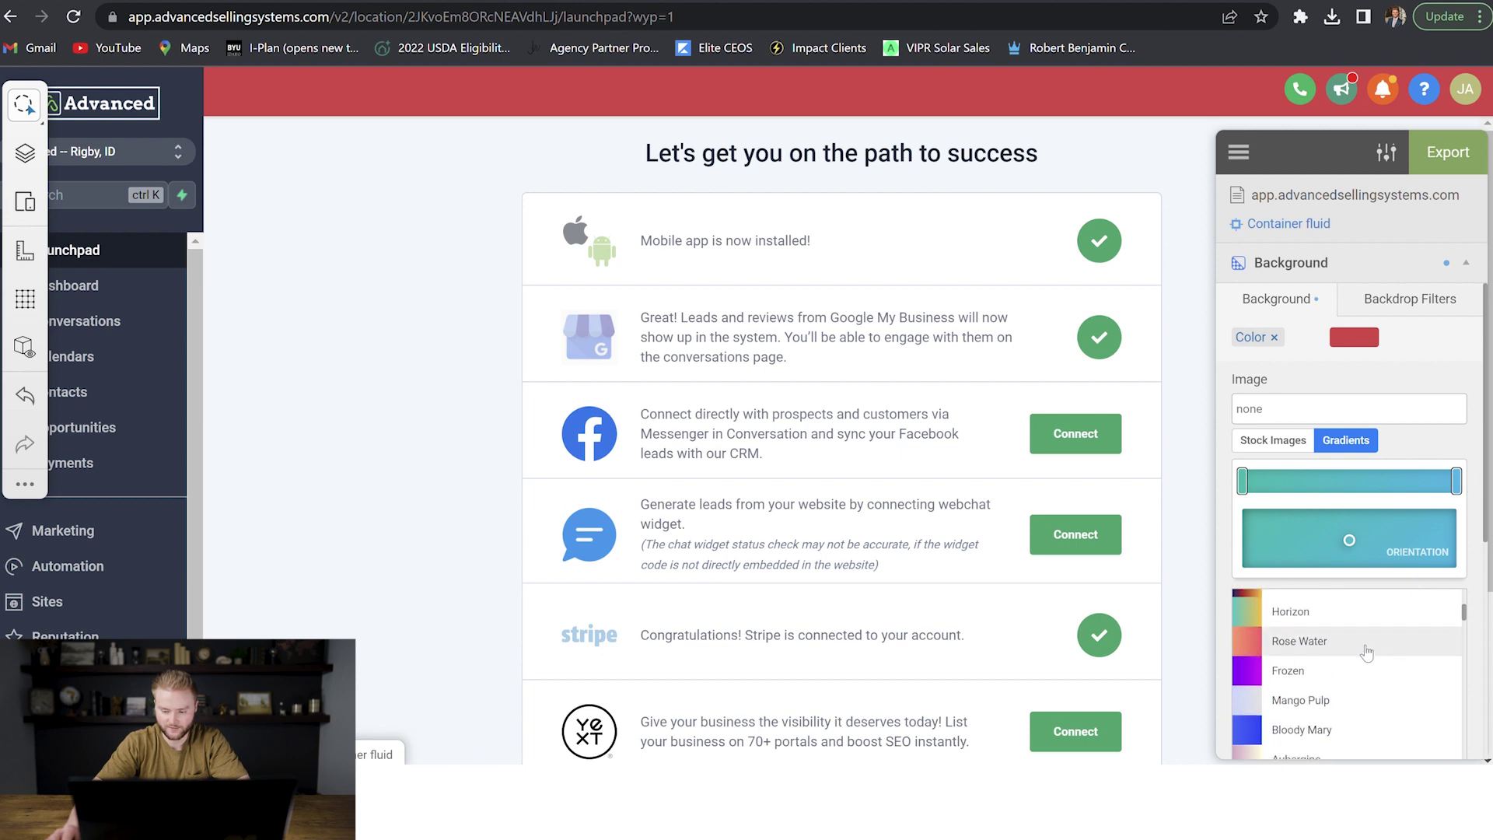
scroll(1329, 638, down, 10)
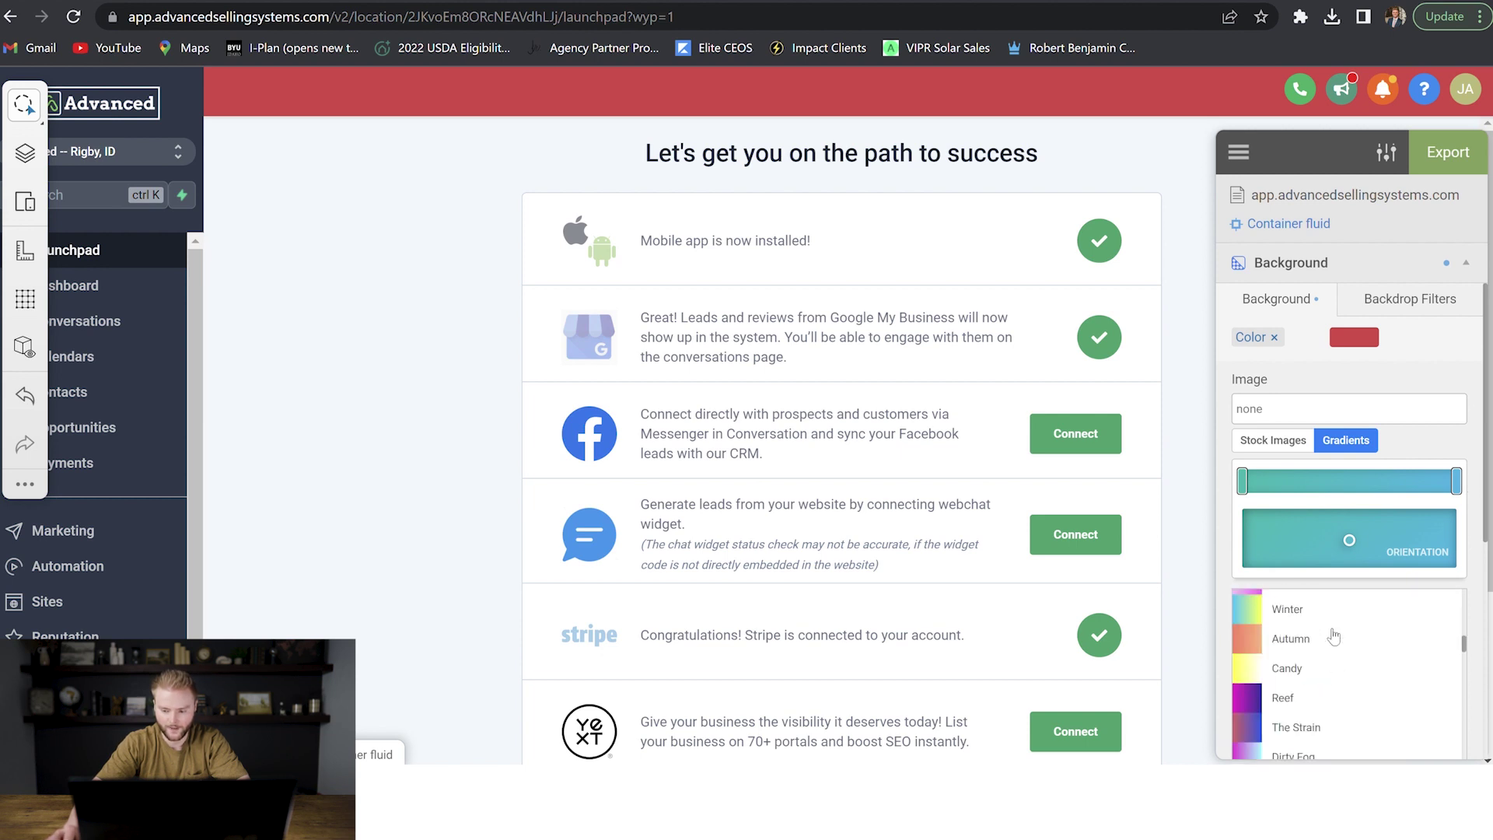
scroll(1332, 643, down, 10)
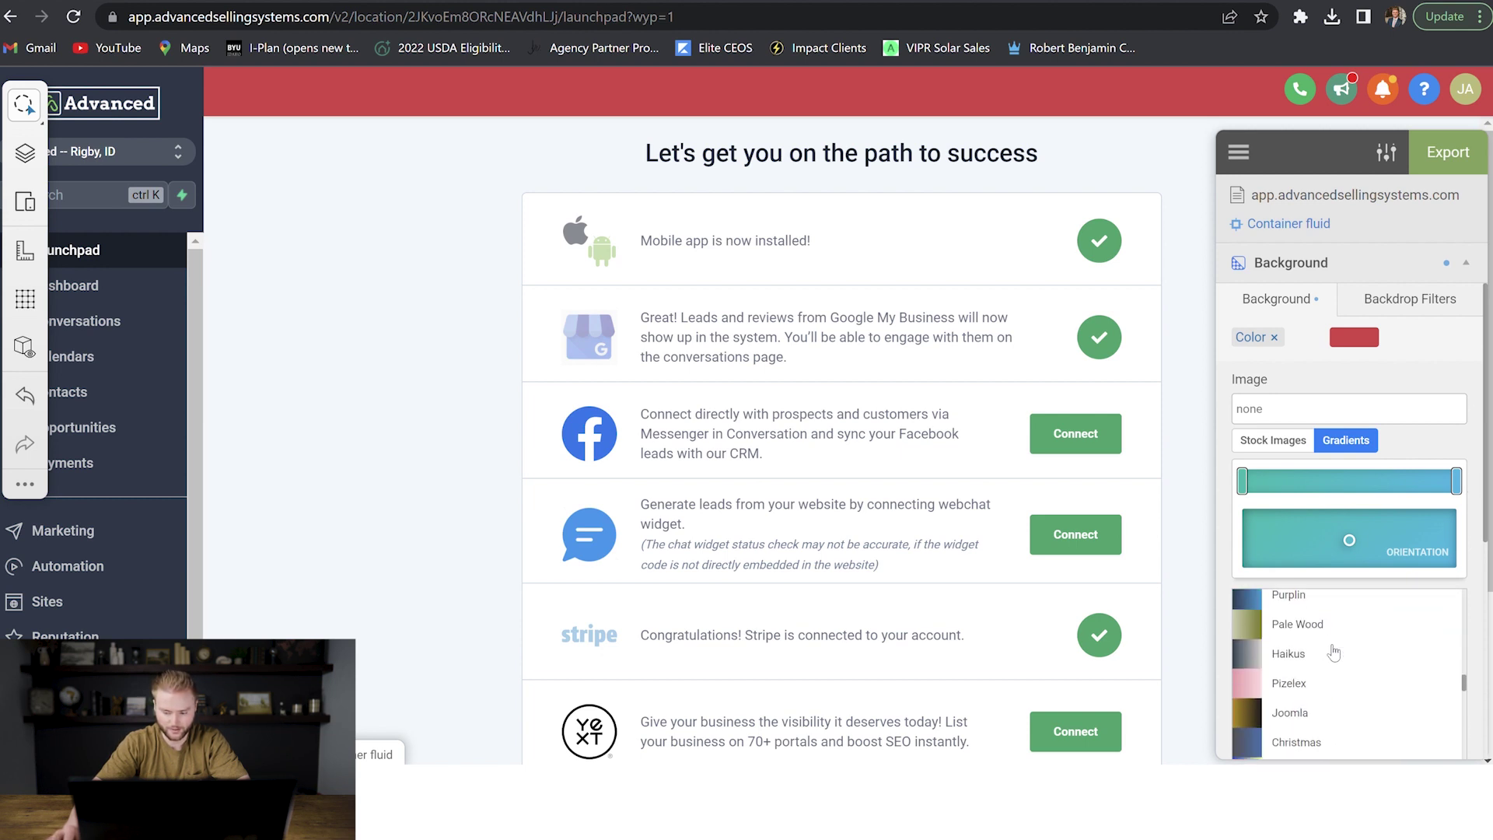
scroll(1334, 651, down, 10)
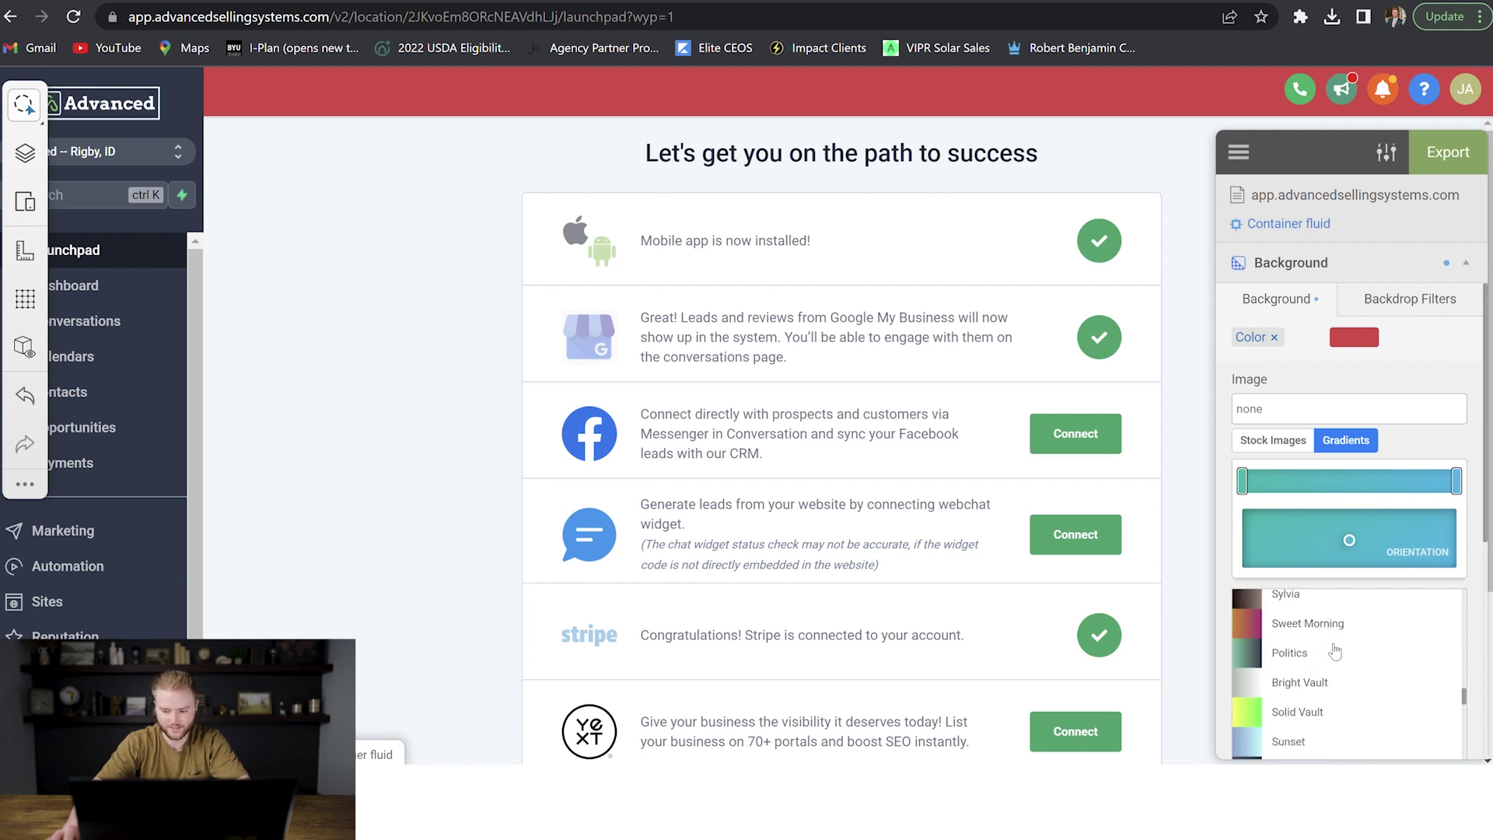
scroll(1334, 652, down, 10)
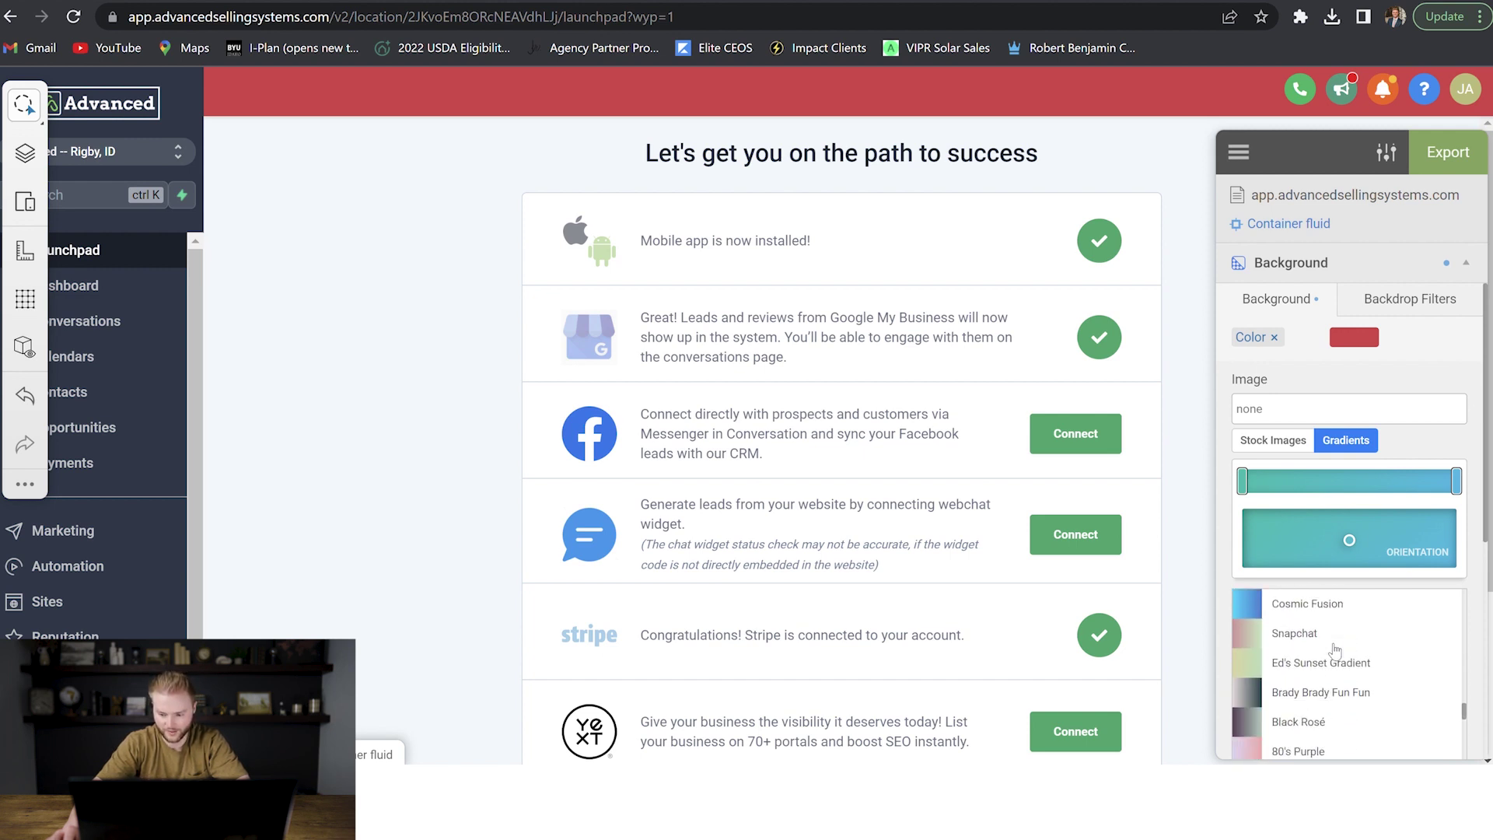
scroll(1334, 652, down, 10)
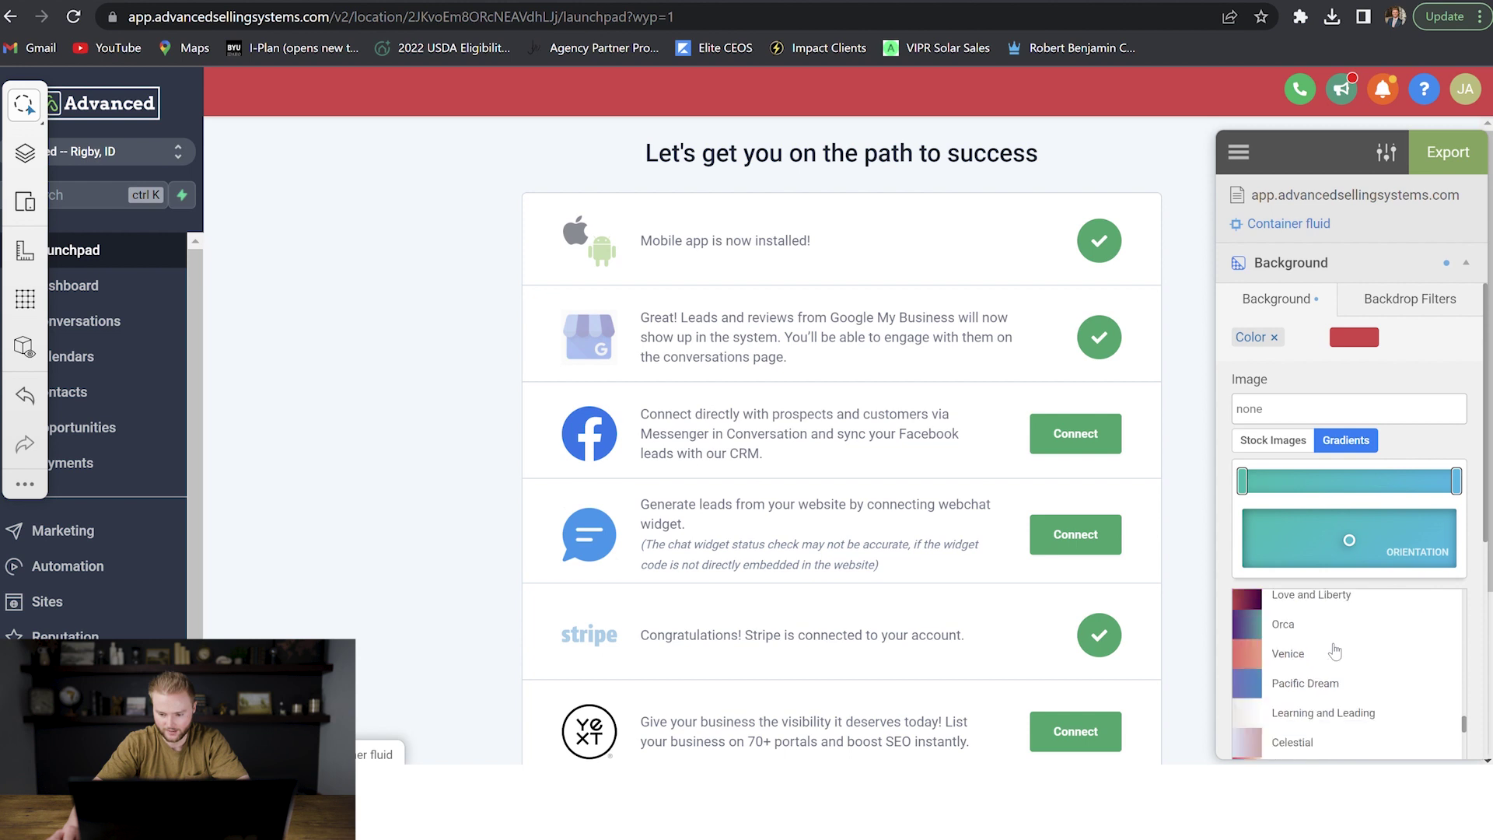
scroll(1334, 652, down, 5)
click(1291, 625)
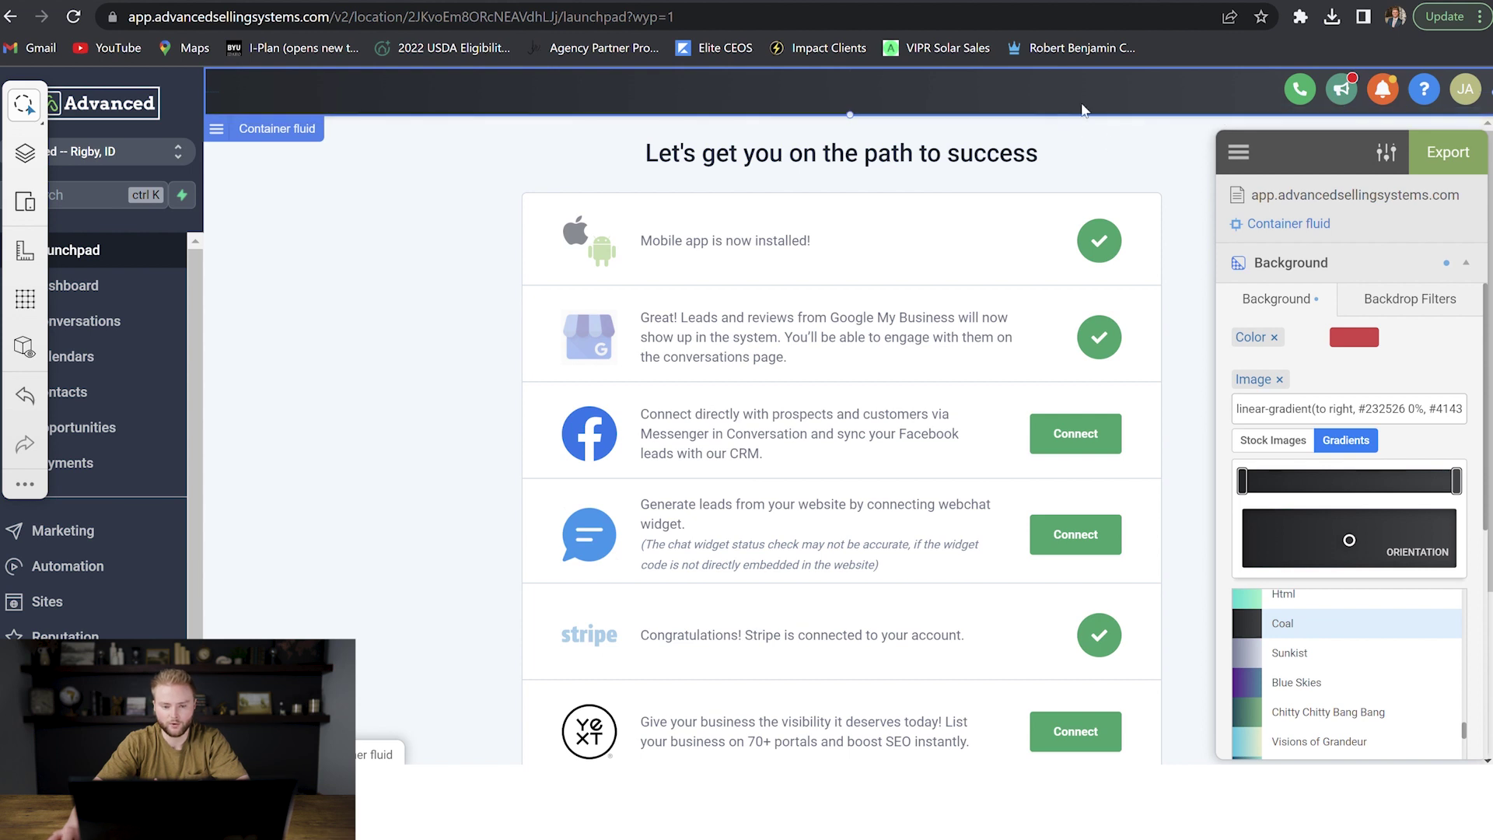
drag(1357, 547, 1470, 527)
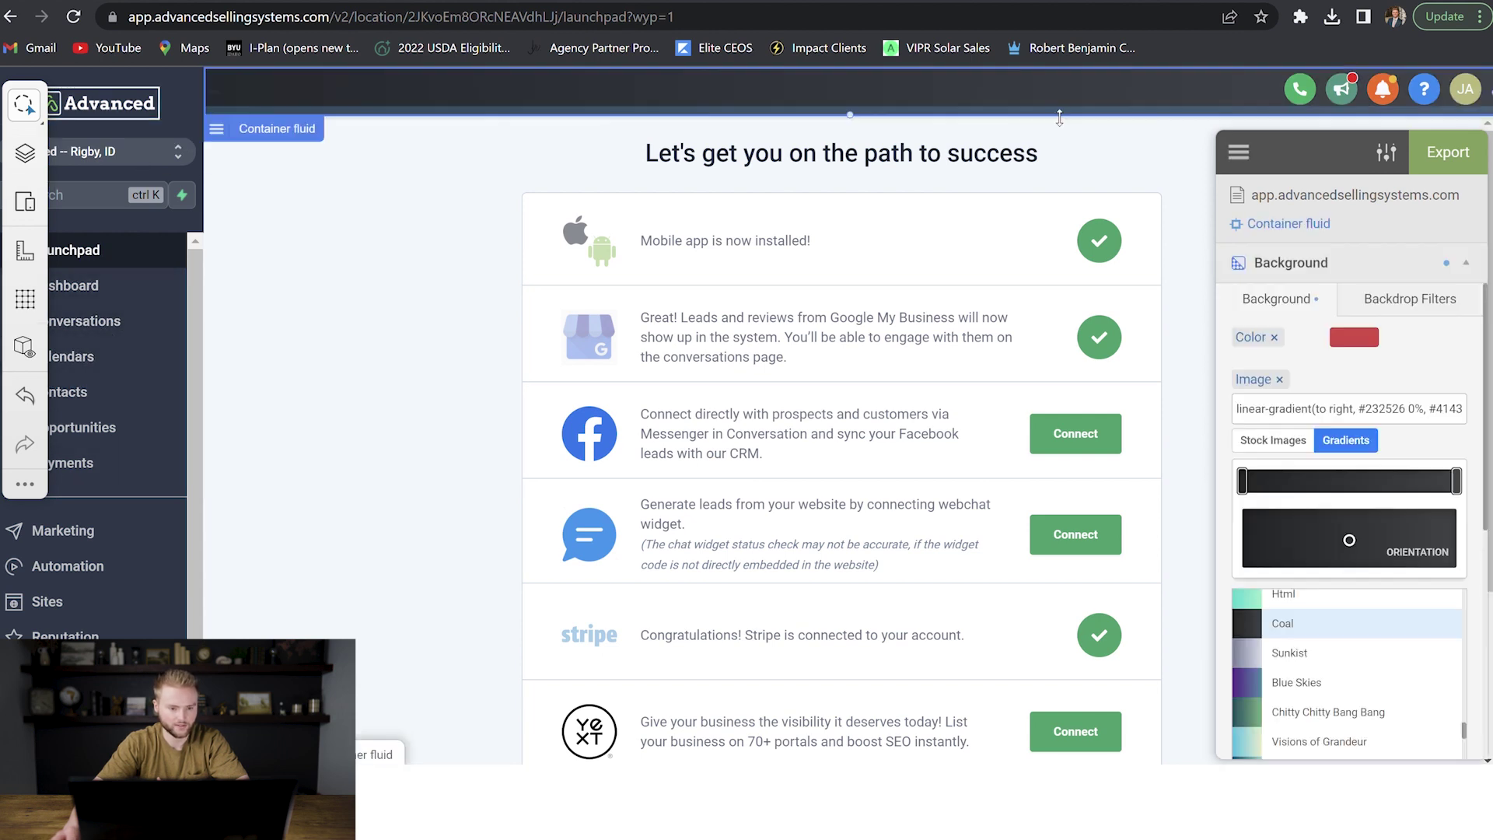
Select the whole navigation sidebar and apply the Coal gradient as its background image.
click(183, 80)
click(155, 253)
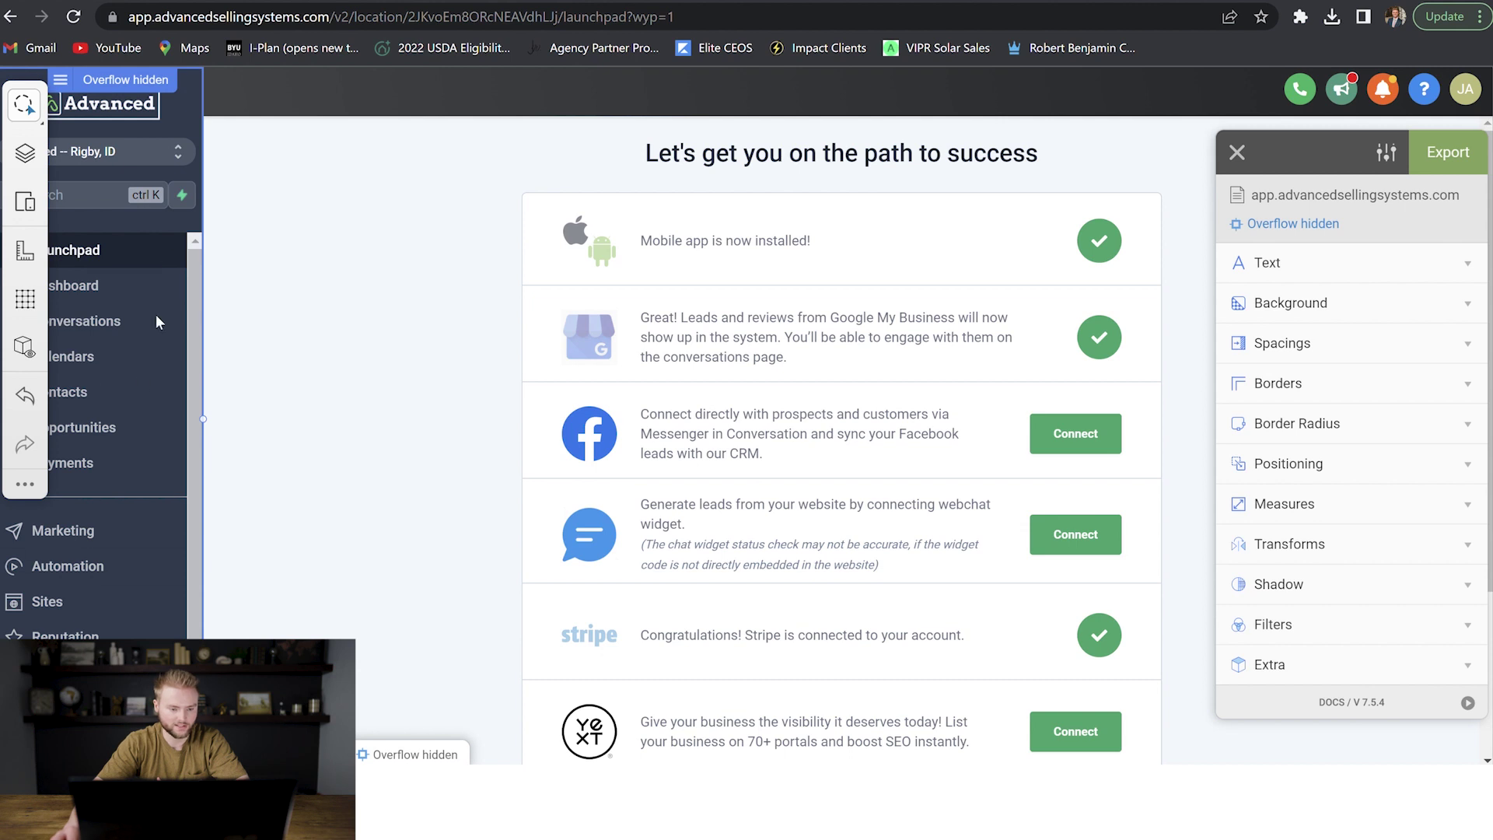
click(1384, 301)
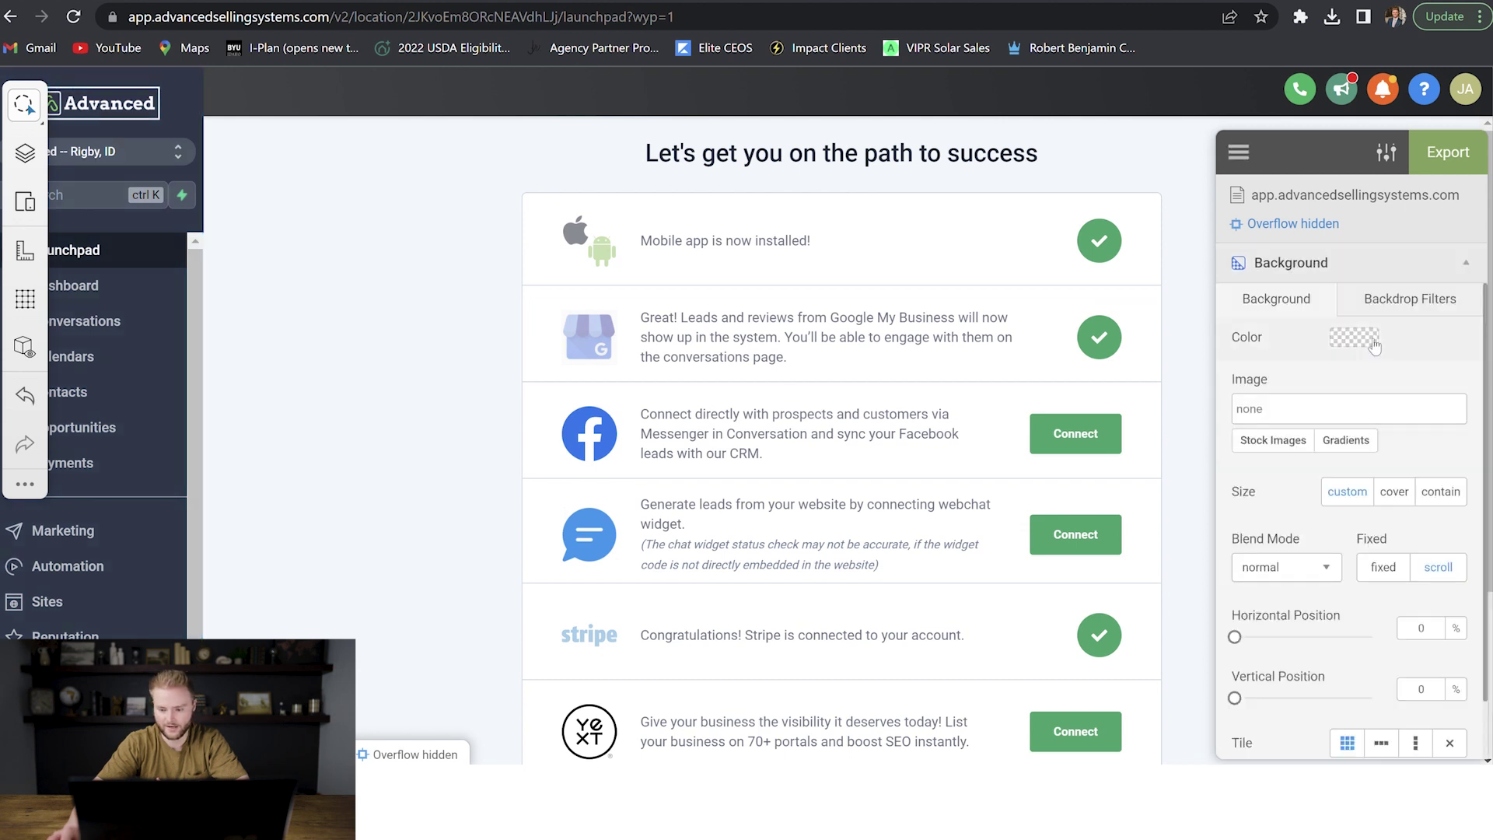
click(1355, 441)
scroll(1396, 656, down, 1)
scroll(1396, 655, down, 10)
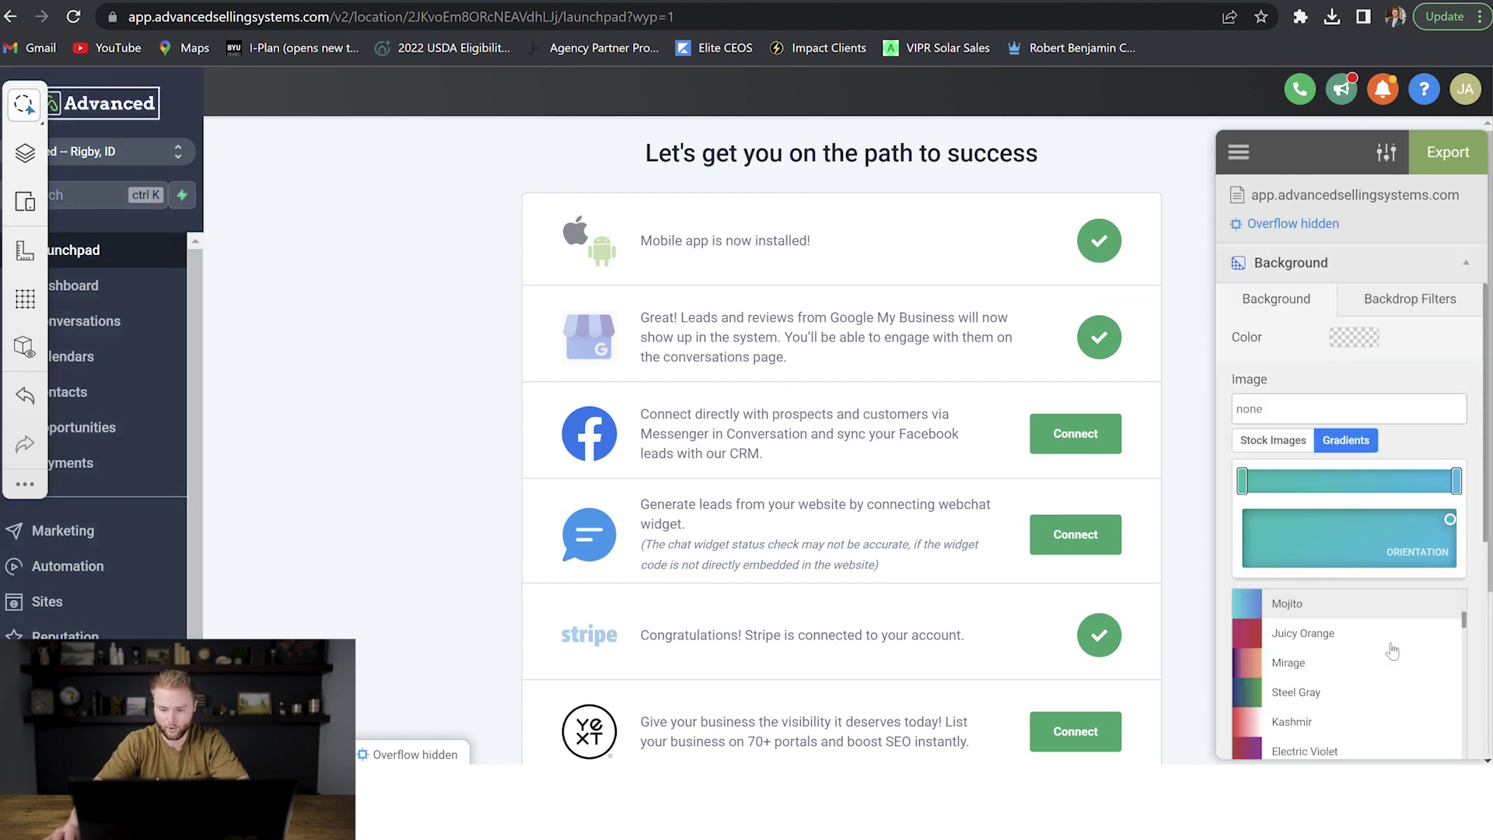
scroll(1347, 676, down, 10)
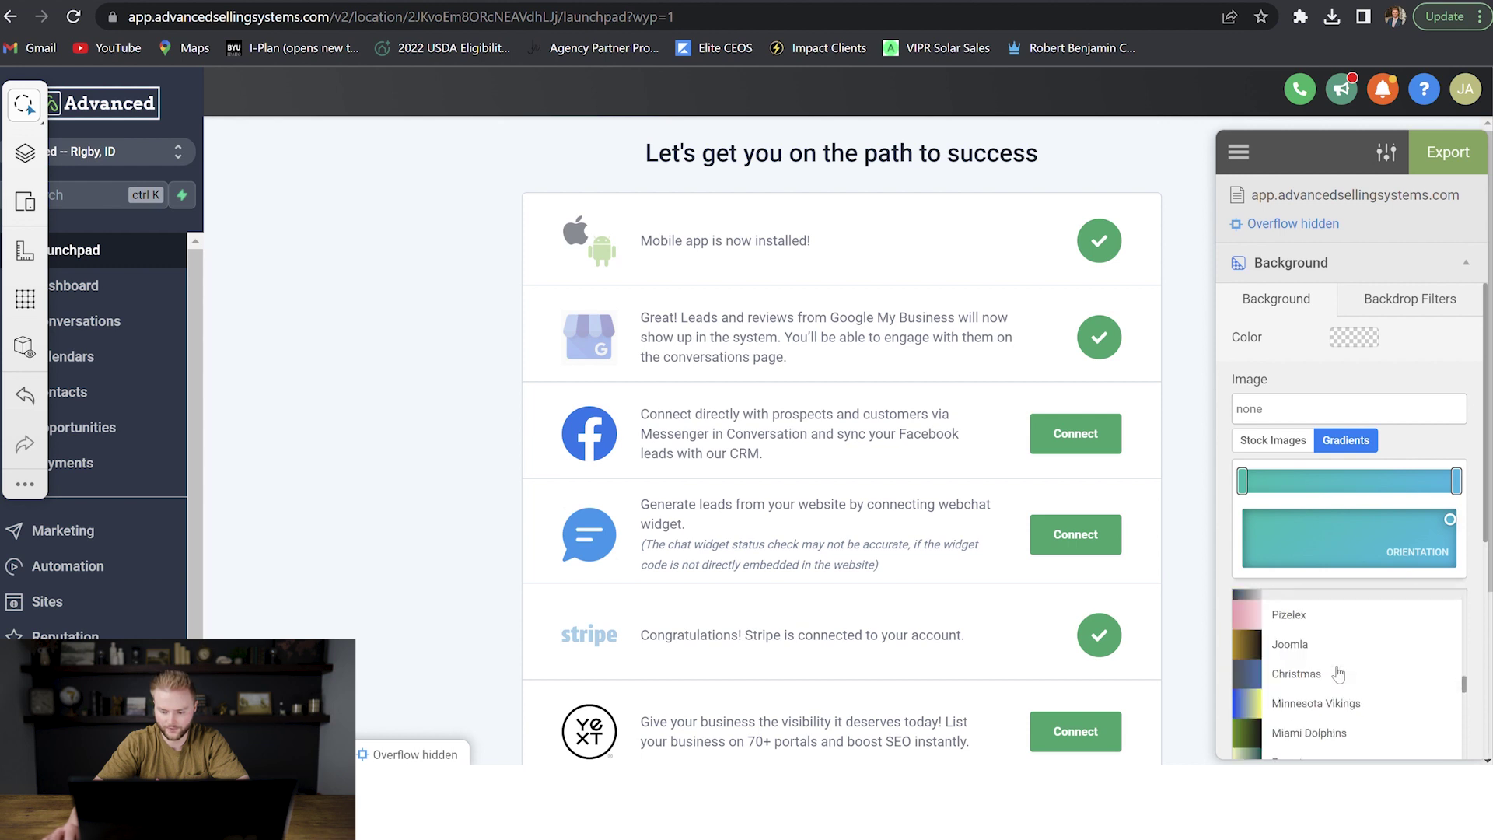
scroll(1336, 669, down, 10)
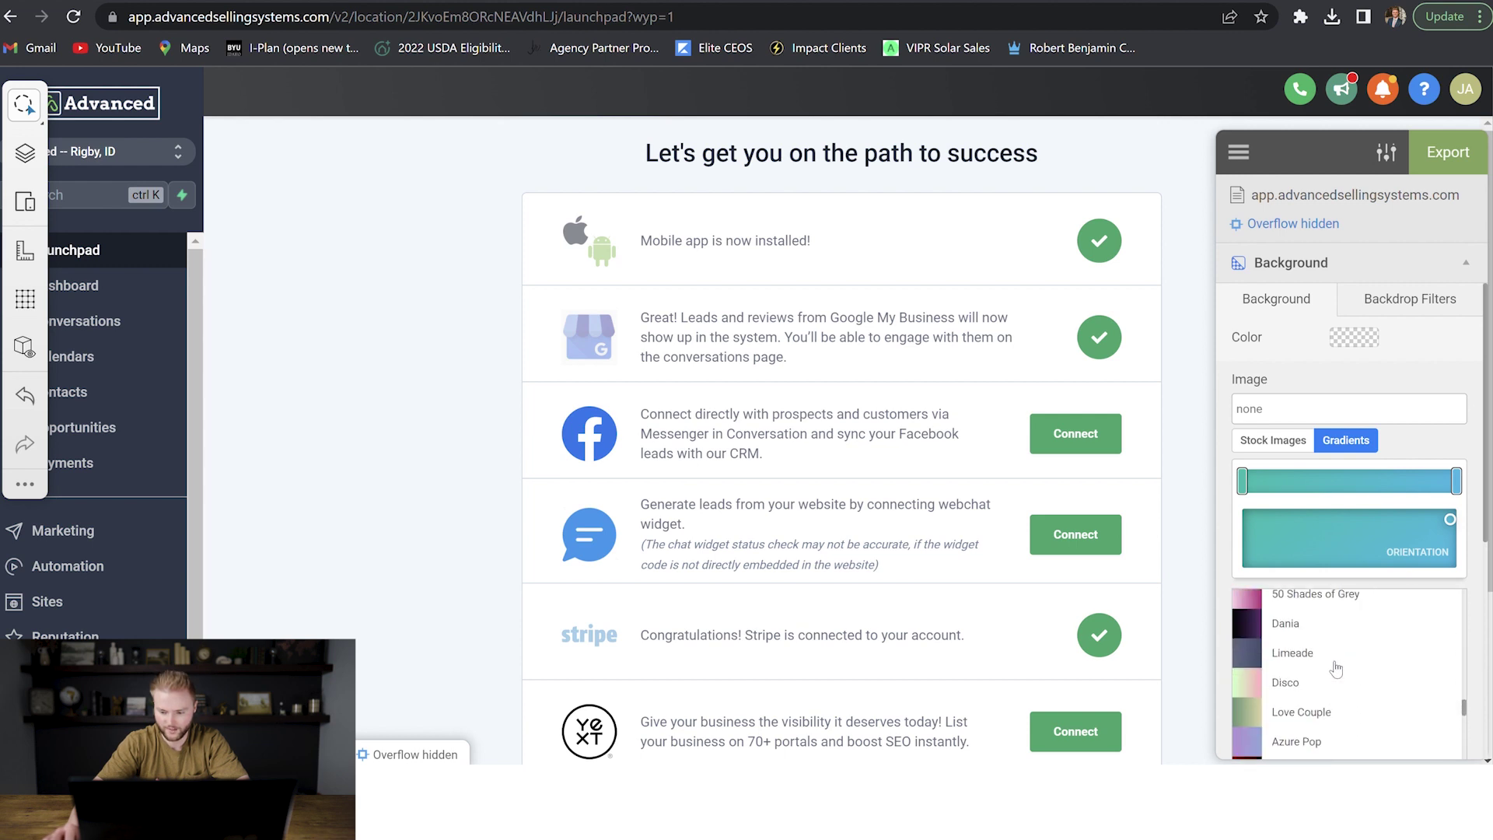
scroll(1337, 667, down, 10)
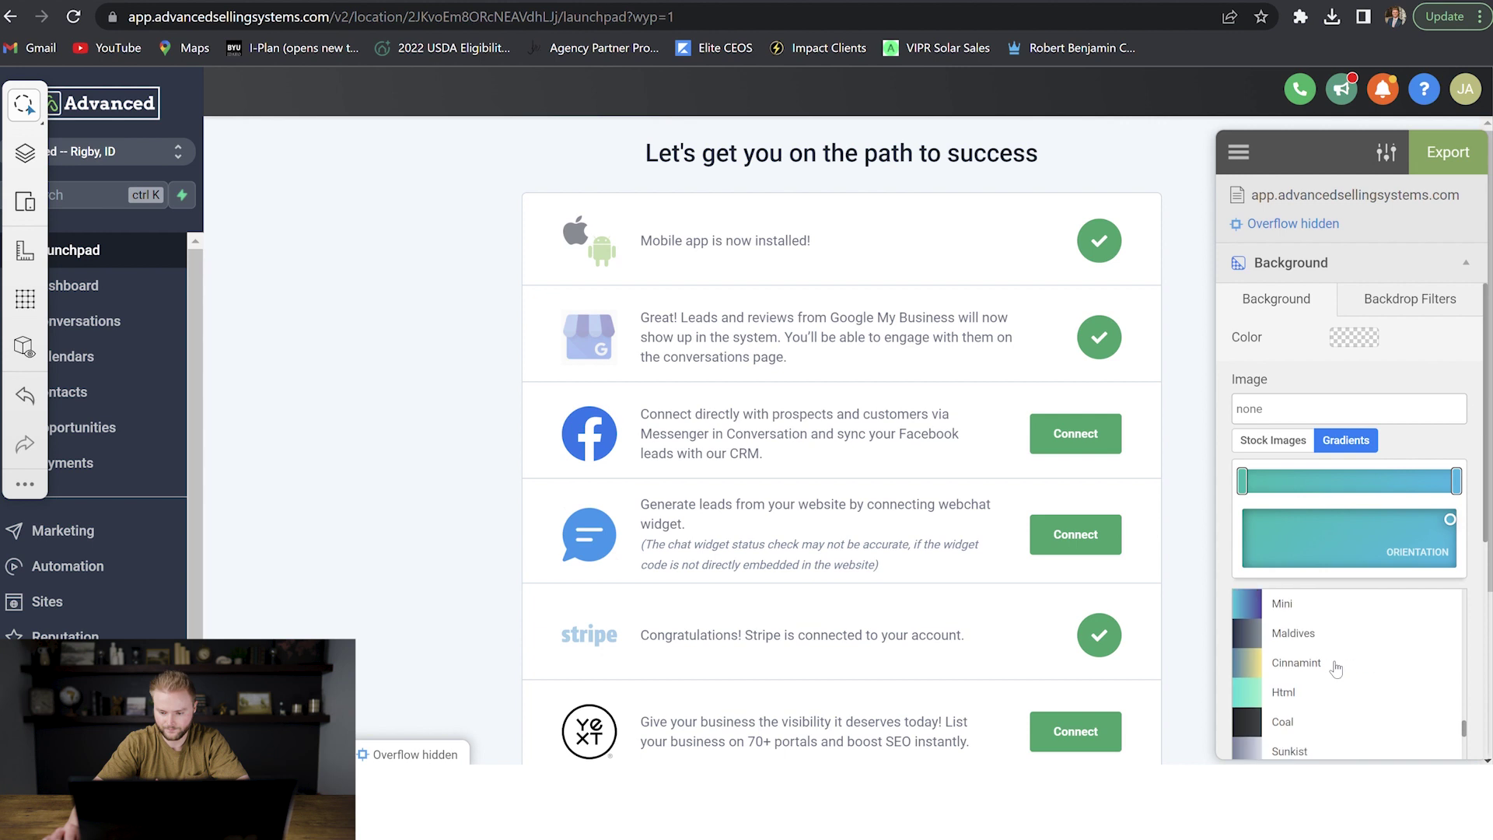
click(1303, 627)
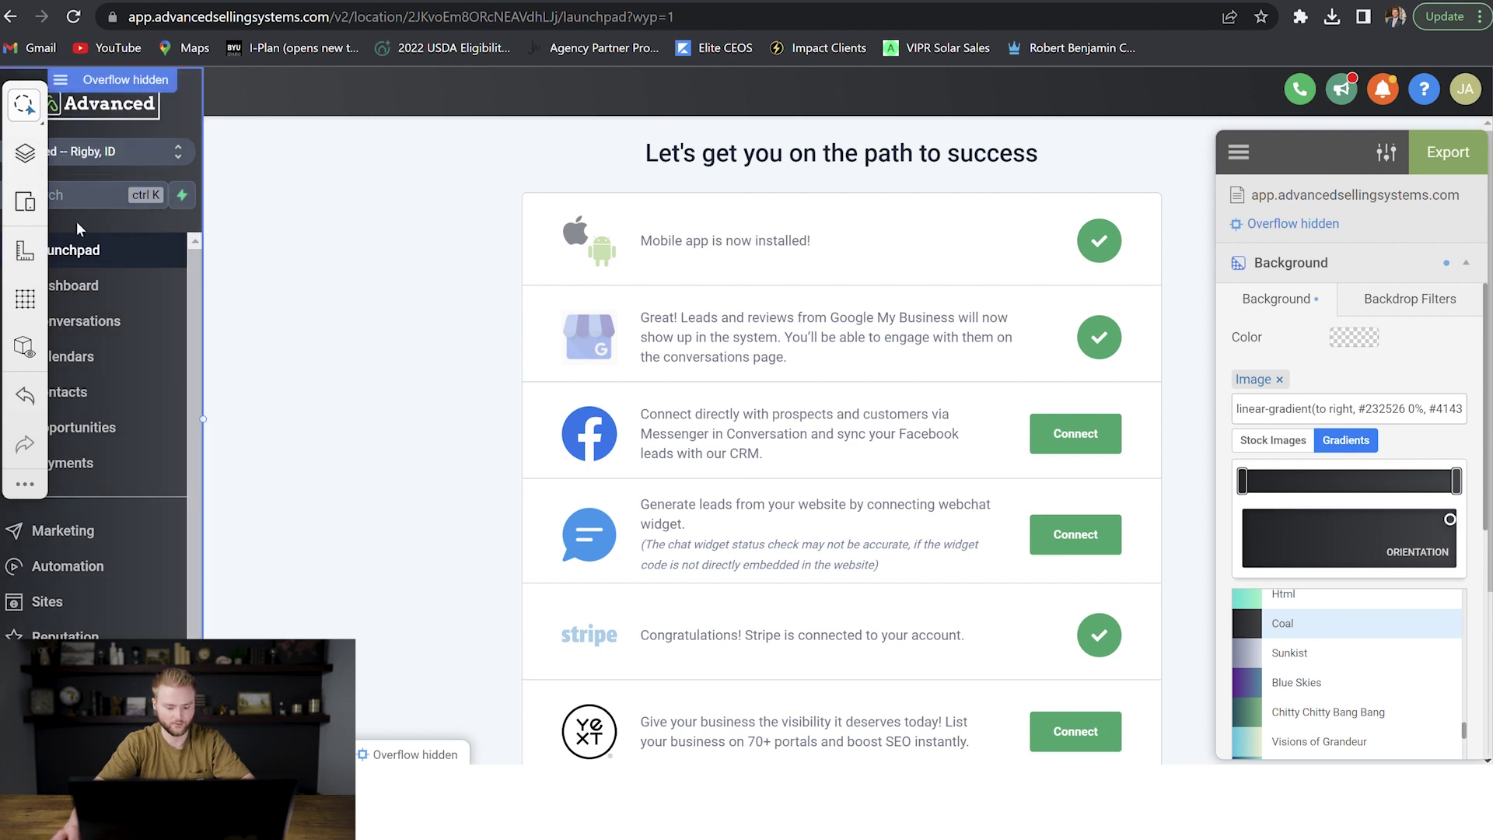
Hide the editor's panels to preview the restyled header and sidebar, and bring the panels back.
key(Escape)
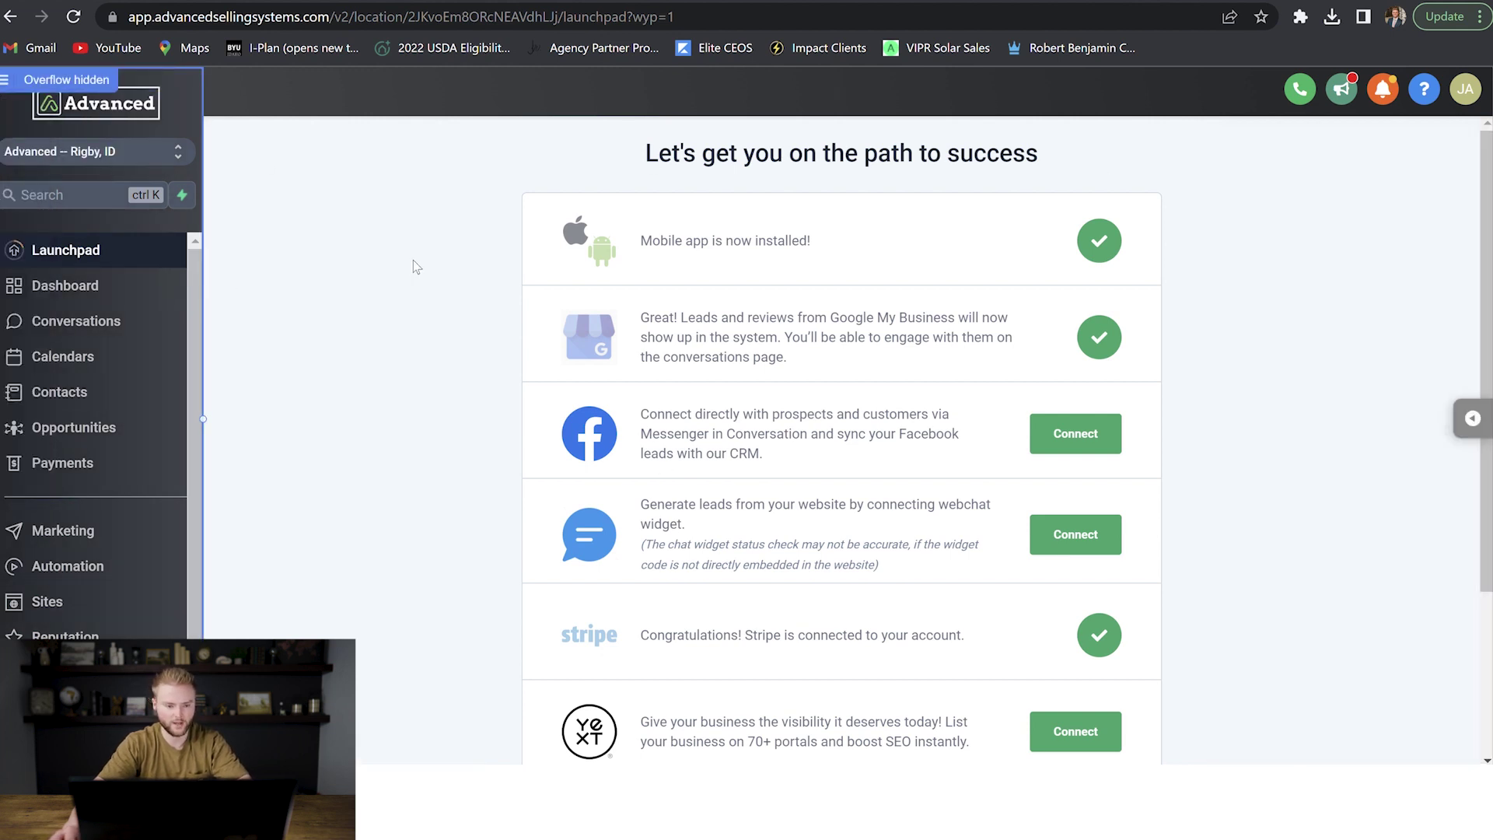
click(1471, 425)
key(Escape)
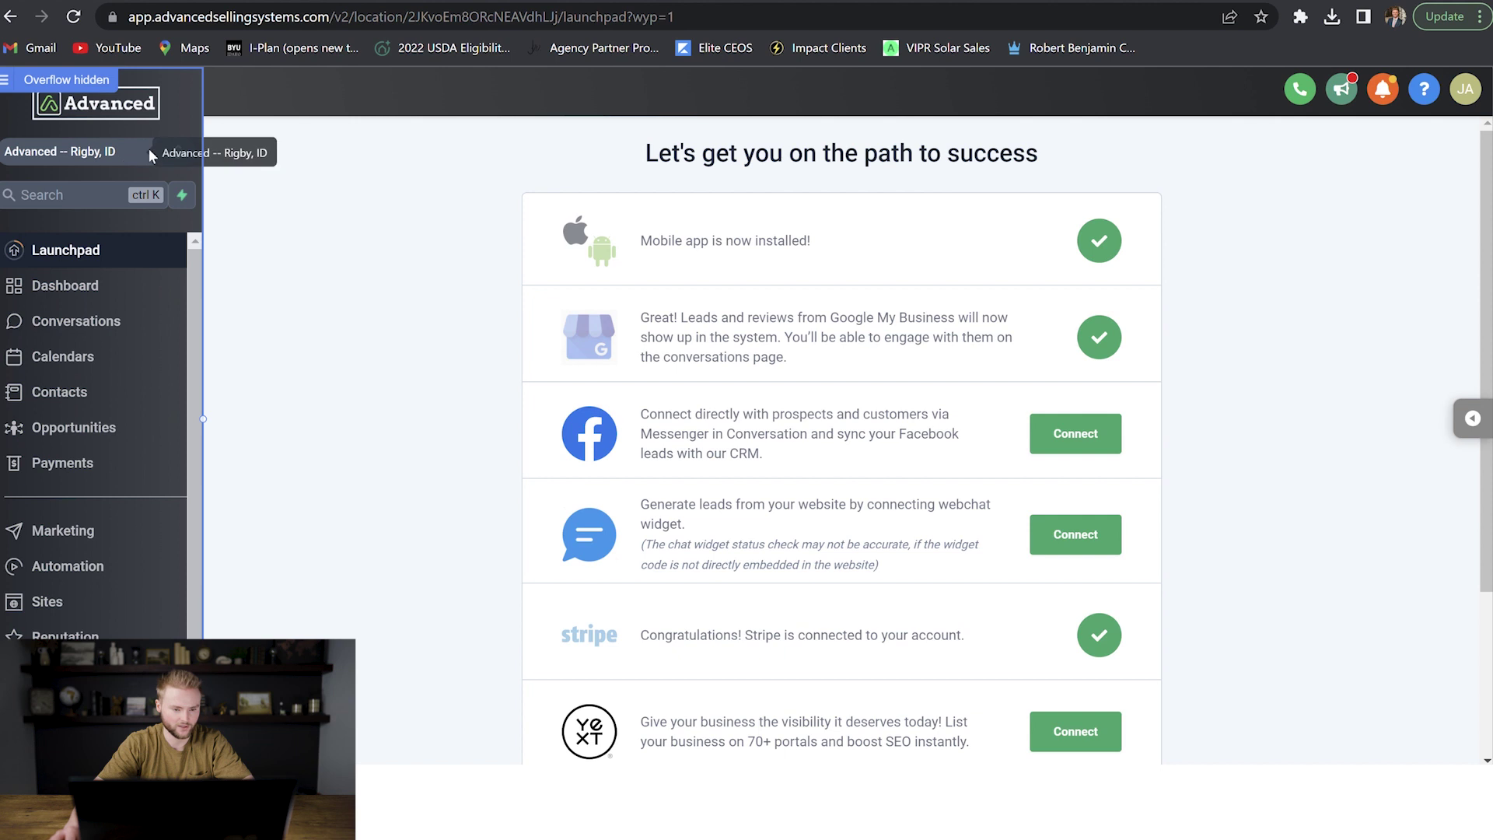
click(1483, 422)
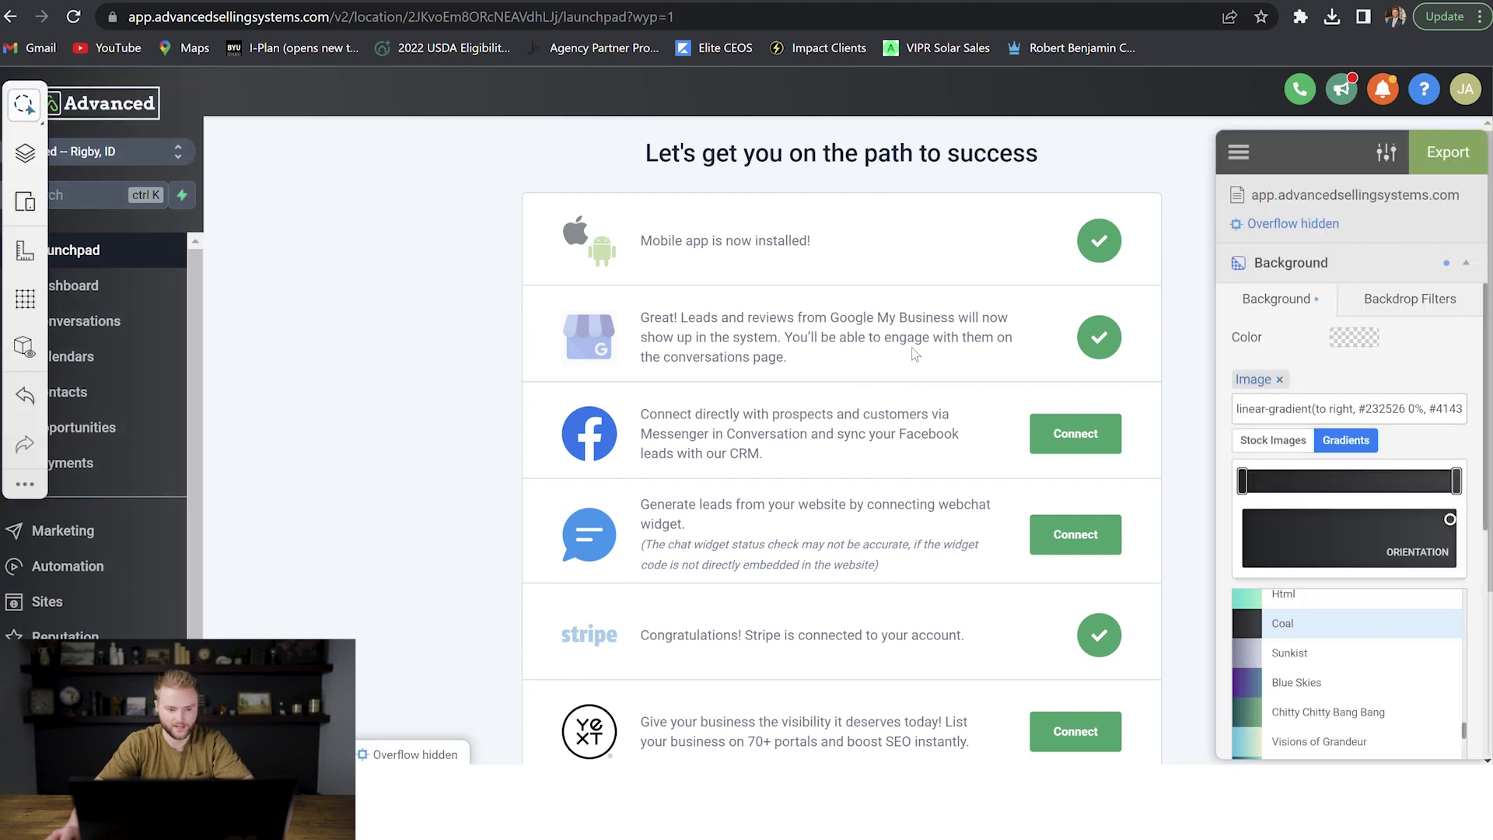
Set the account switcher's background color in the sidebar to gray #919191 and copy the hex code.
click(152, 160)
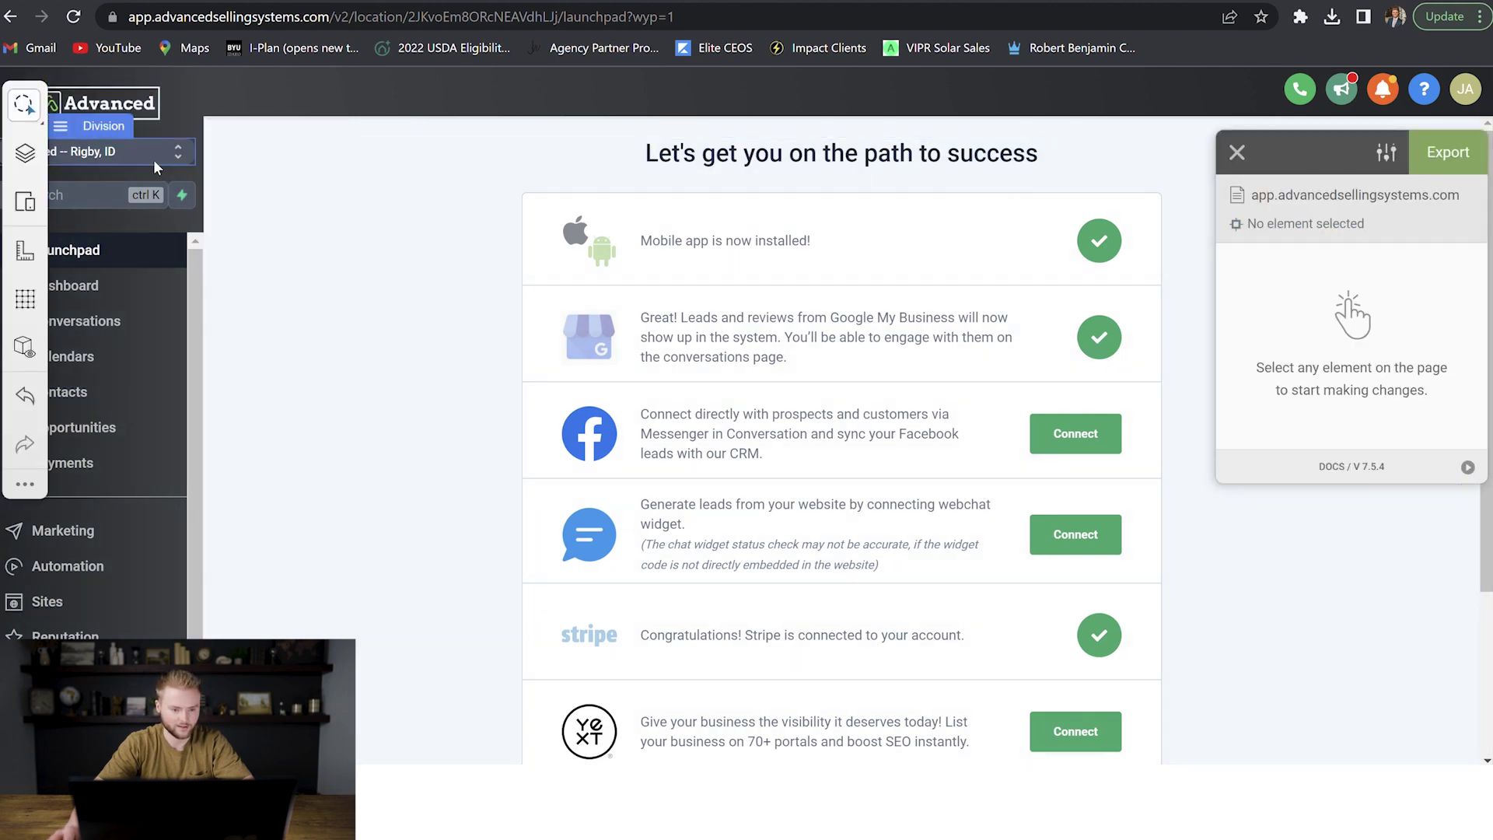
click(153, 160)
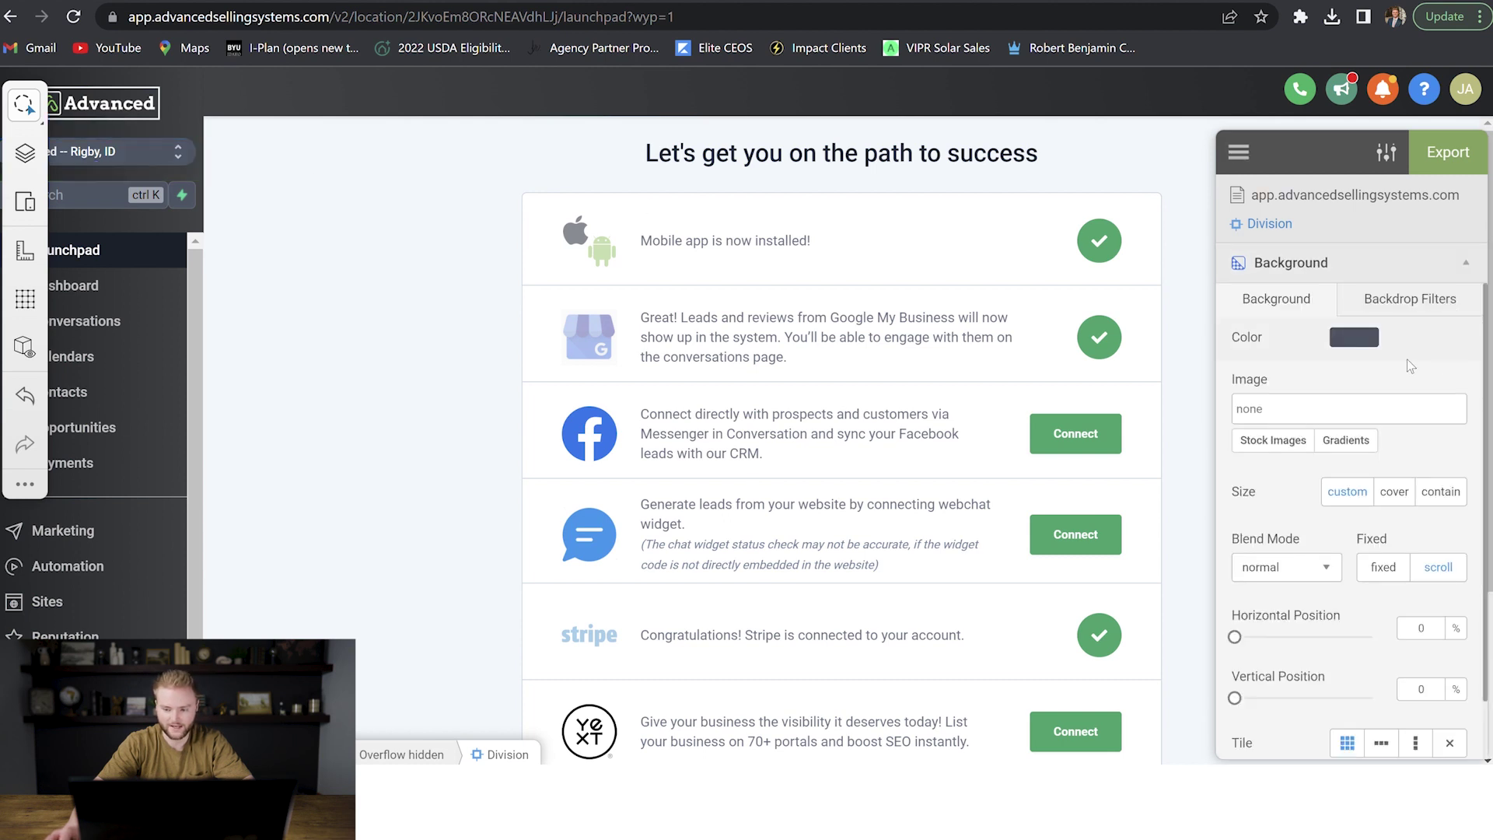
click(1354, 336)
click(1239, 426)
drag(1242, 428, 1234, 420)
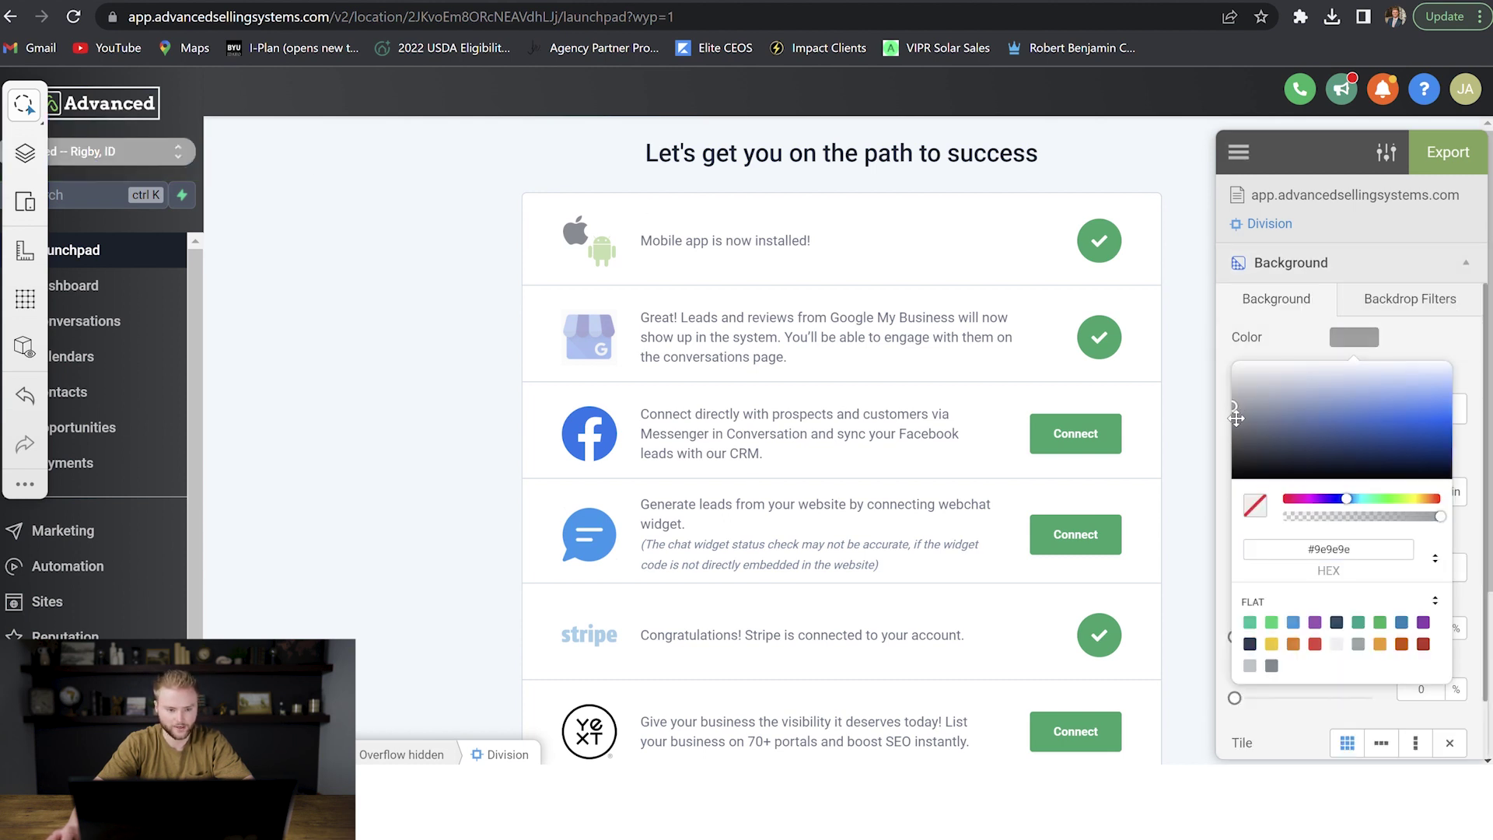
double_click(1345, 558)
key(ctrl+c)
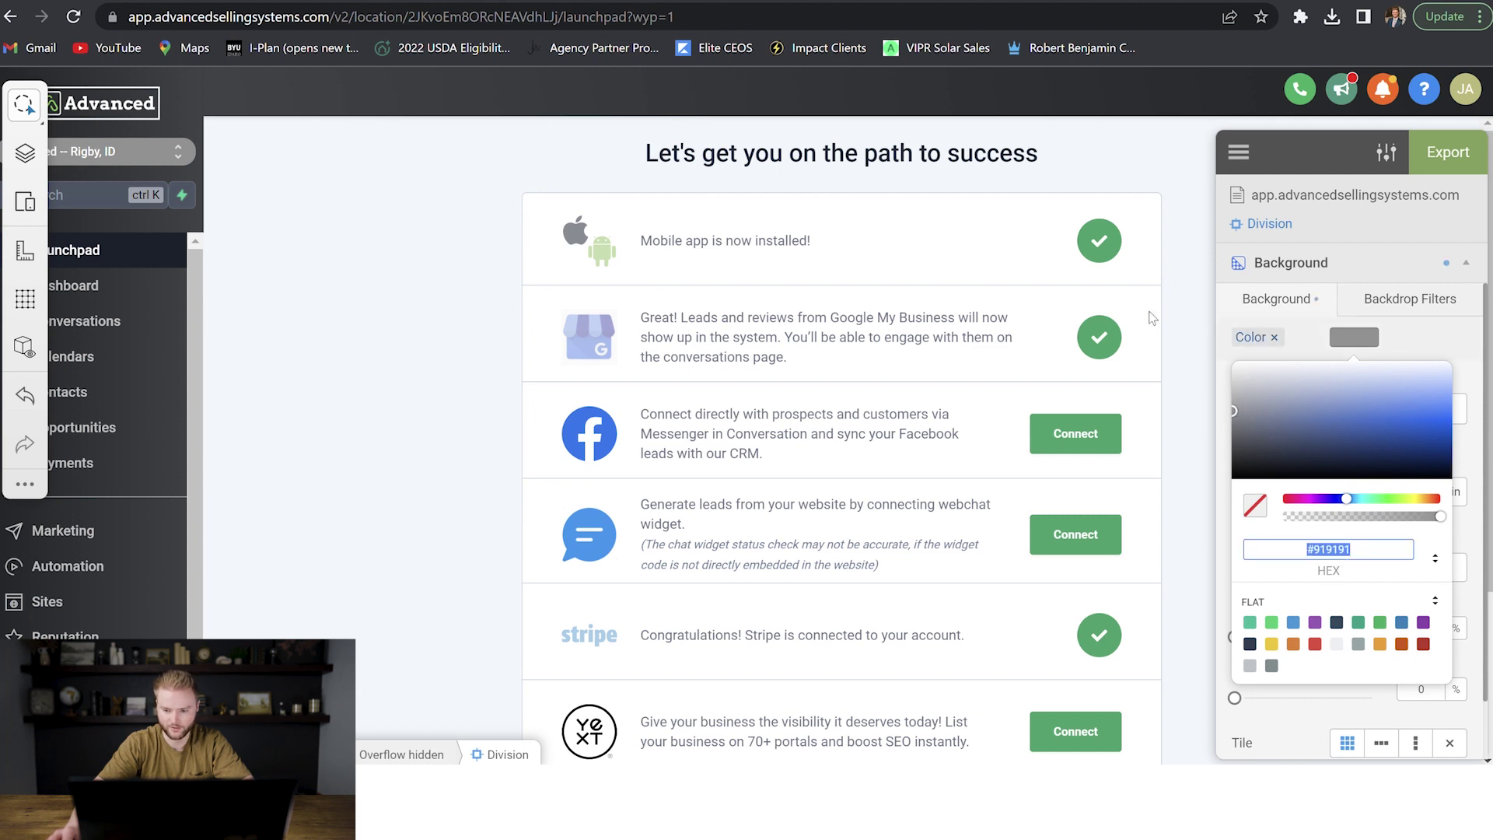
key(Escape)
key(Escape)
Set the sidebar search field's background color to the copied gray #919191 and deselect the field.
click(95, 206)
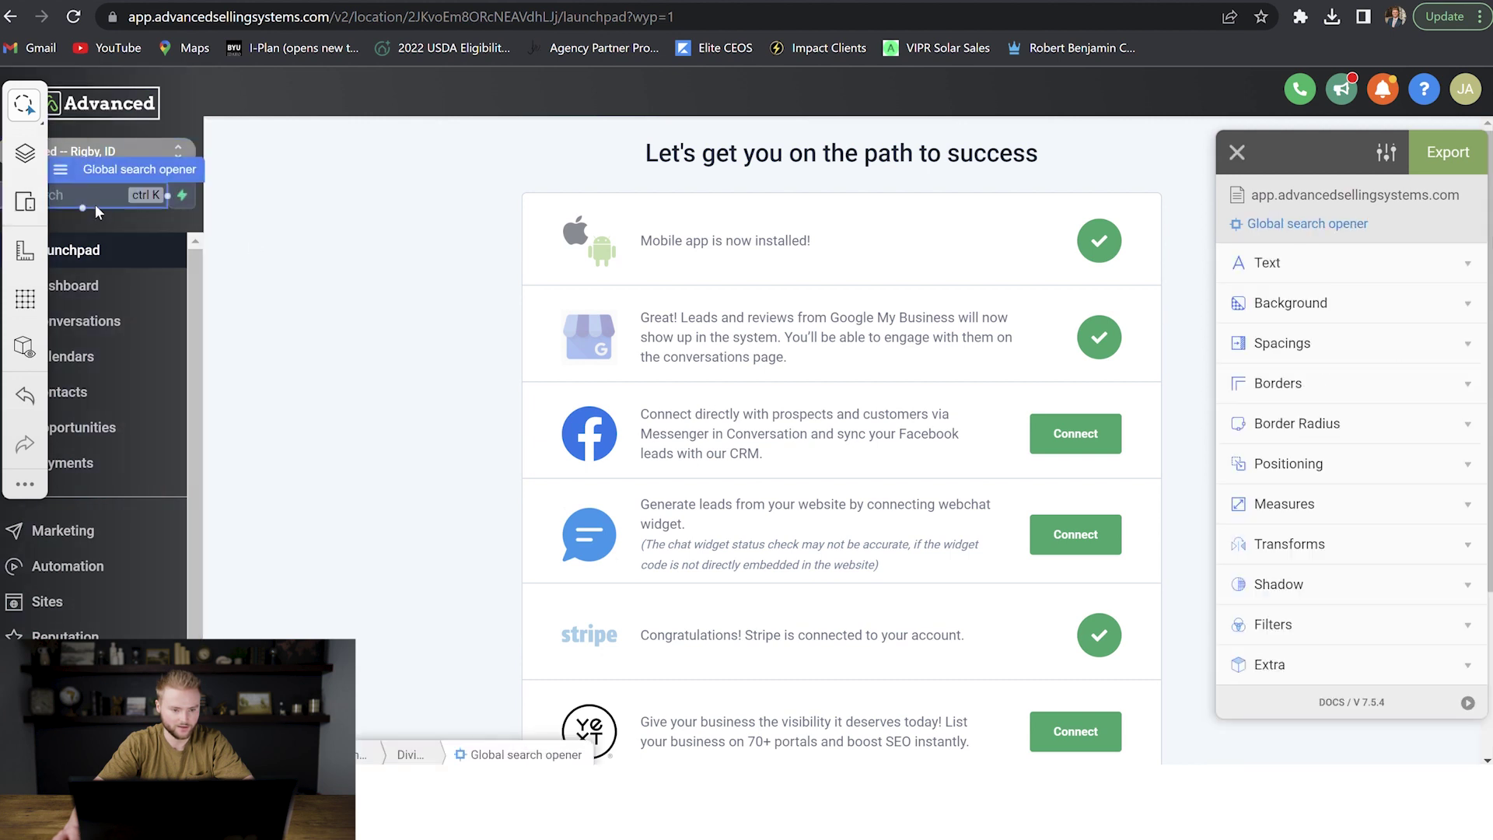
click(1340, 303)
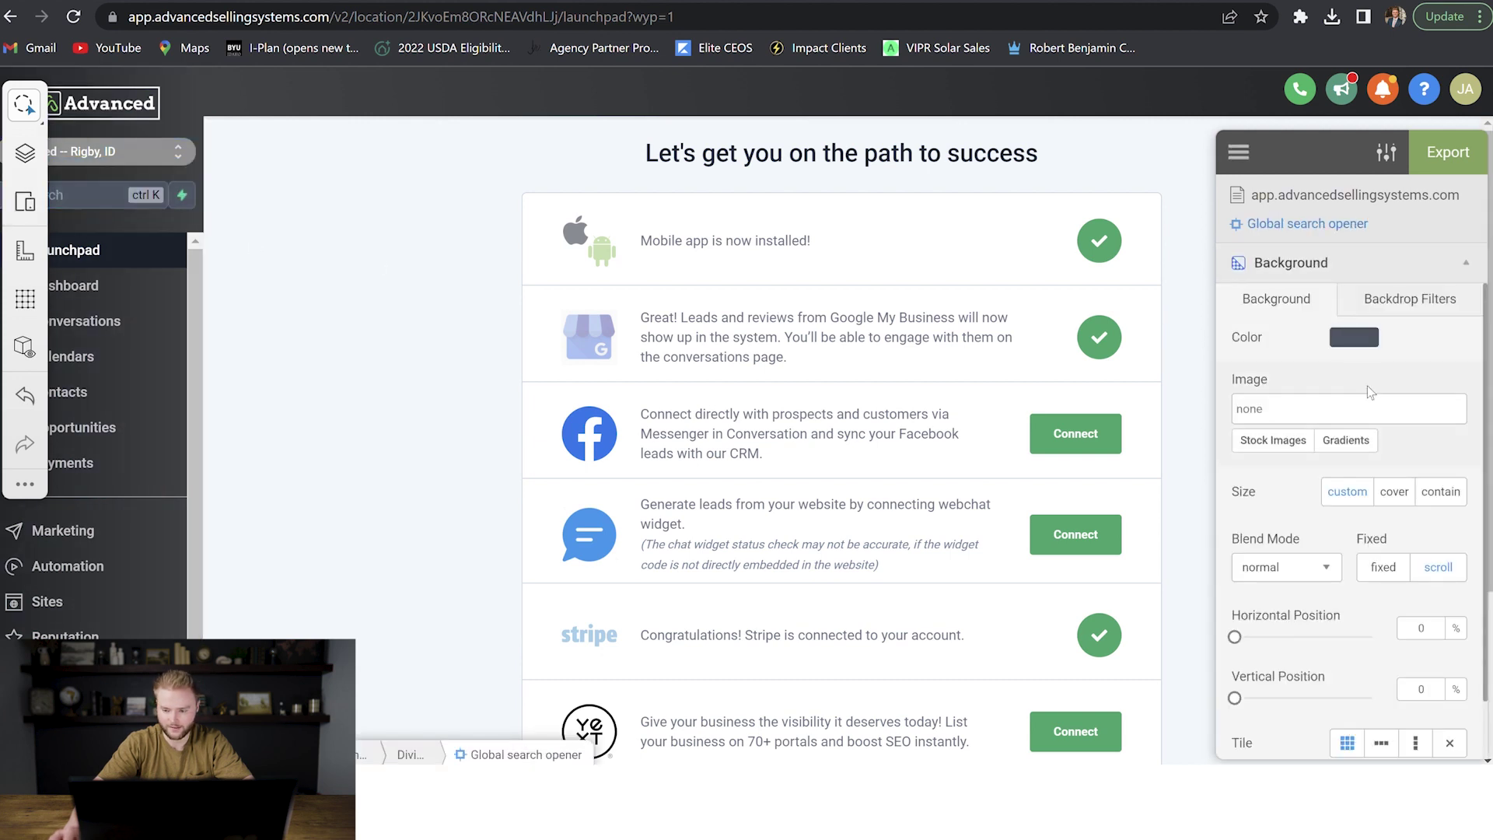
click(1357, 340)
key(ctrl+v)
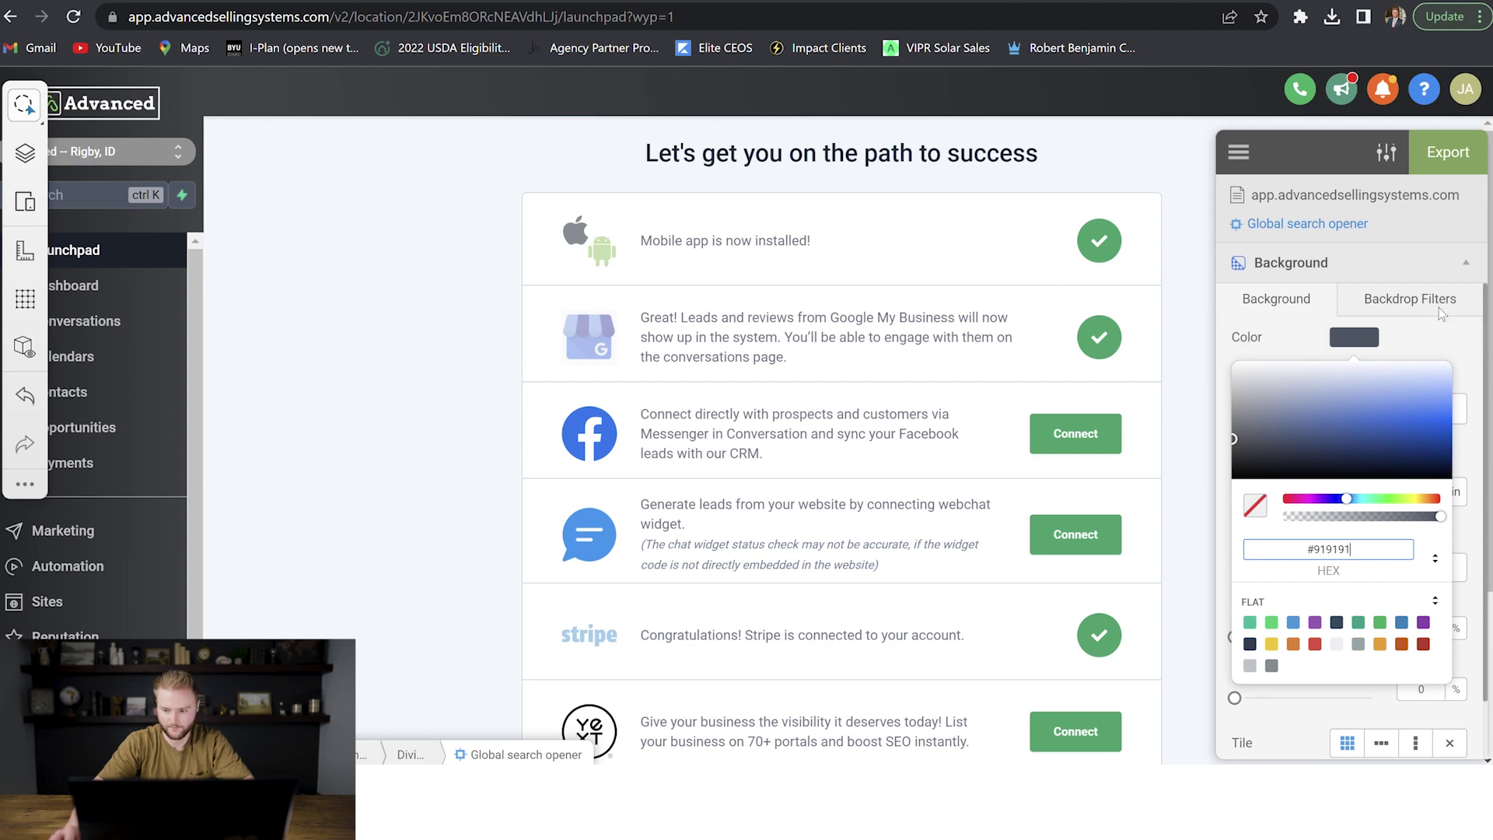
key(Return)
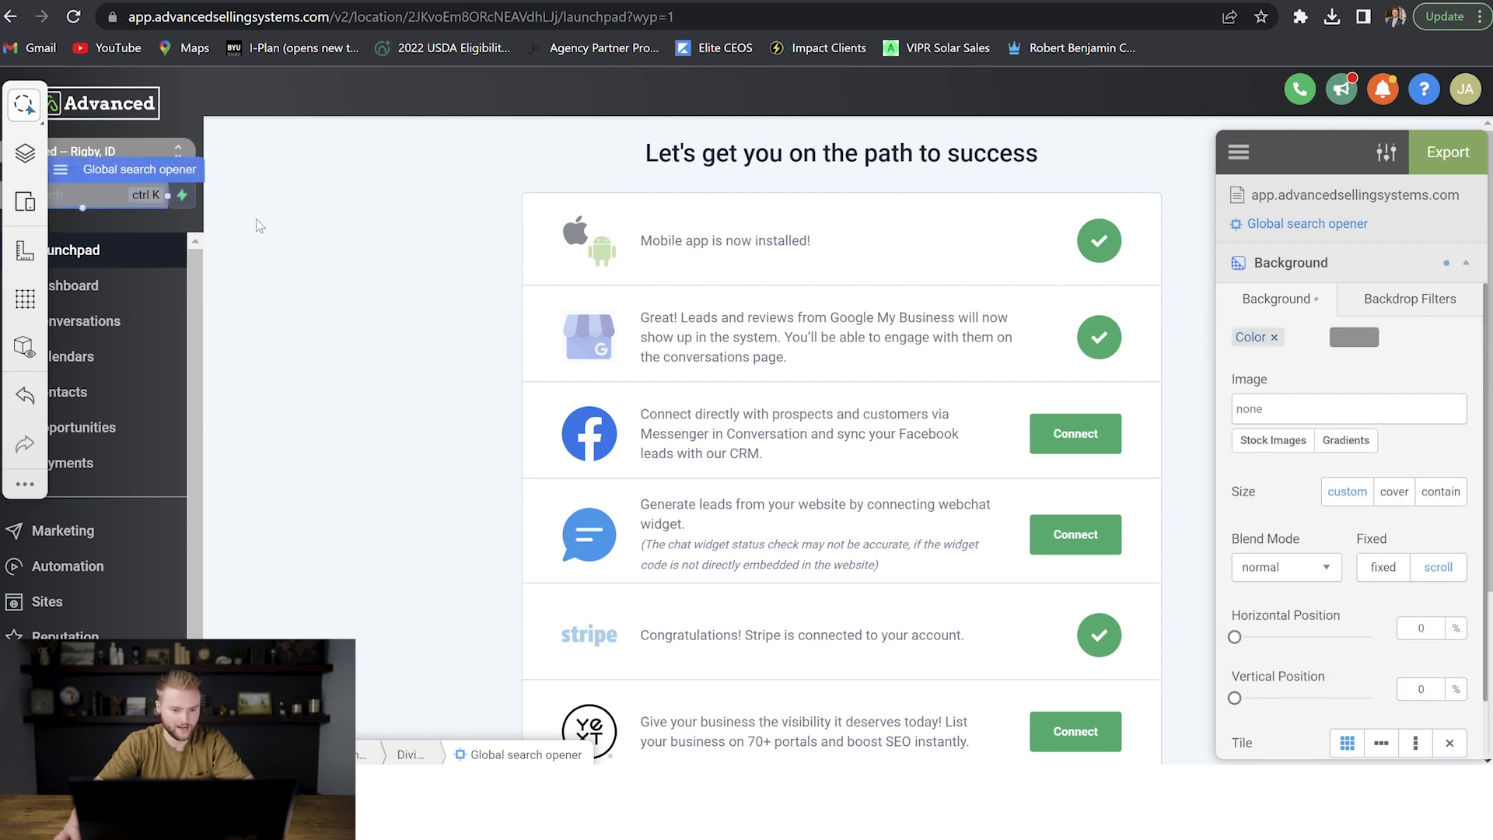
key(Escape)
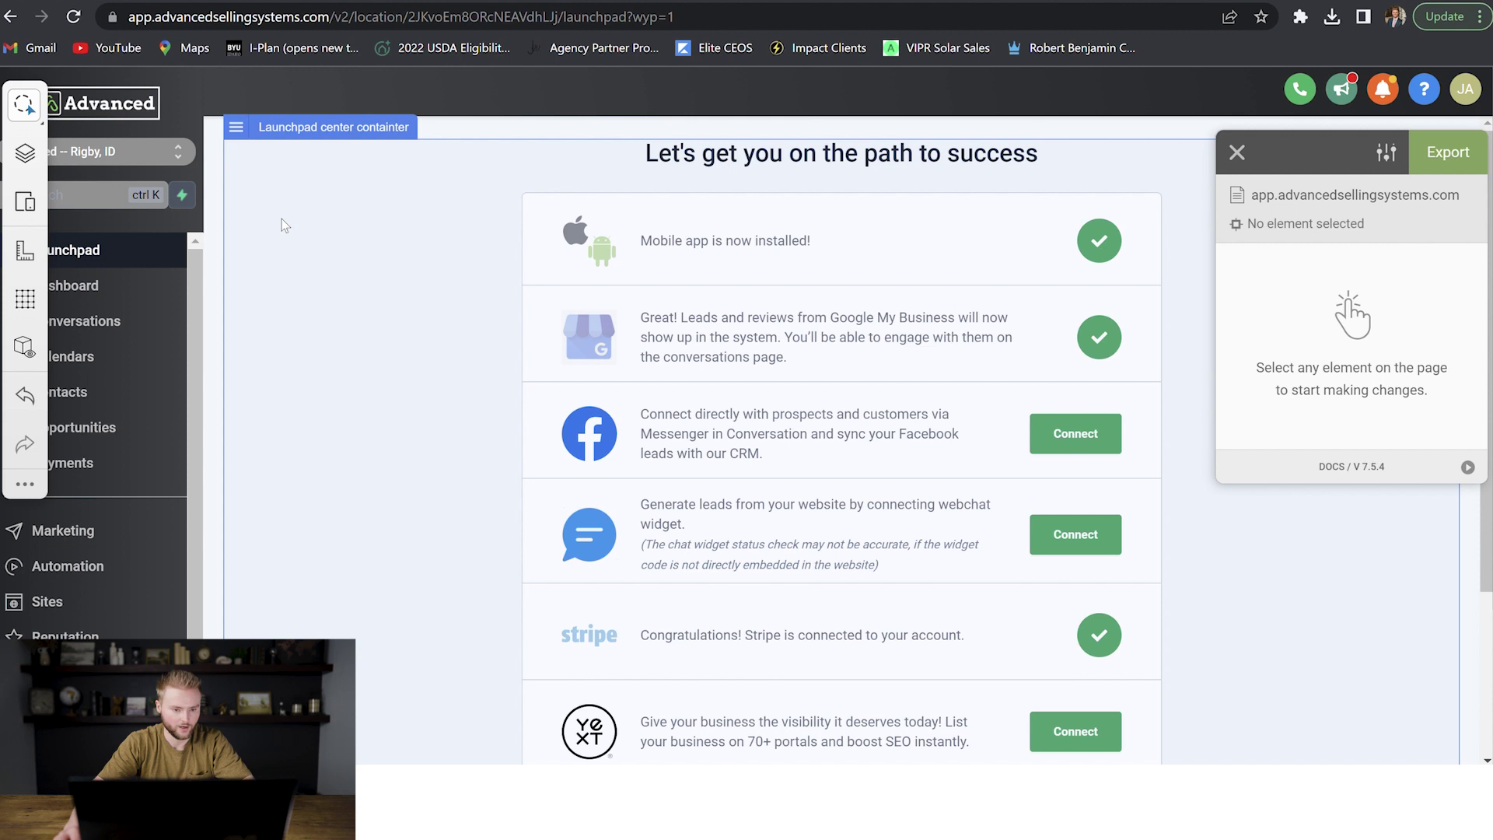
Set the background color of the quick actions button beside the sidebar search field to gray.
click(179, 208)
click(1439, 307)
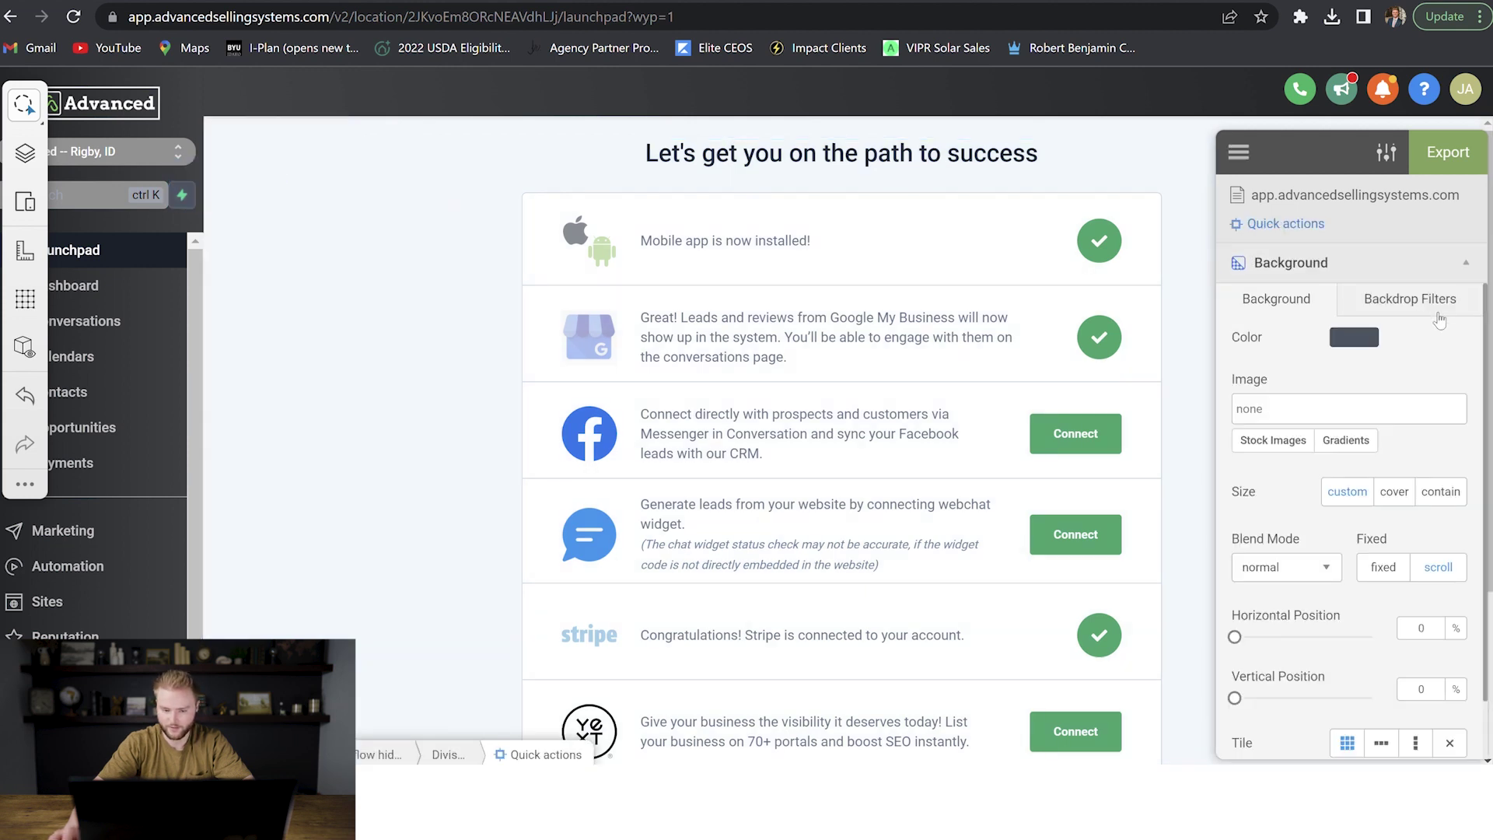
click(1352, 342)
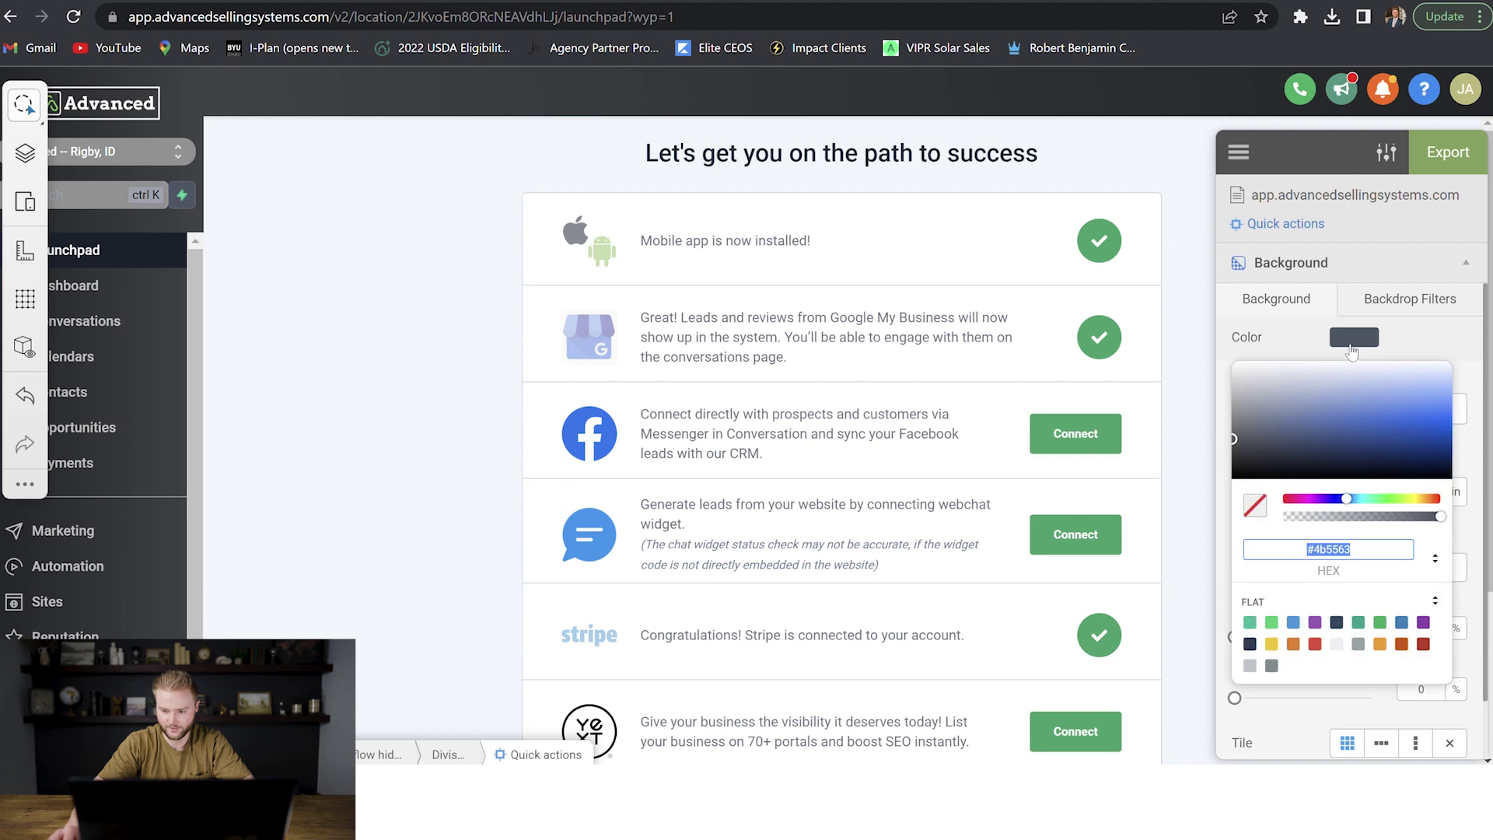
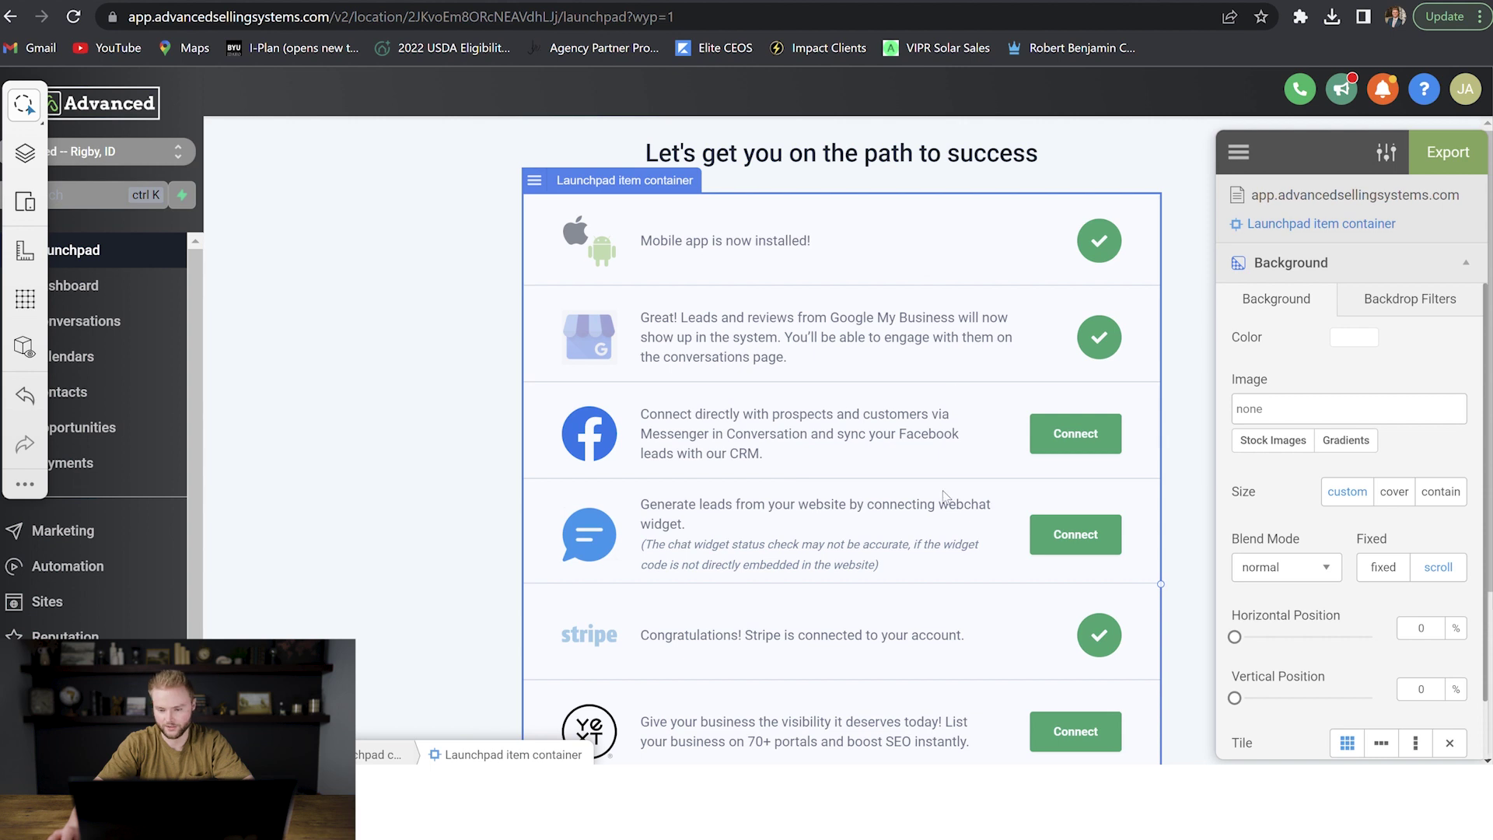
Set the launchpad item container's background color to #919191 and deselect the container.
click(1354, 336)
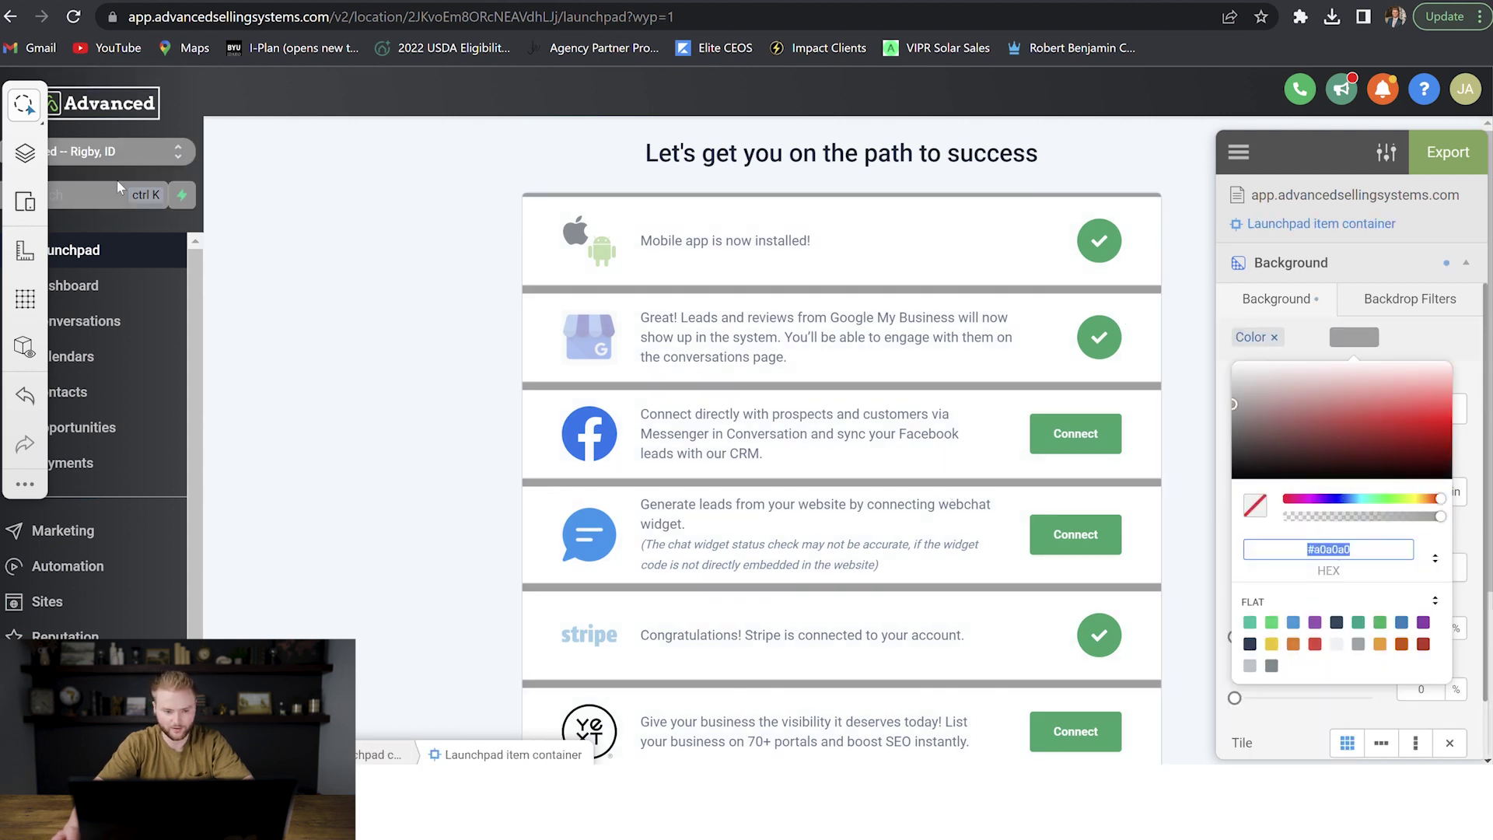
text(#919191)
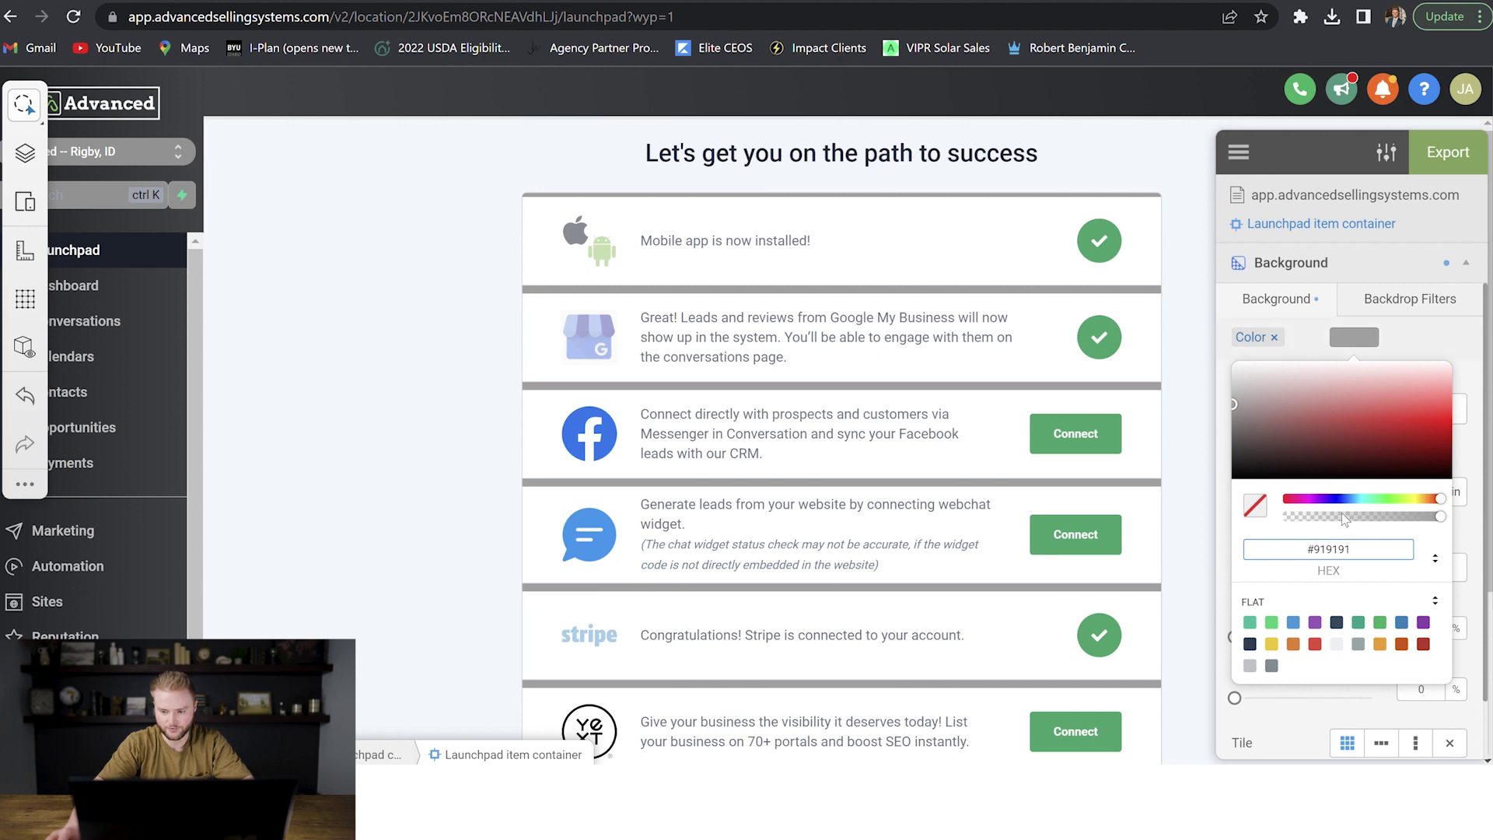
click(1012, 276)
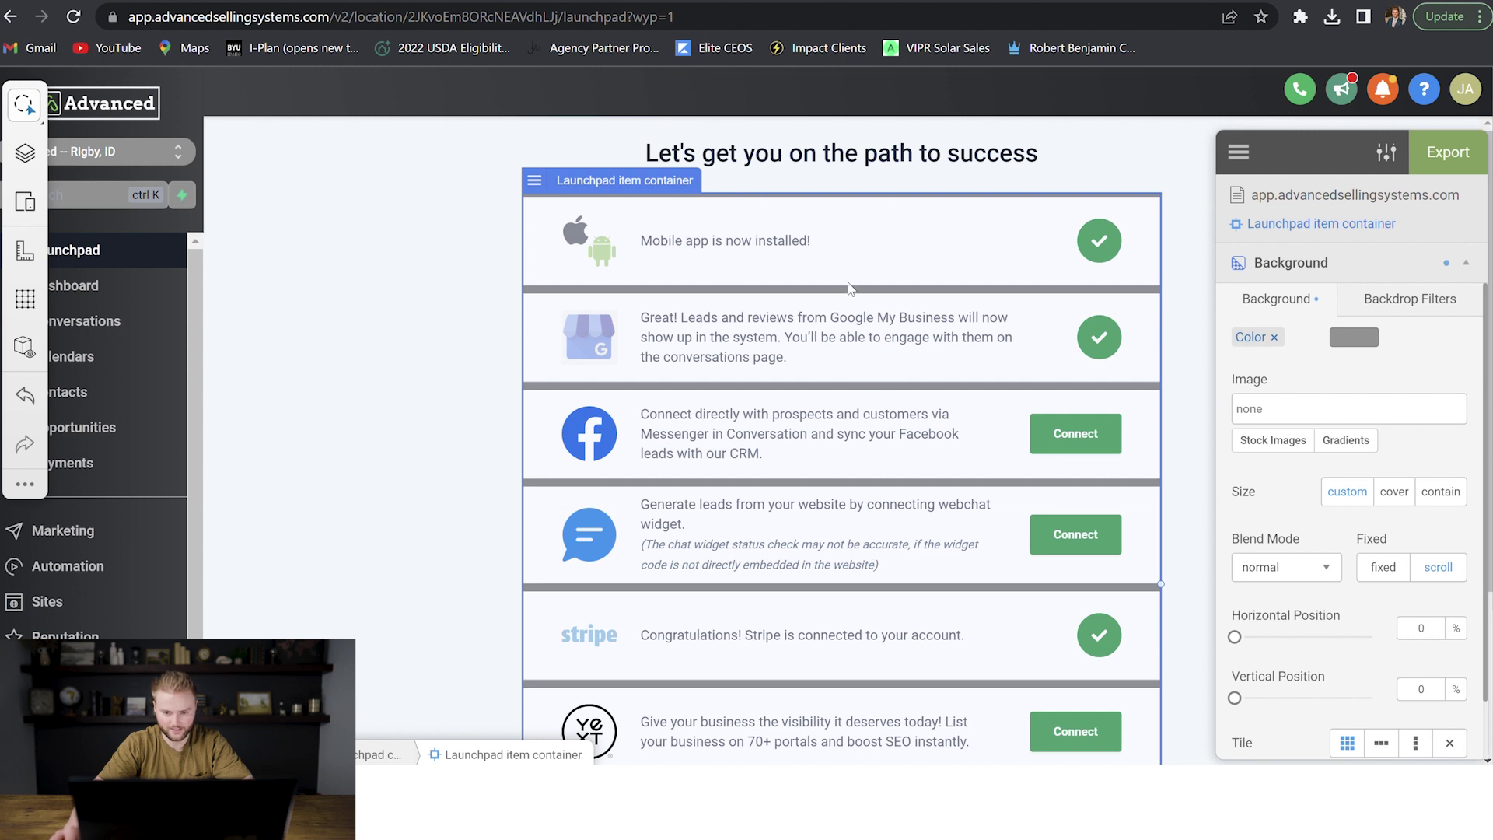
click(1089, 165)
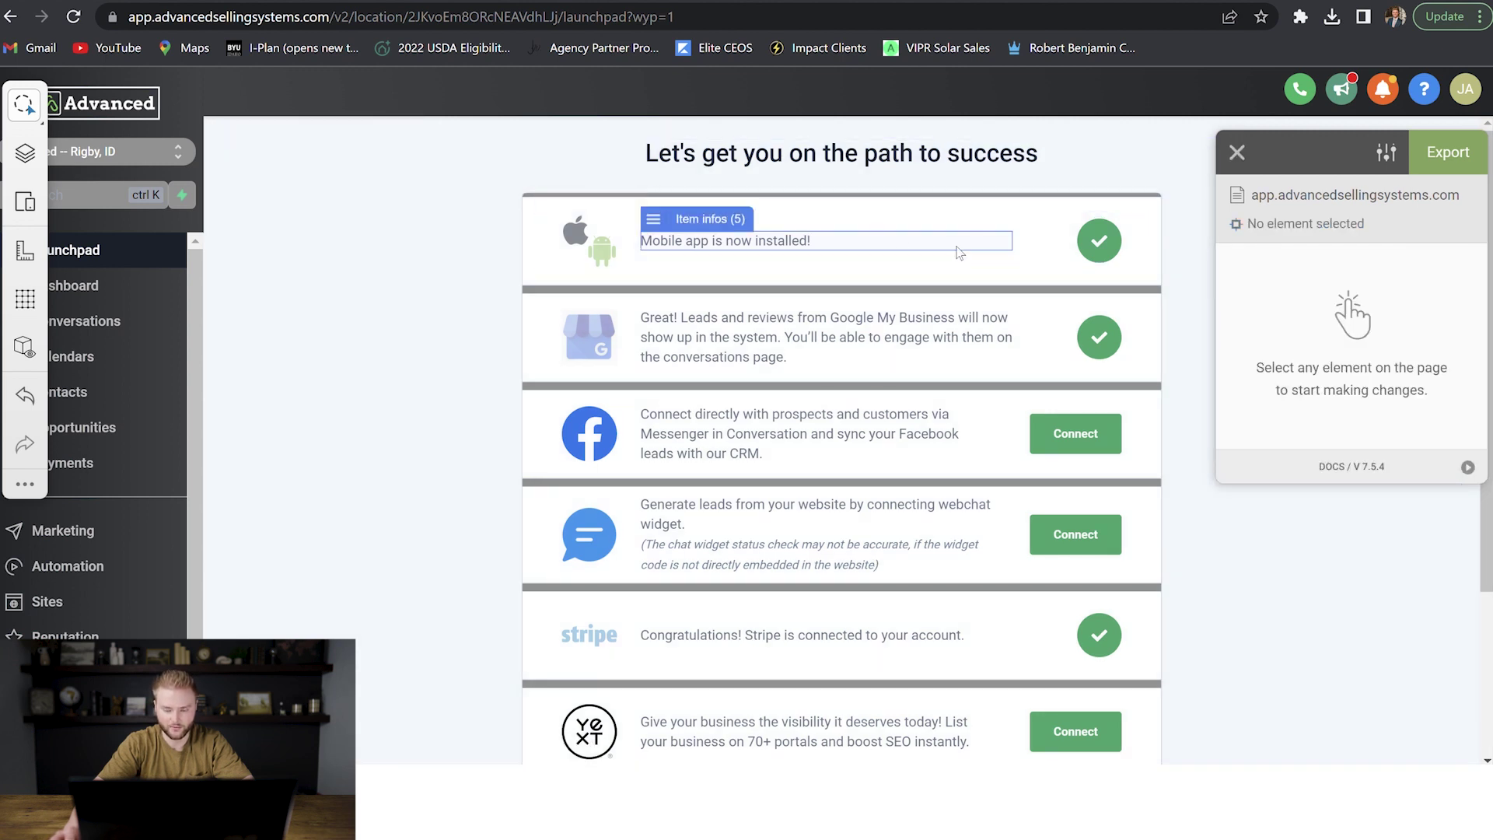
Set the background color of the launchpad's mobile app row to #919191 and deselect the row.
click(961, 218)
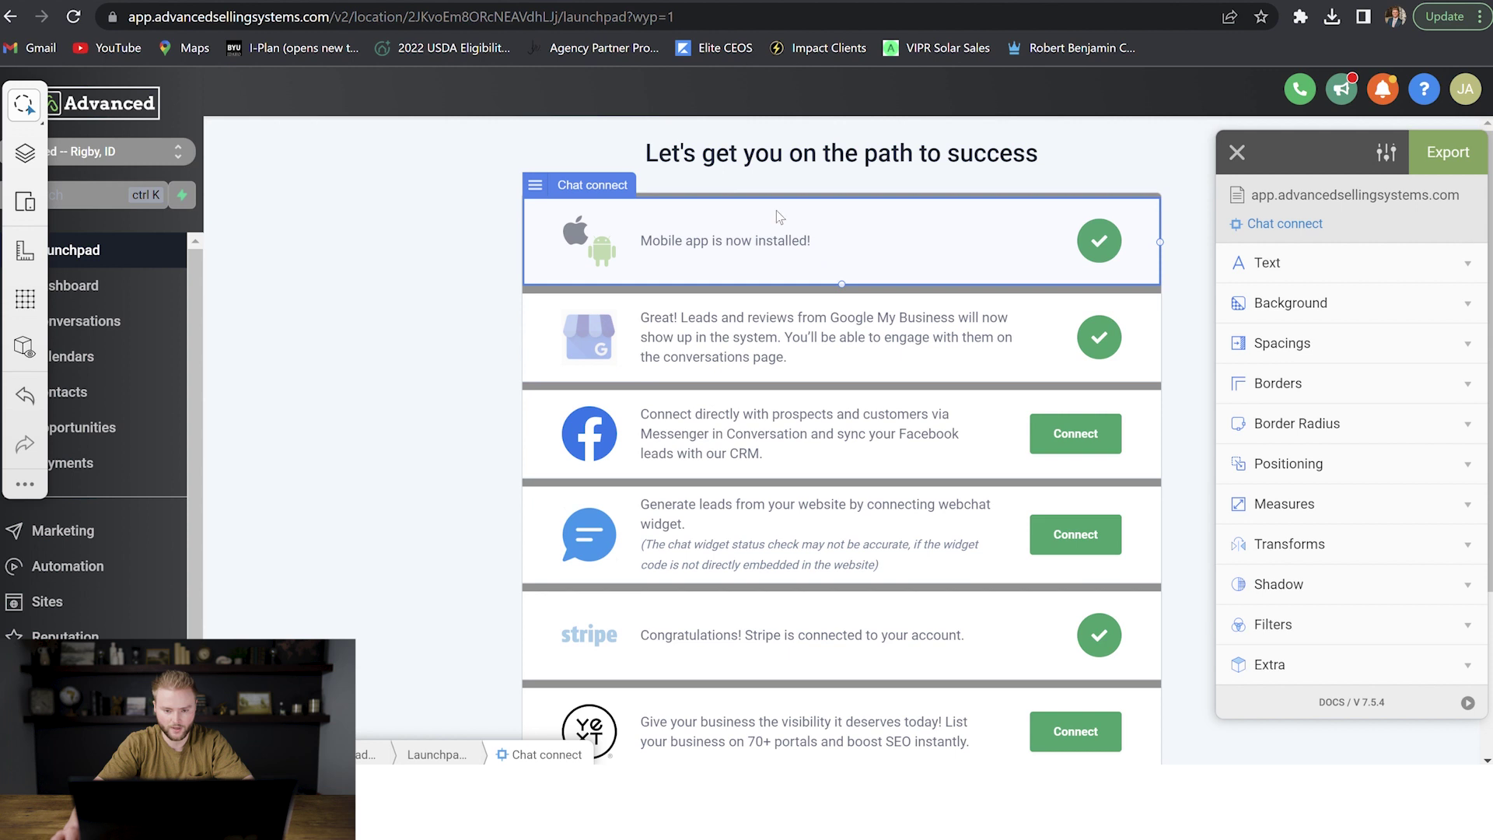
click(1354, 306)
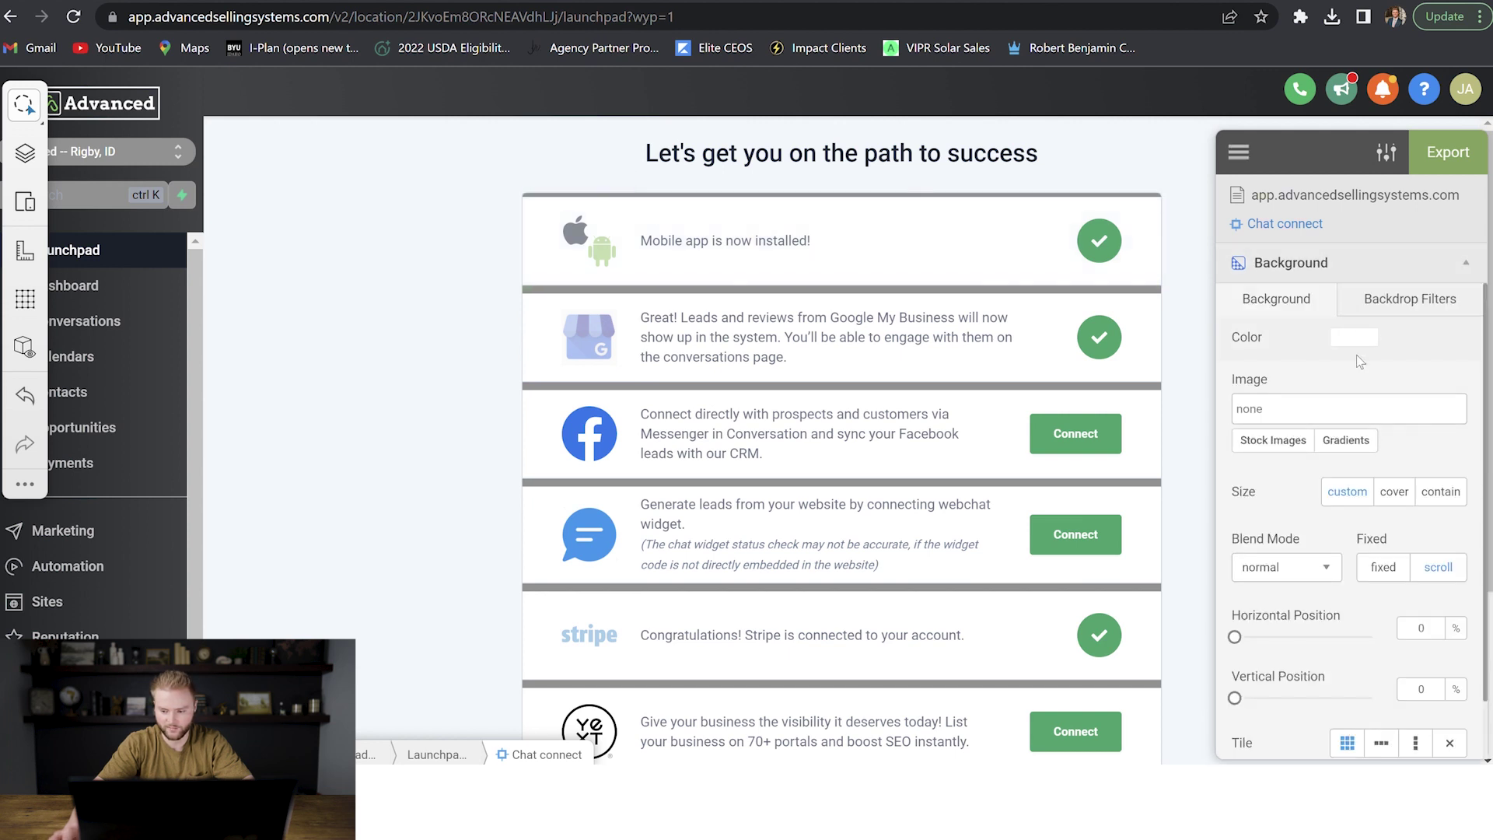
click(1355, 339)
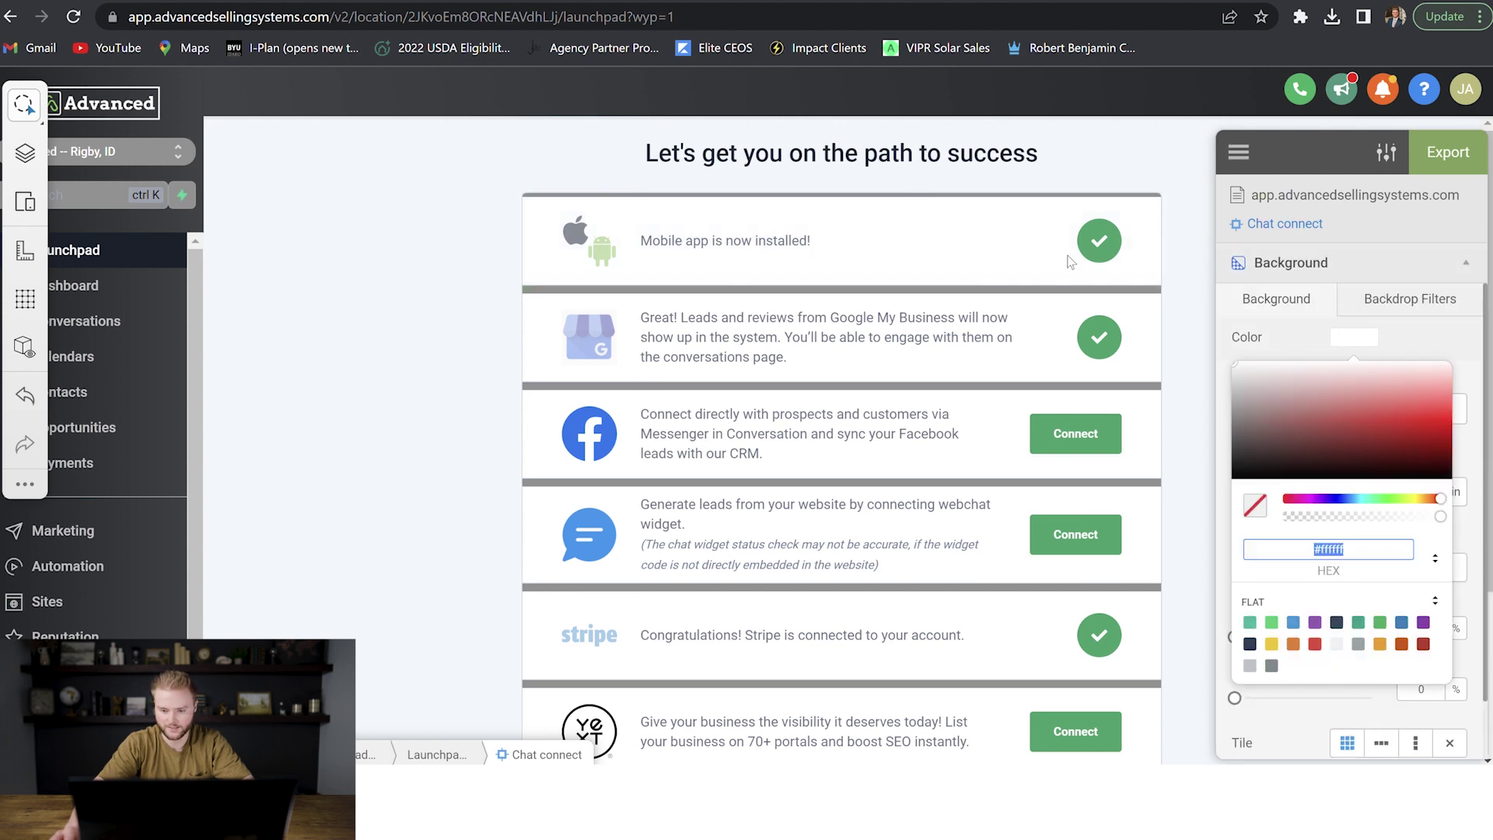
text(#808080)
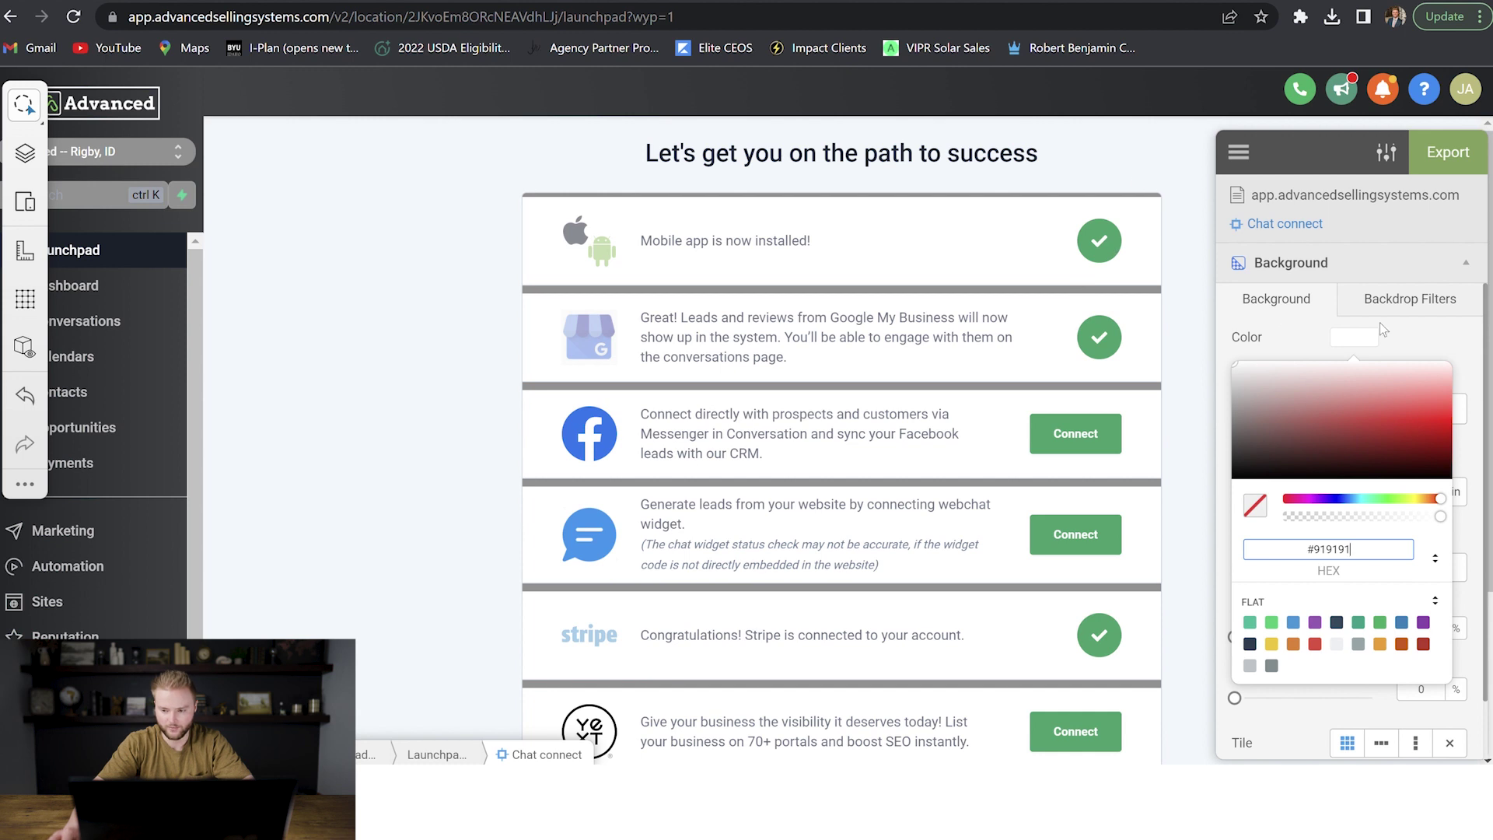
click(1426, 344)
scroll(782, 353, down, 3)
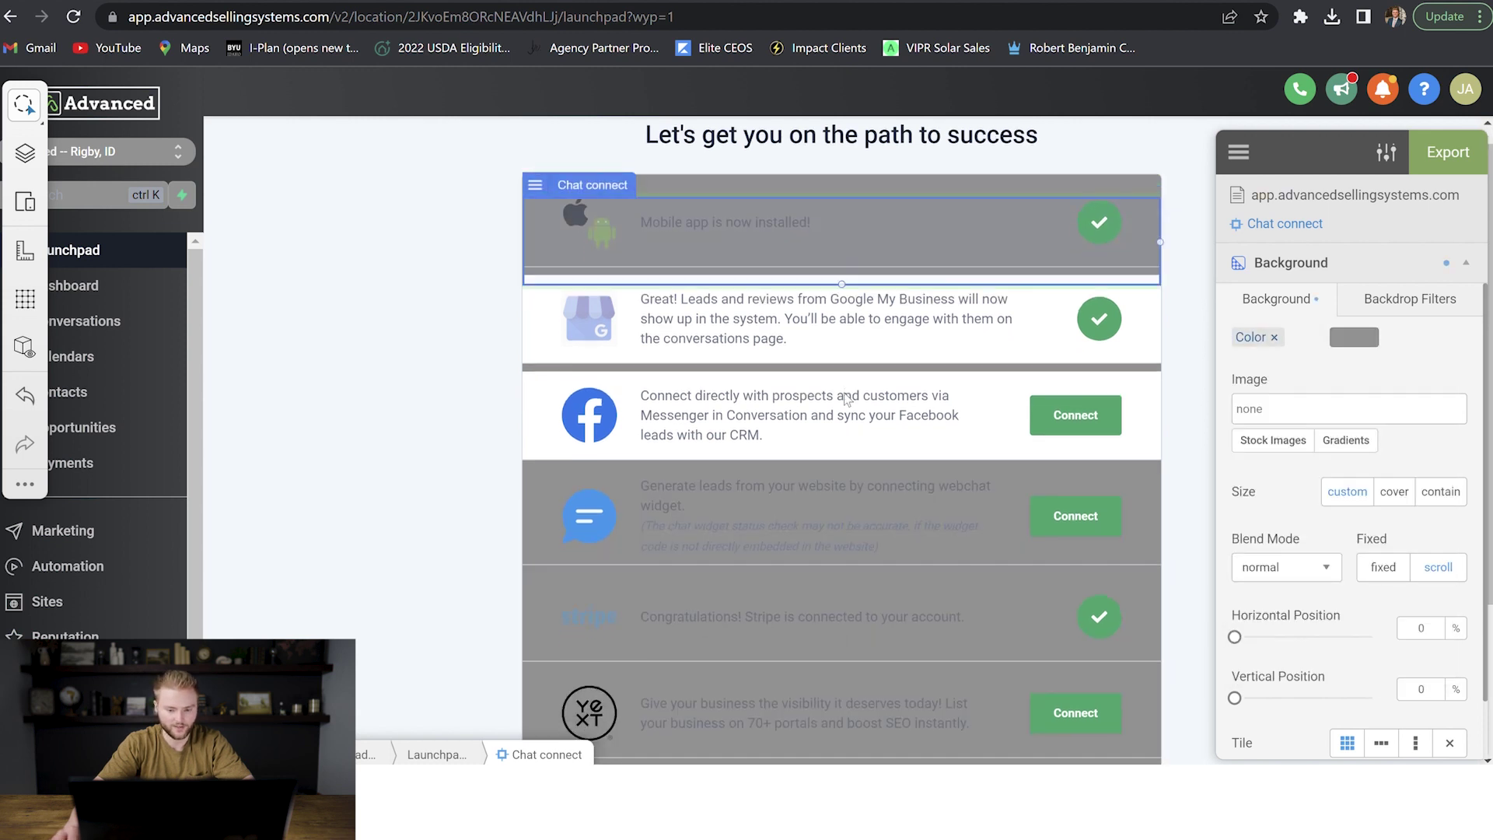
scroll(754, 575, up, 3)
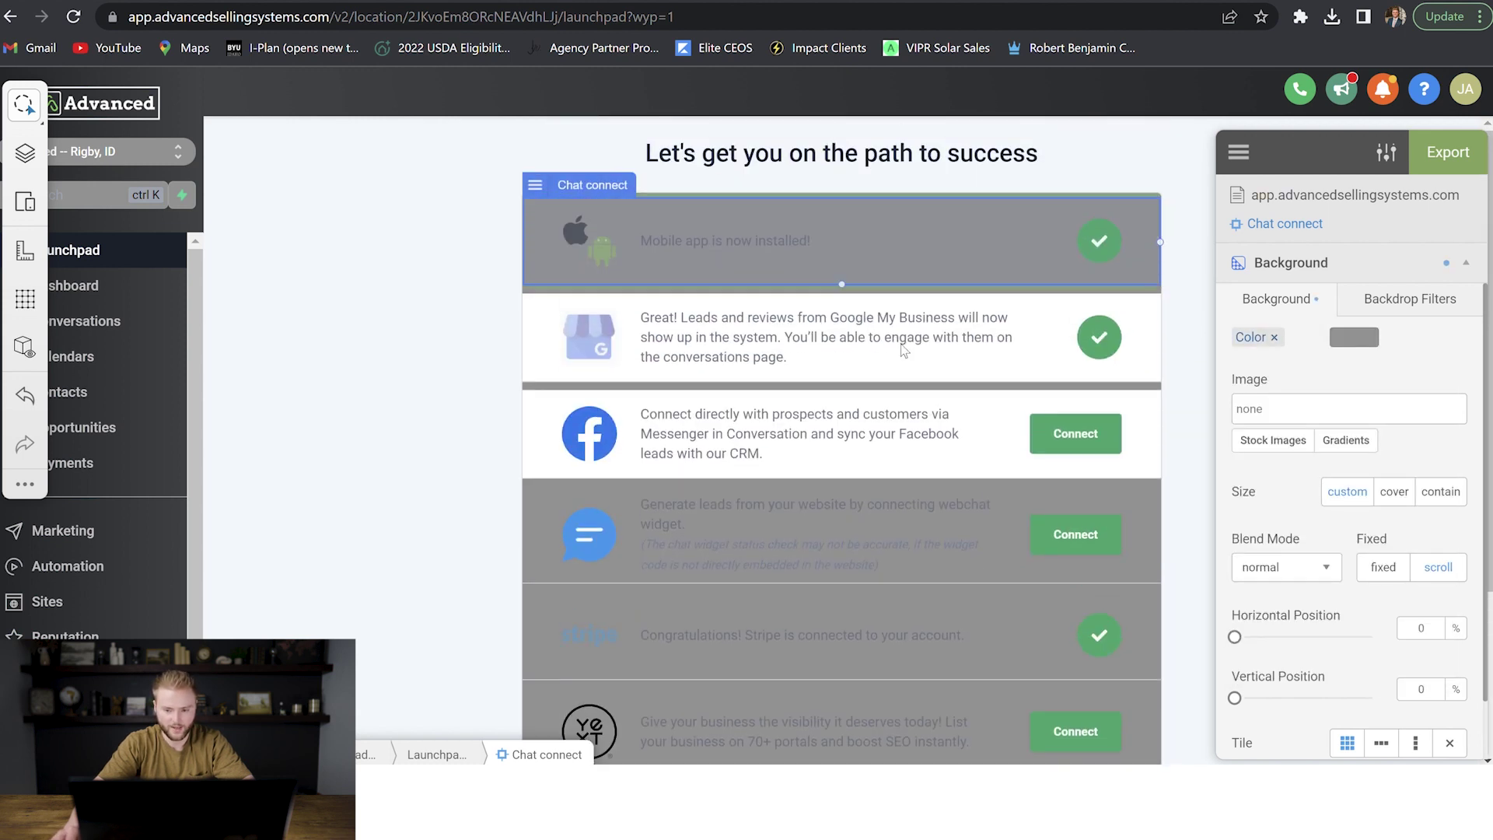
key(Escape)
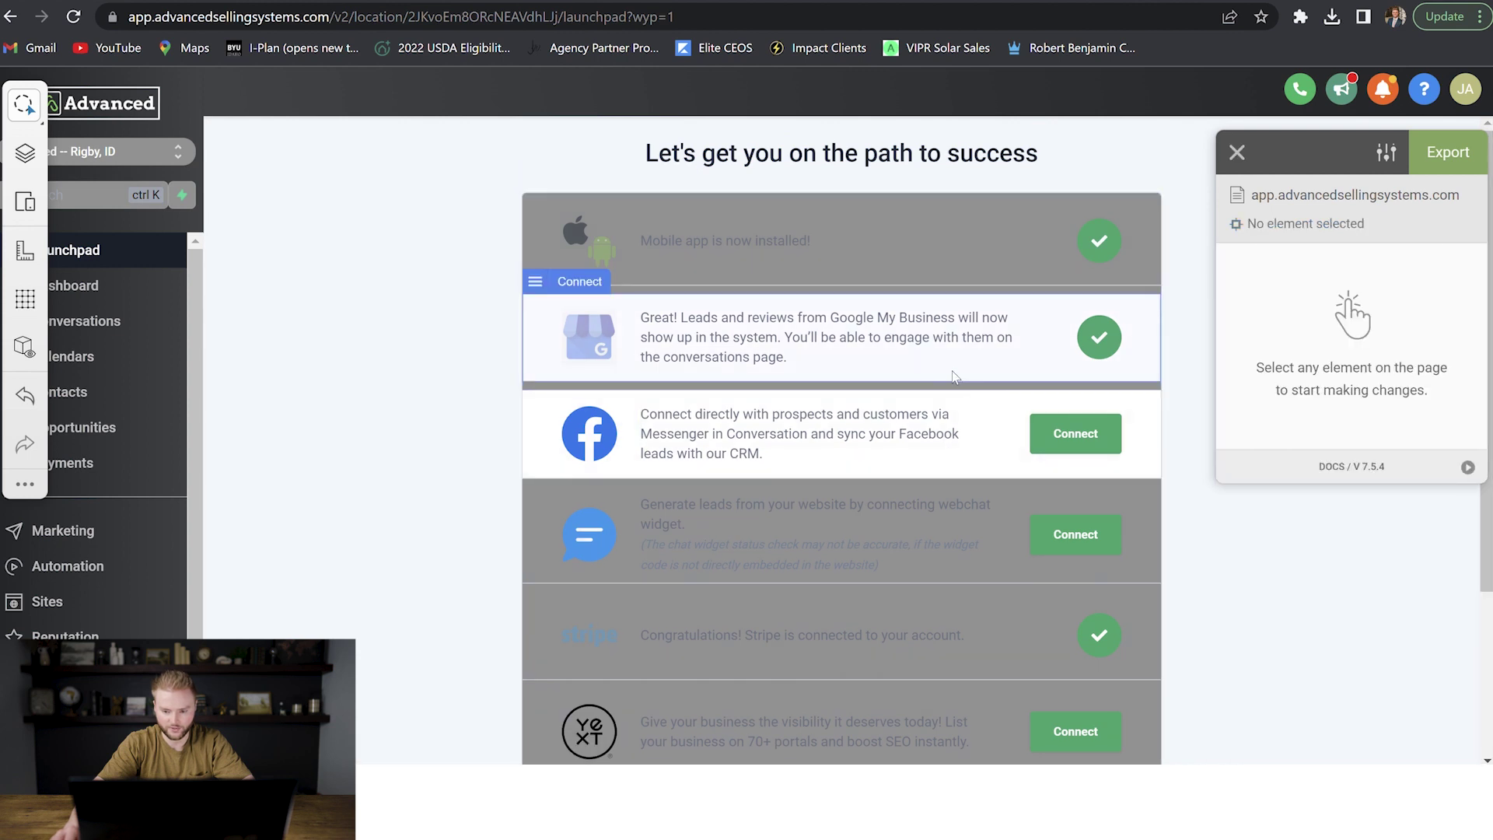
Set the background color of the Google My Business row to #919191 and deselect the row.
click(955, 376)
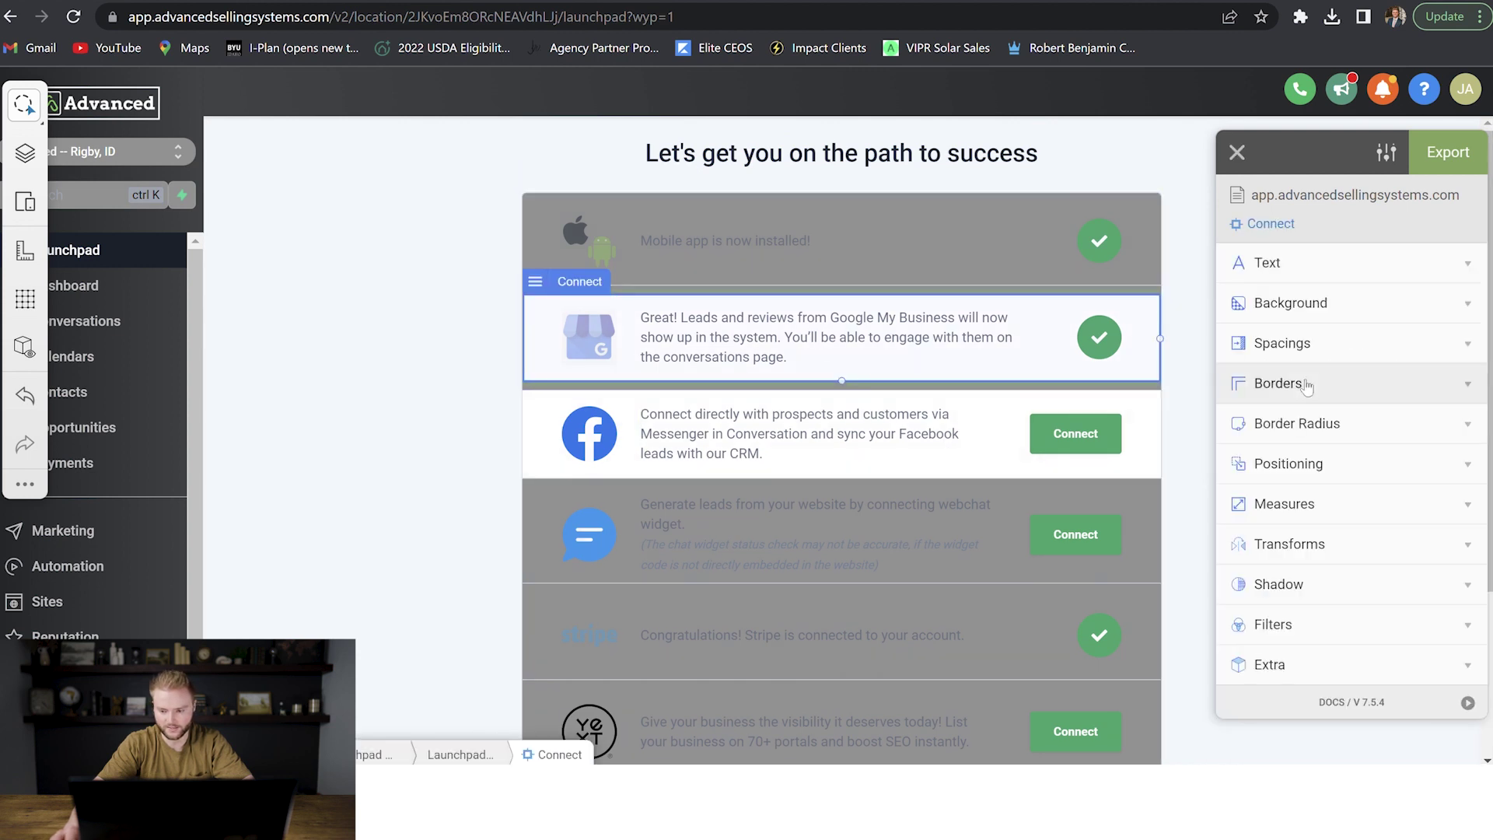
click(1368, 307)
click(1364, 345)
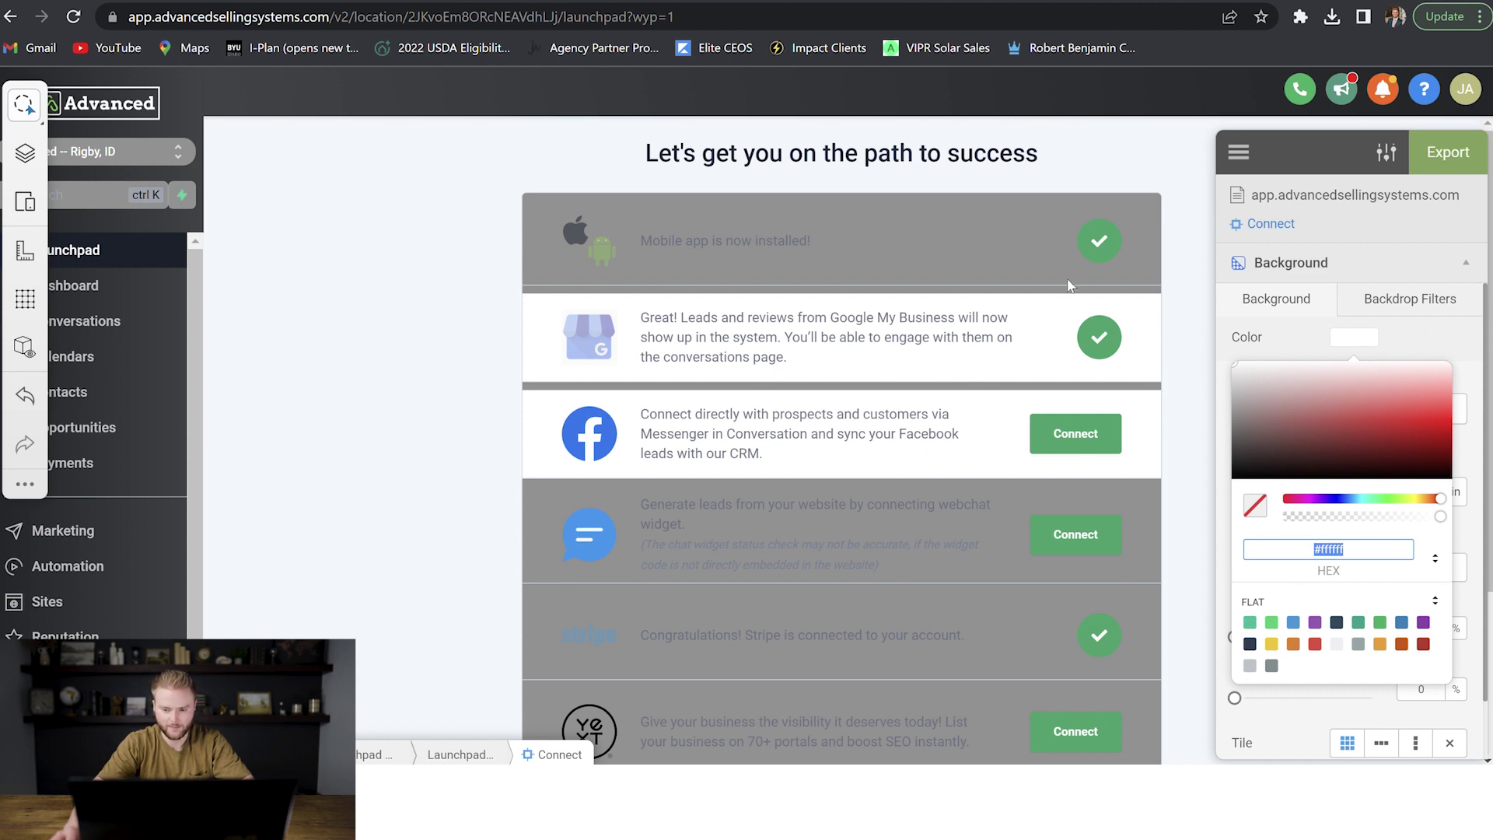
text(#919191)
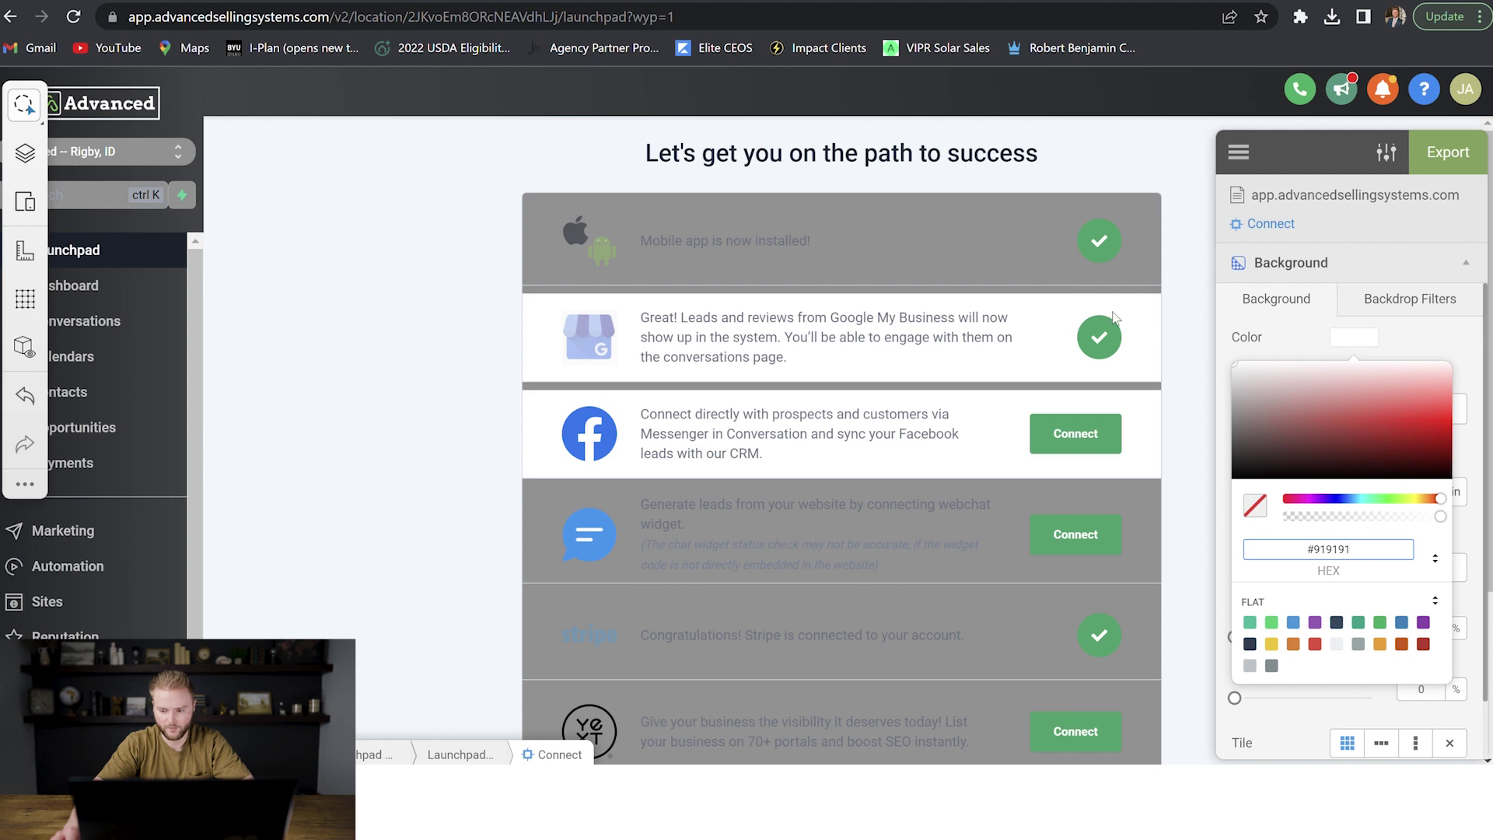
click(967, 353)
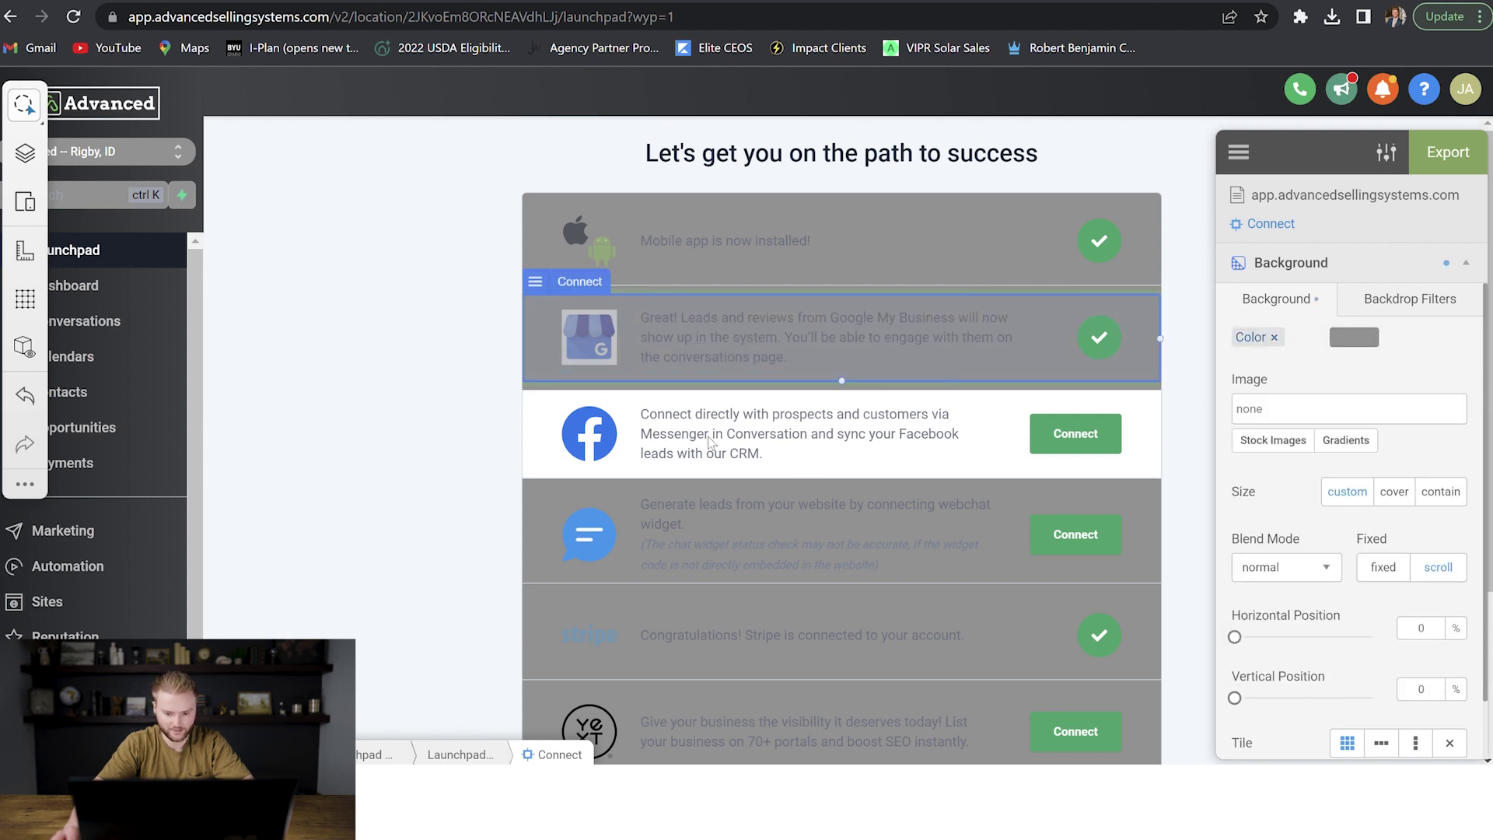
key(Escape)
Set the background color of the Facebook Messenger row to #919191 and deselect the row.
click(872, 469)
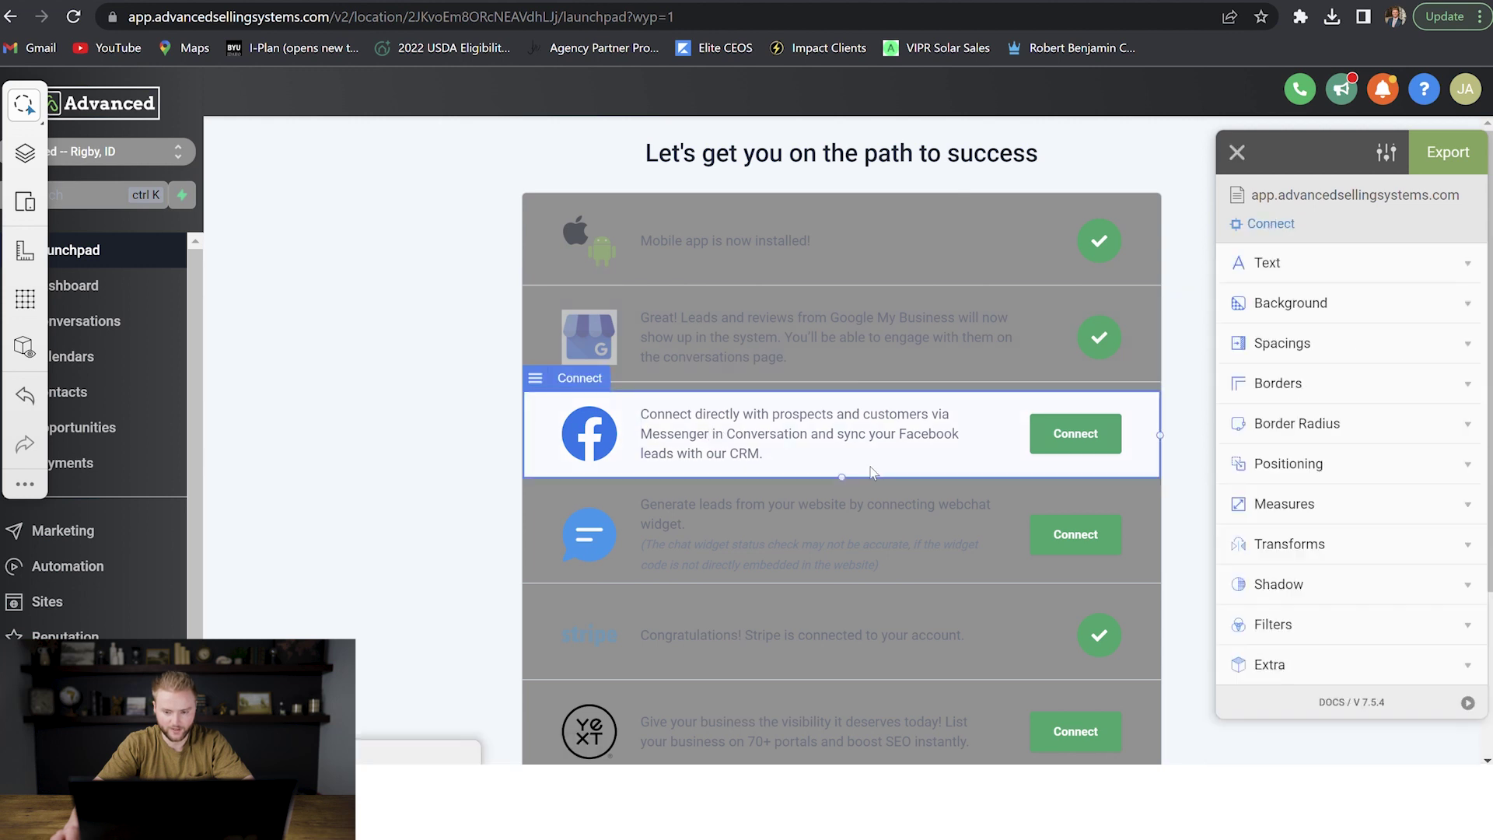
click(1314, 311)
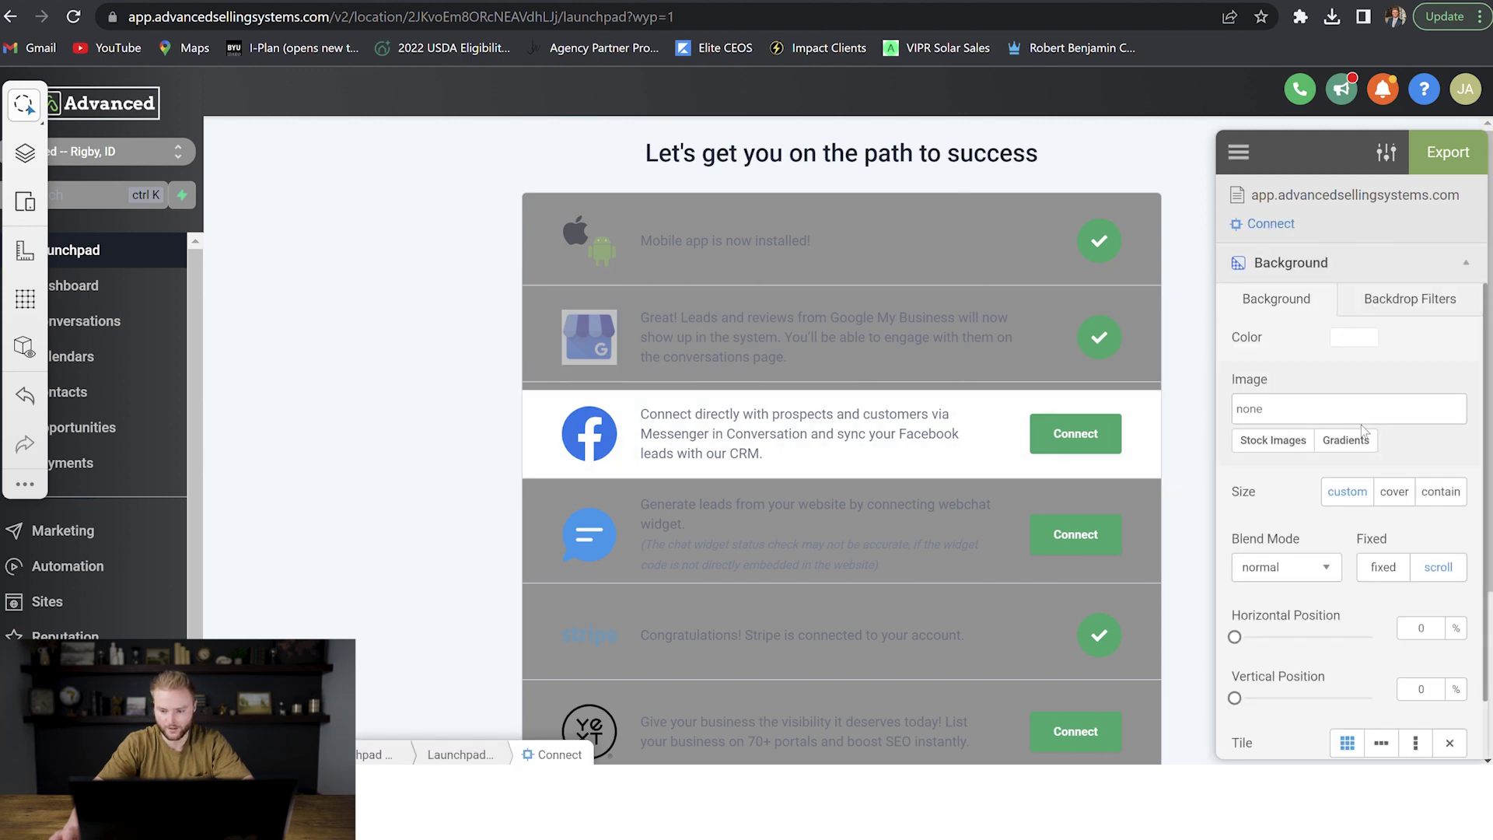
click(1361, 340)
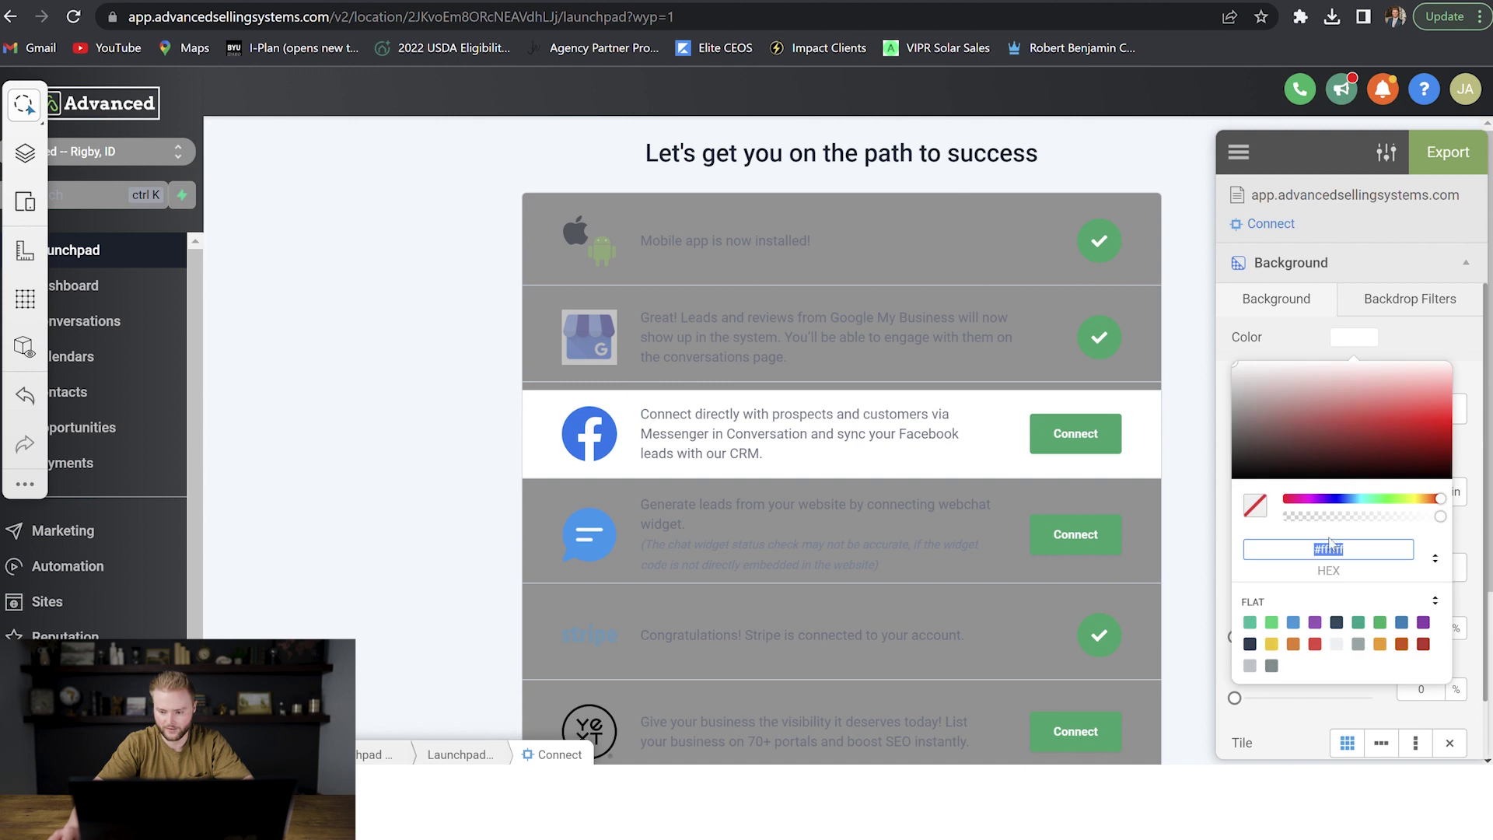
key(ctrl+v)
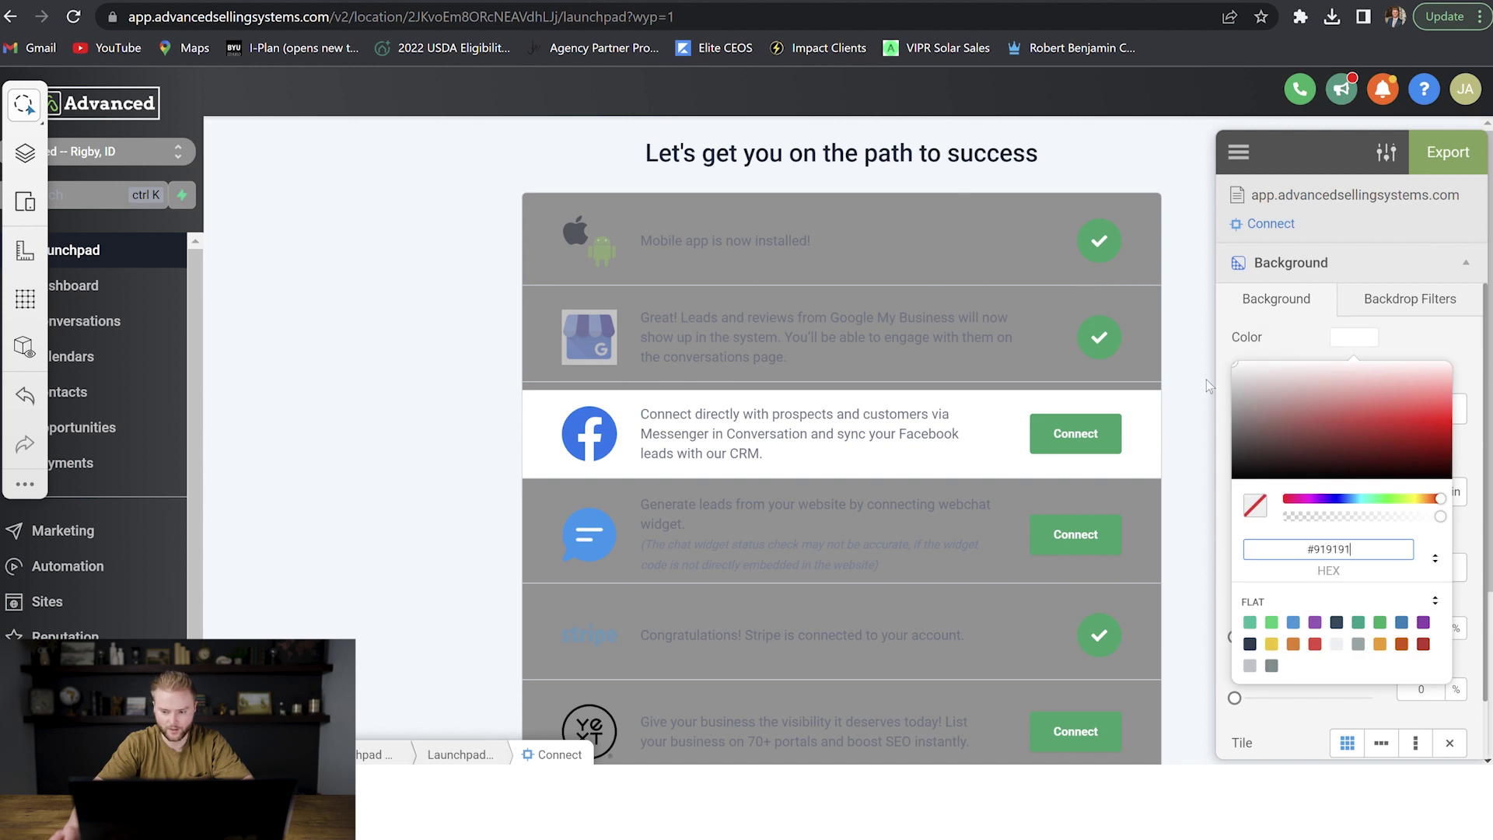
key(Return)
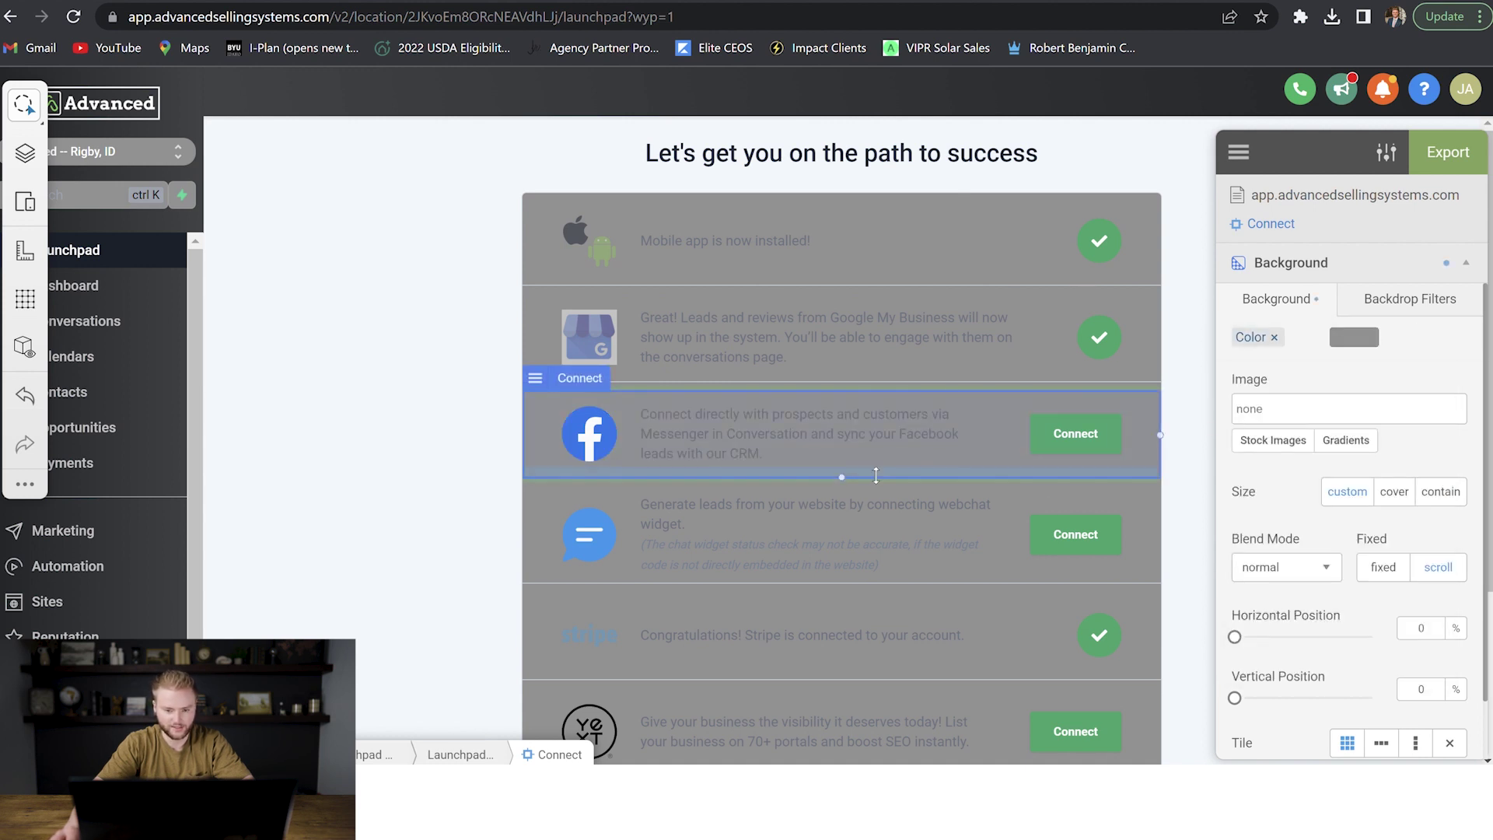
key(Escape)
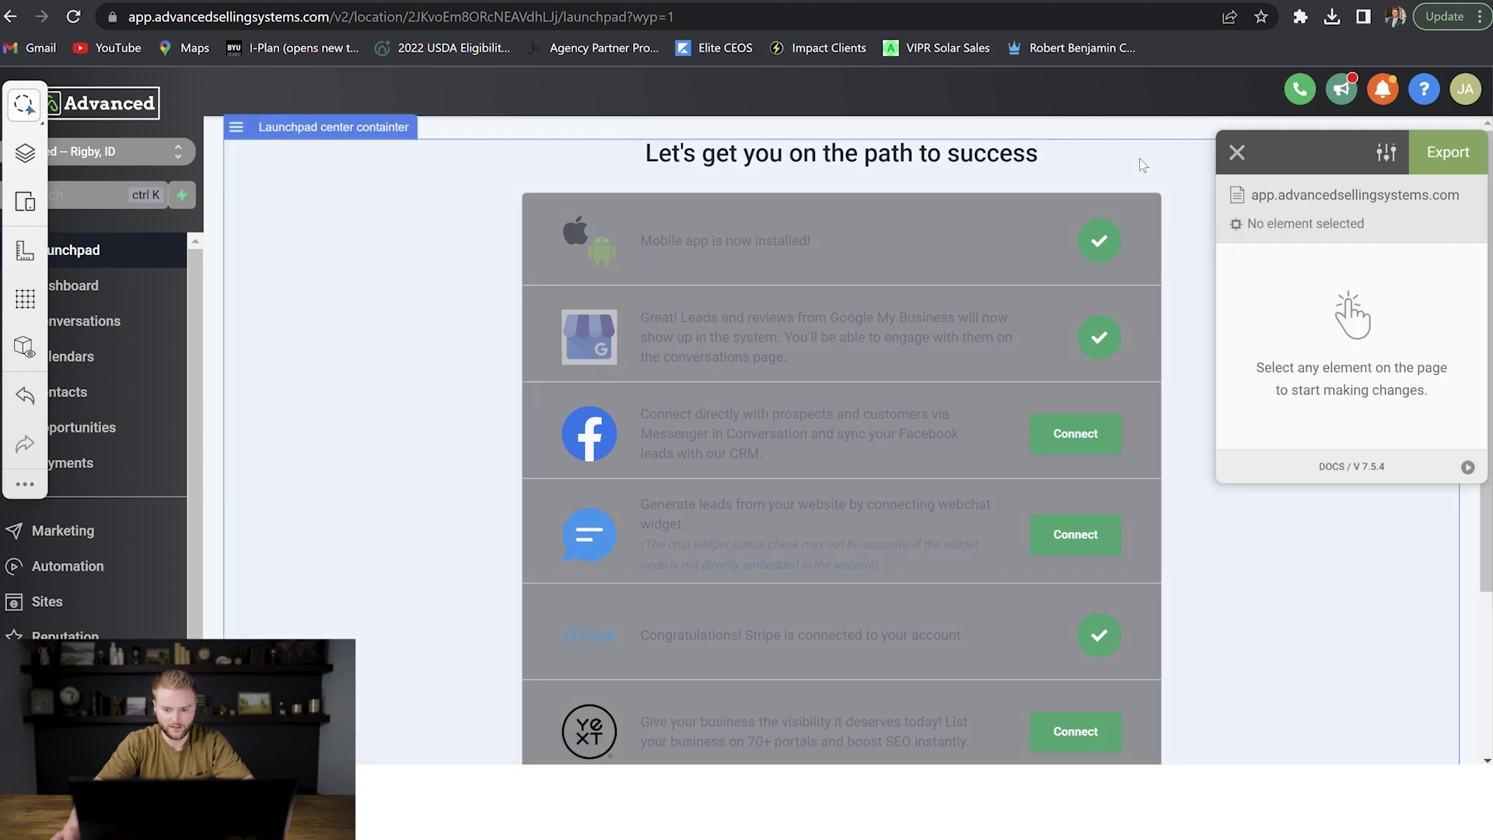
Change the text color of the "Mobile app is now installed!" text group to white and deselect it.
click(752, 241)
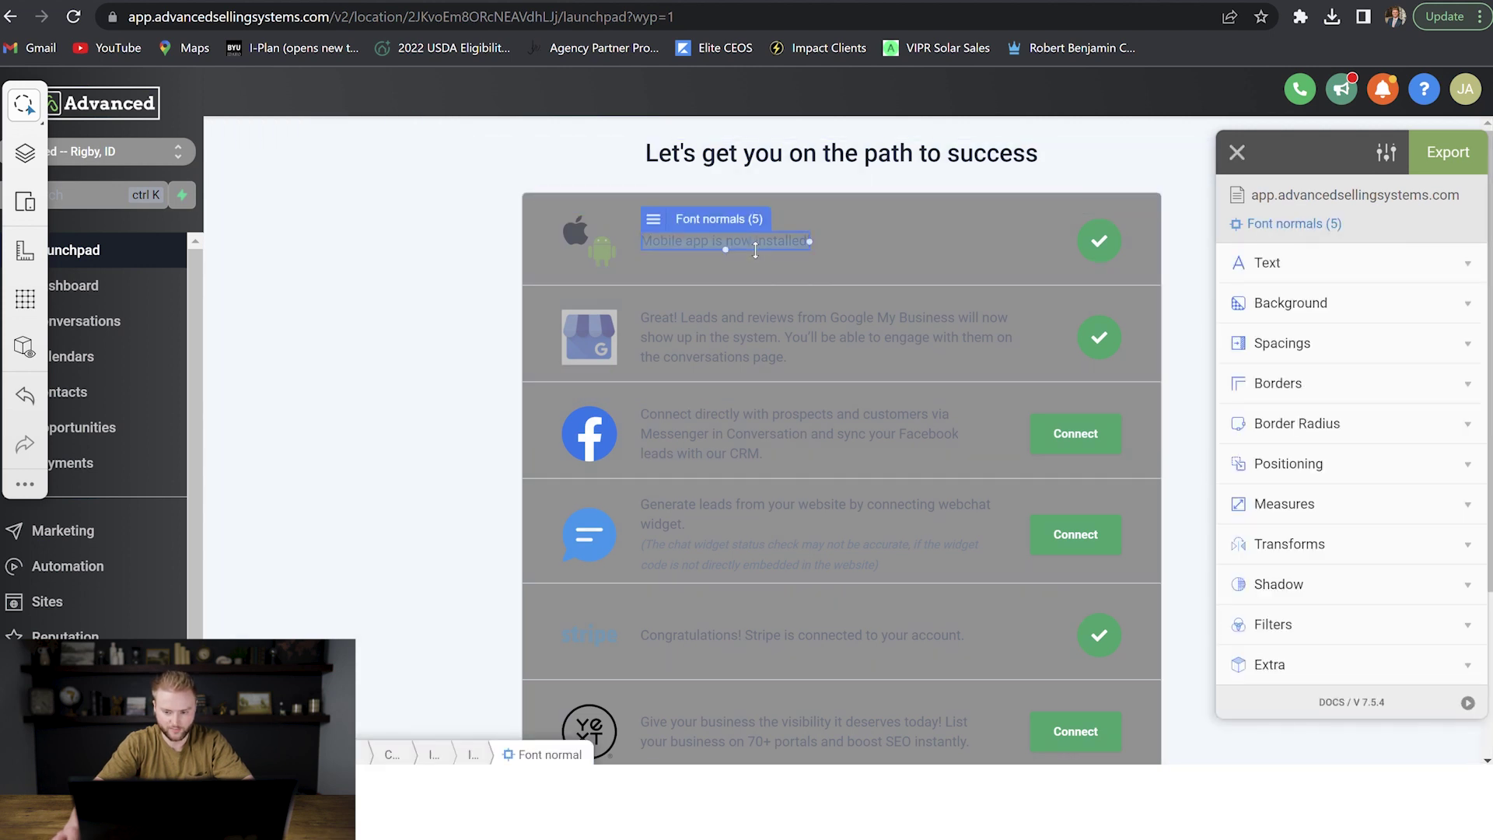
click(1326, 266)
click(1260, 403)
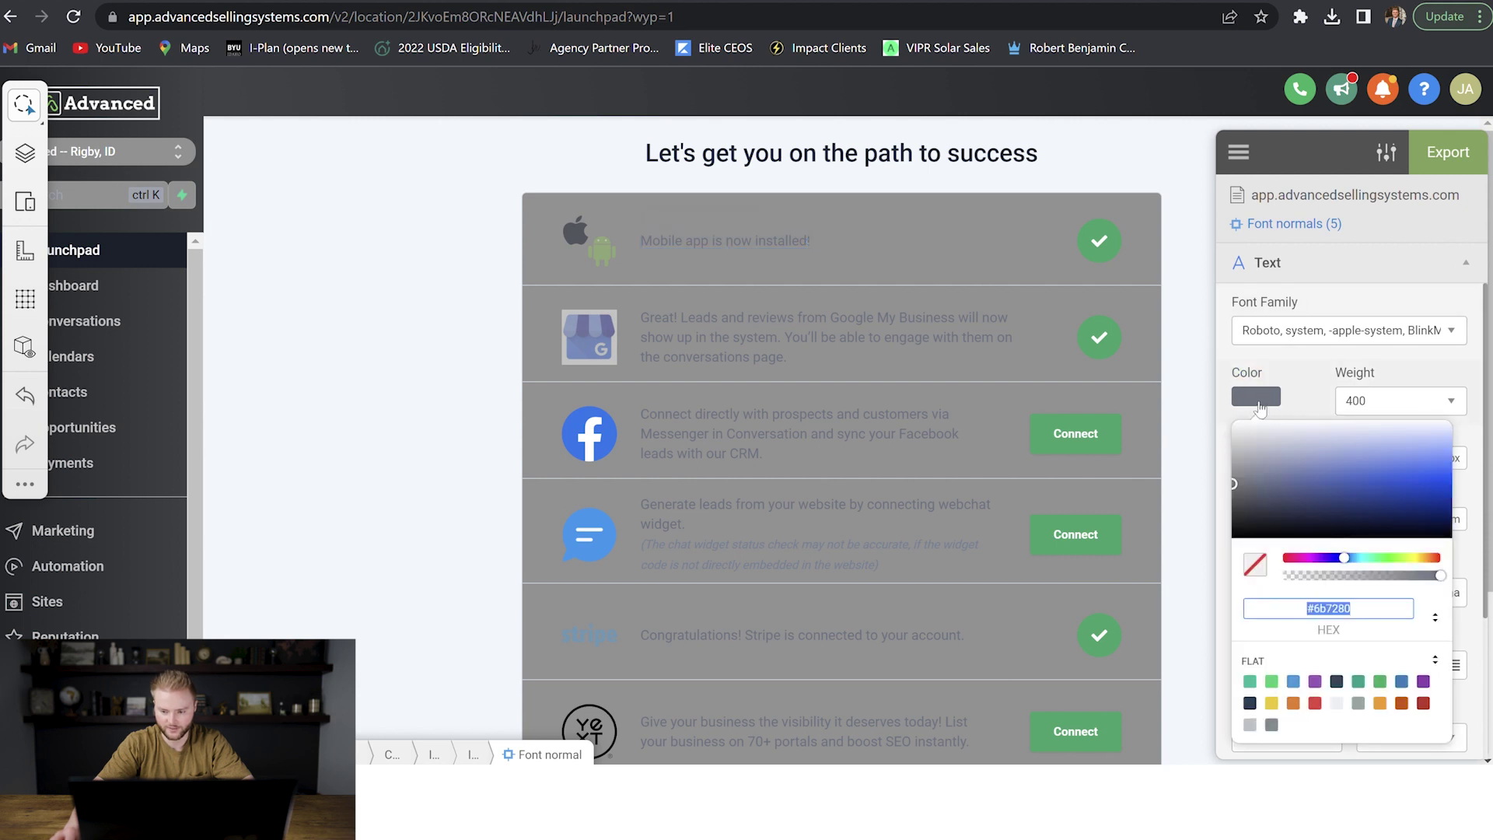
drag(1235, 485, 1234, 423)
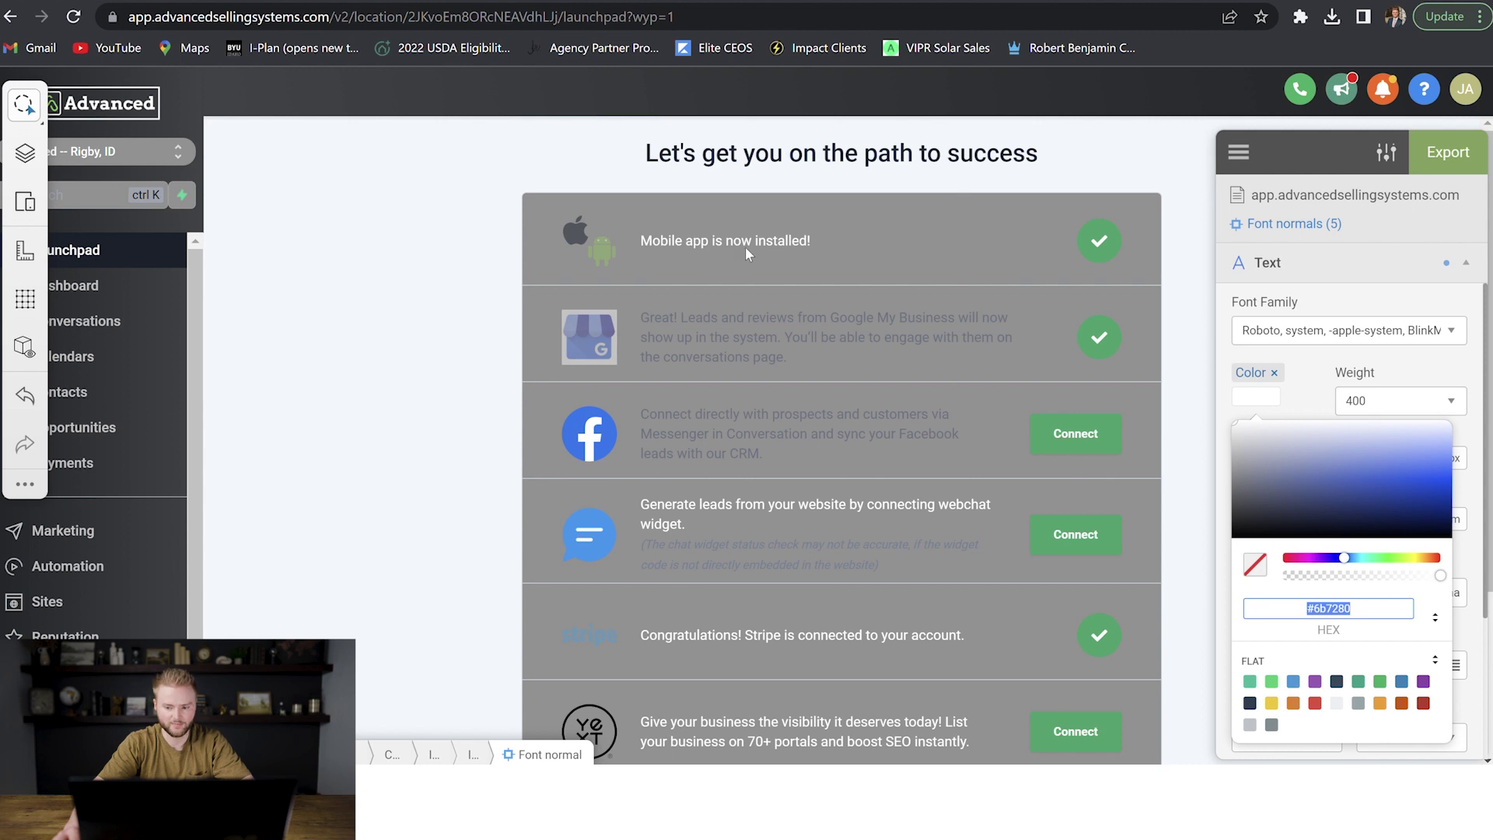
click(1409, 305)
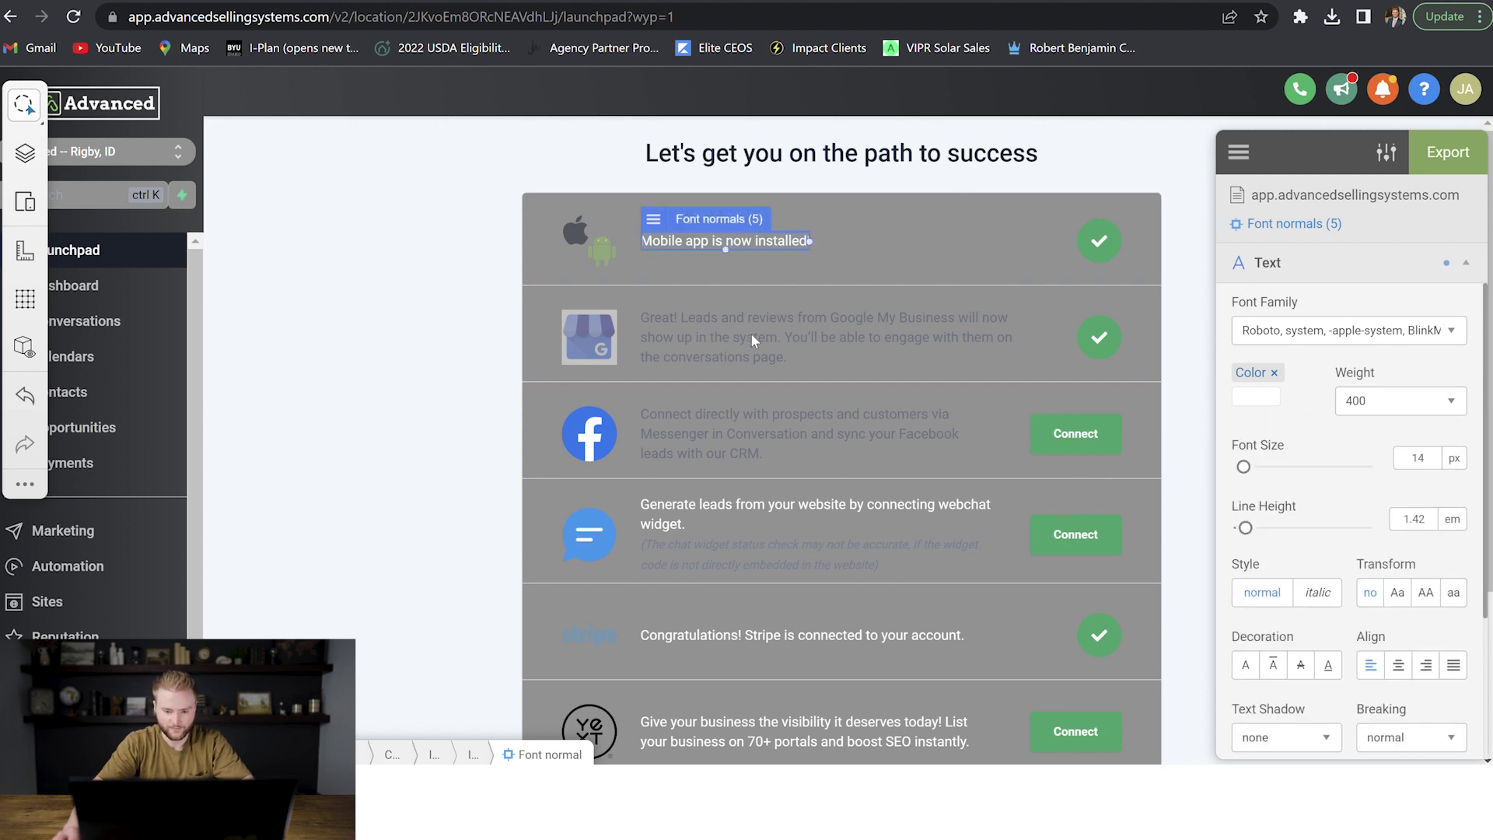
key(Escape)
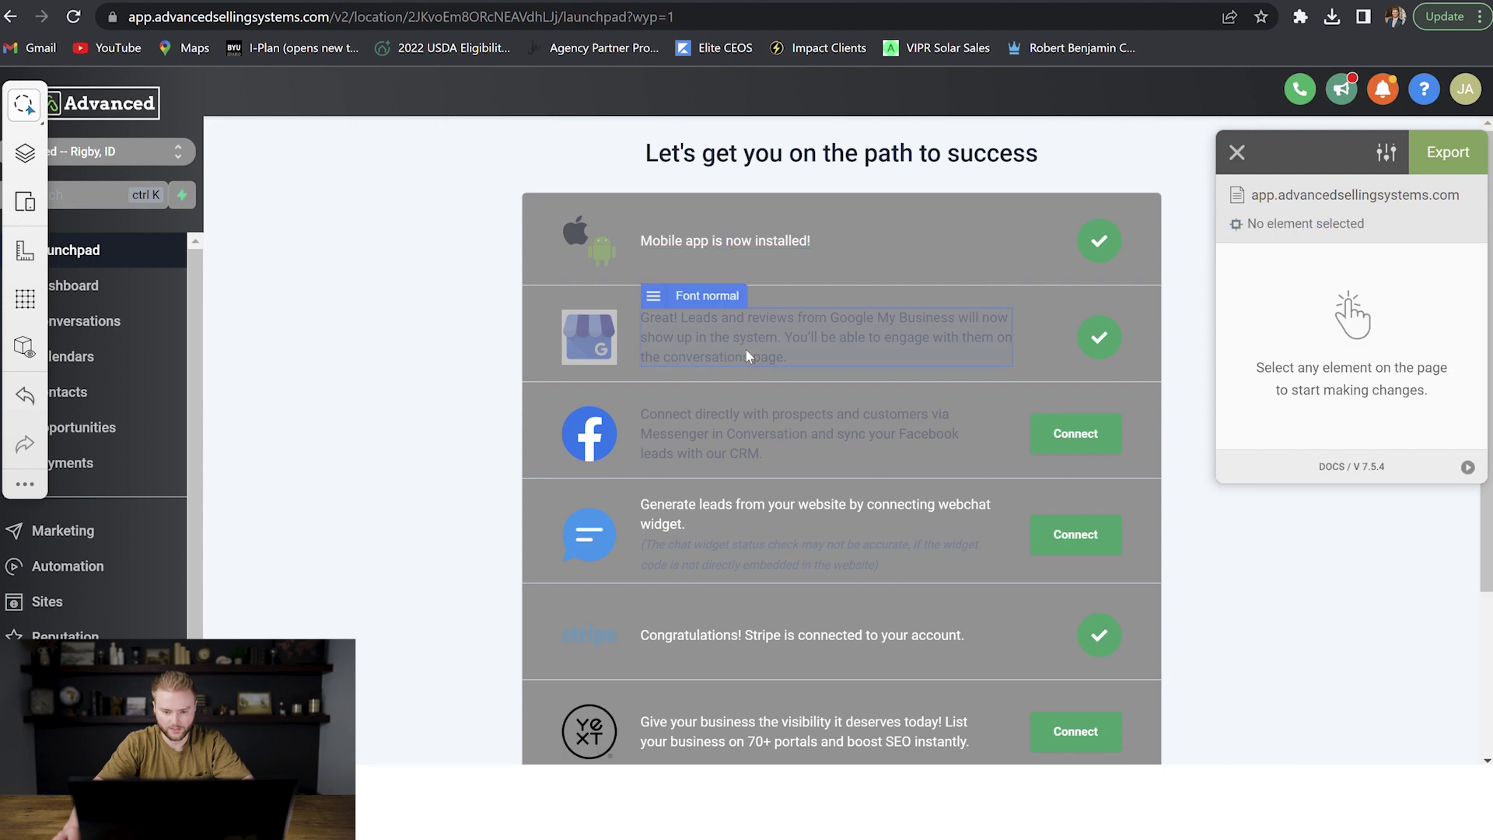
Set the text color of the Google My Business row's description to #ffffff and deselect the text.
click(806, 335)
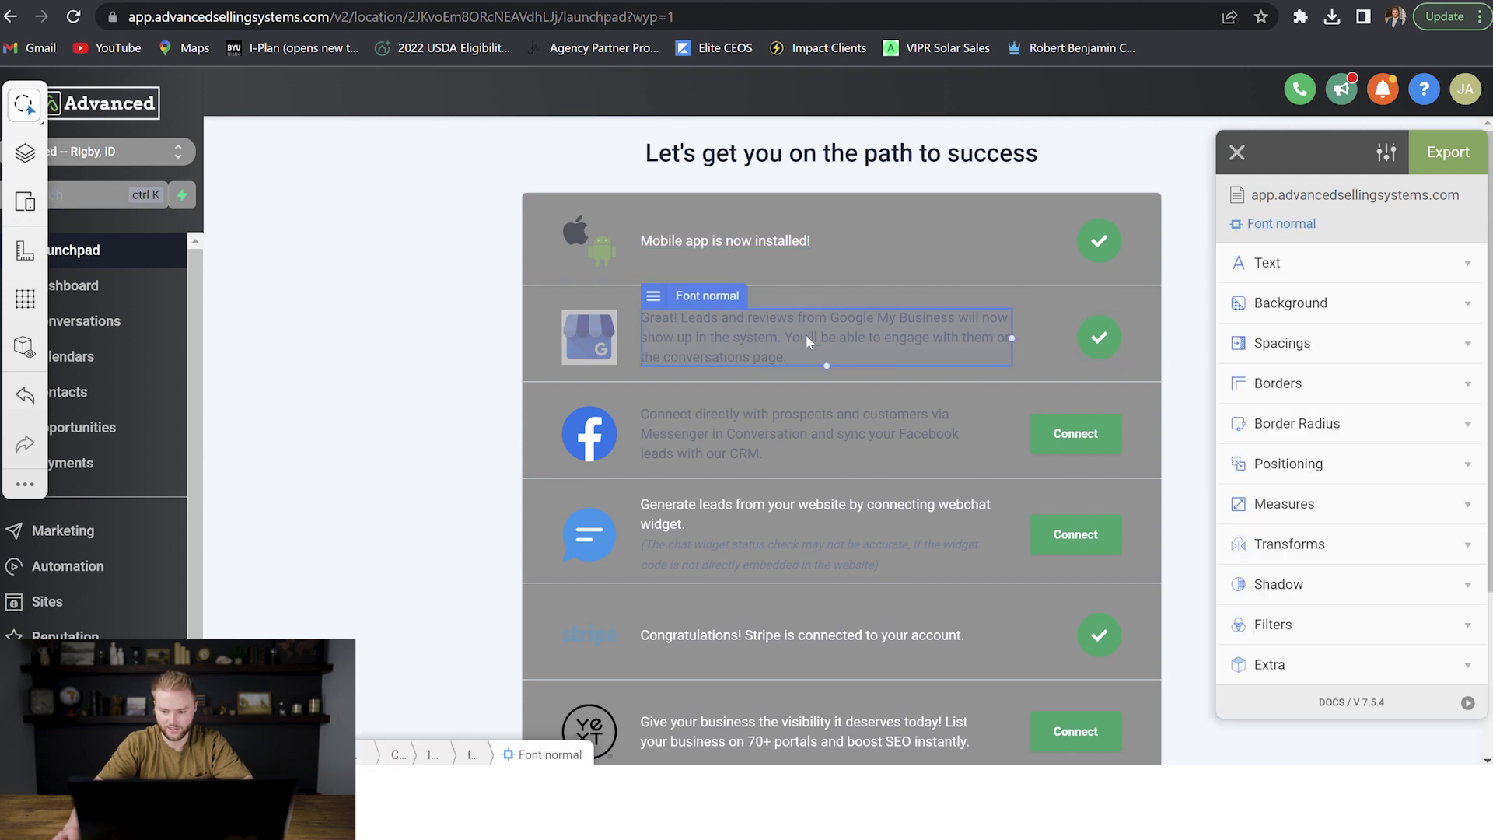
click(1331, 300)
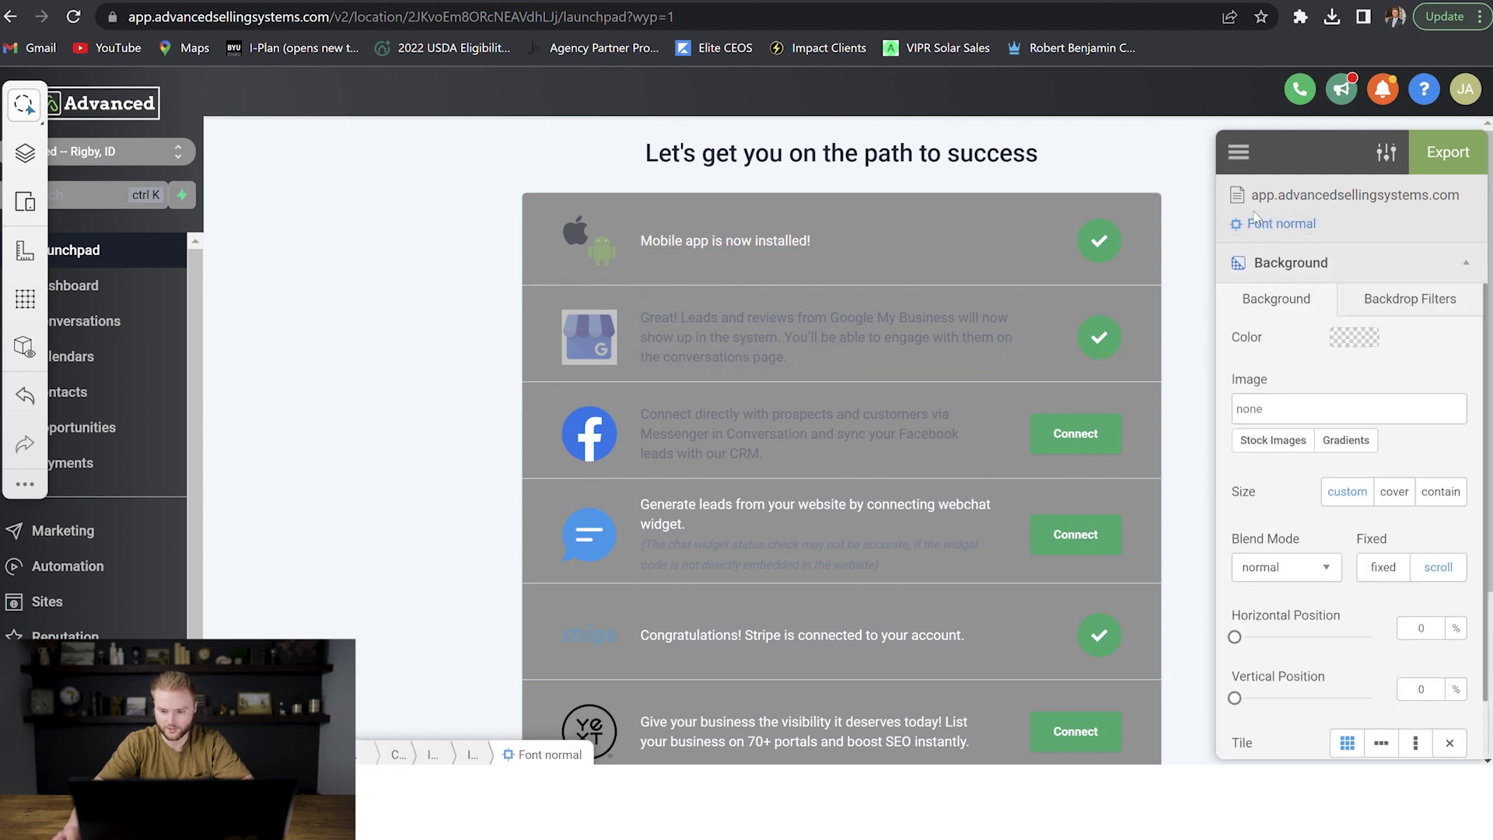
click(1238, 152)
click(1283, 262)
click(1256, 397)
click(1348, 614)
text(#ffffff)
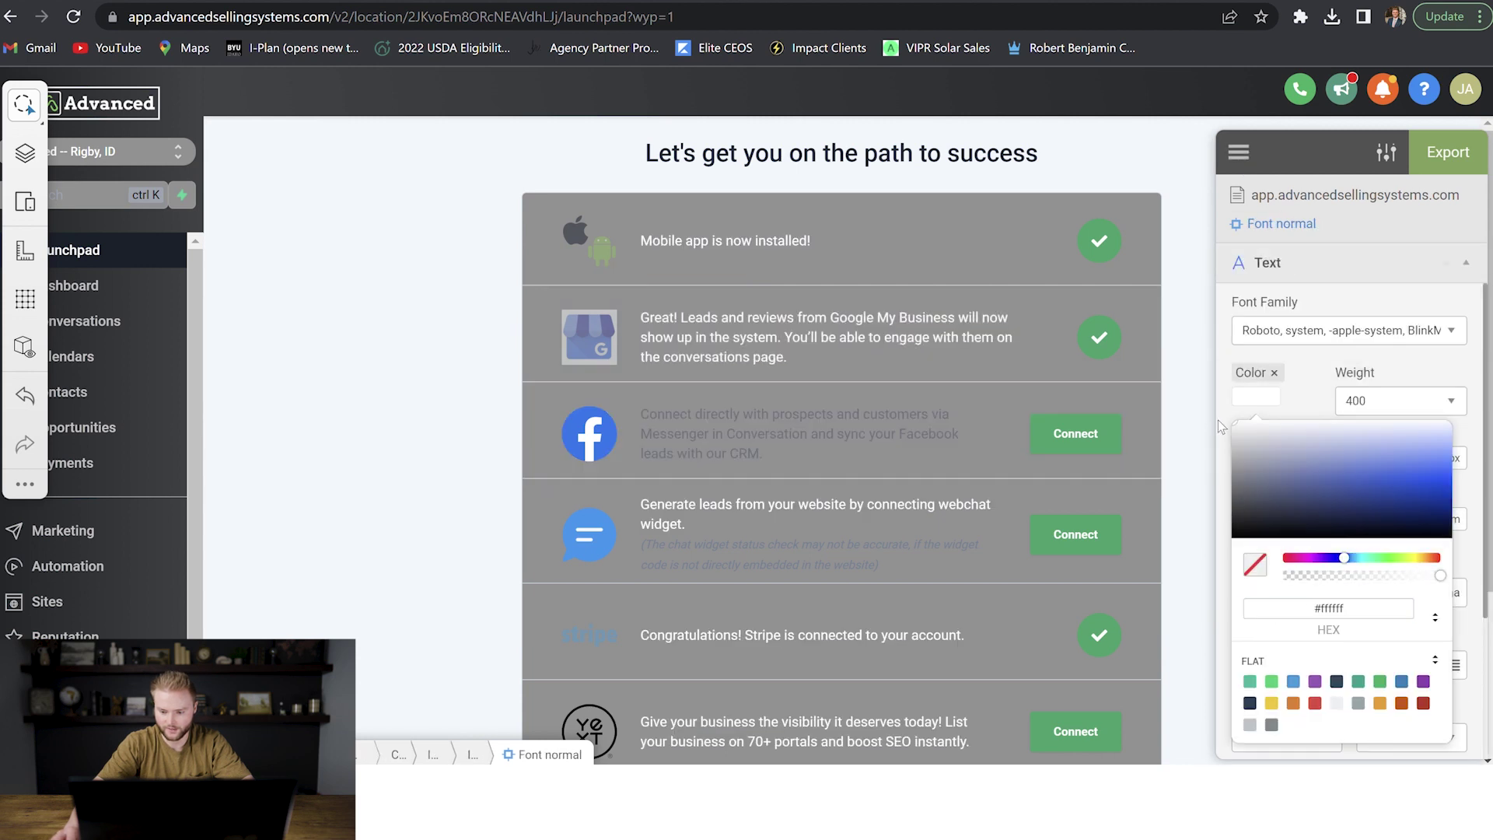
click(1314, 381)
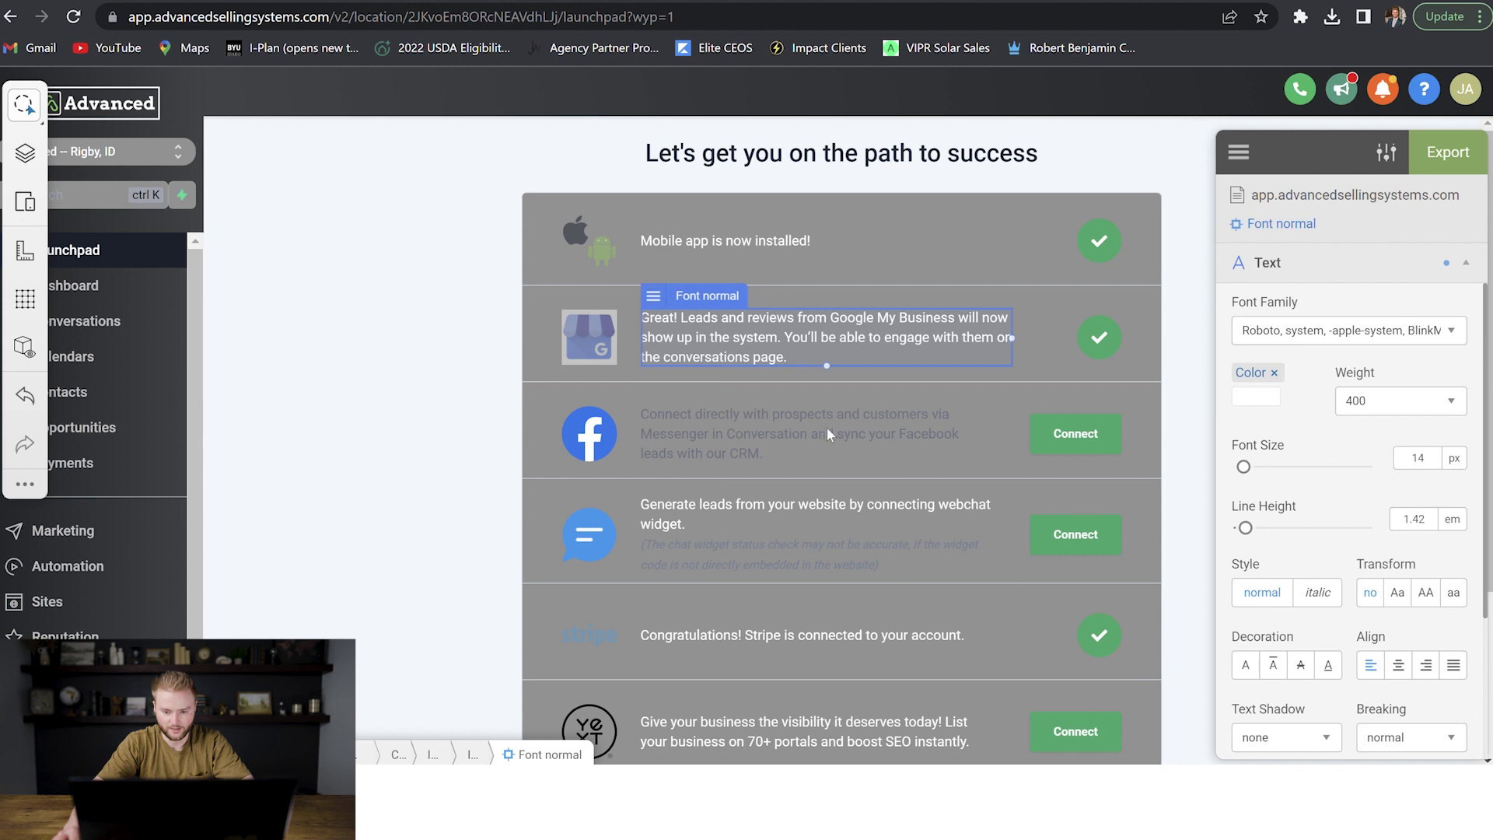
key(Escape)
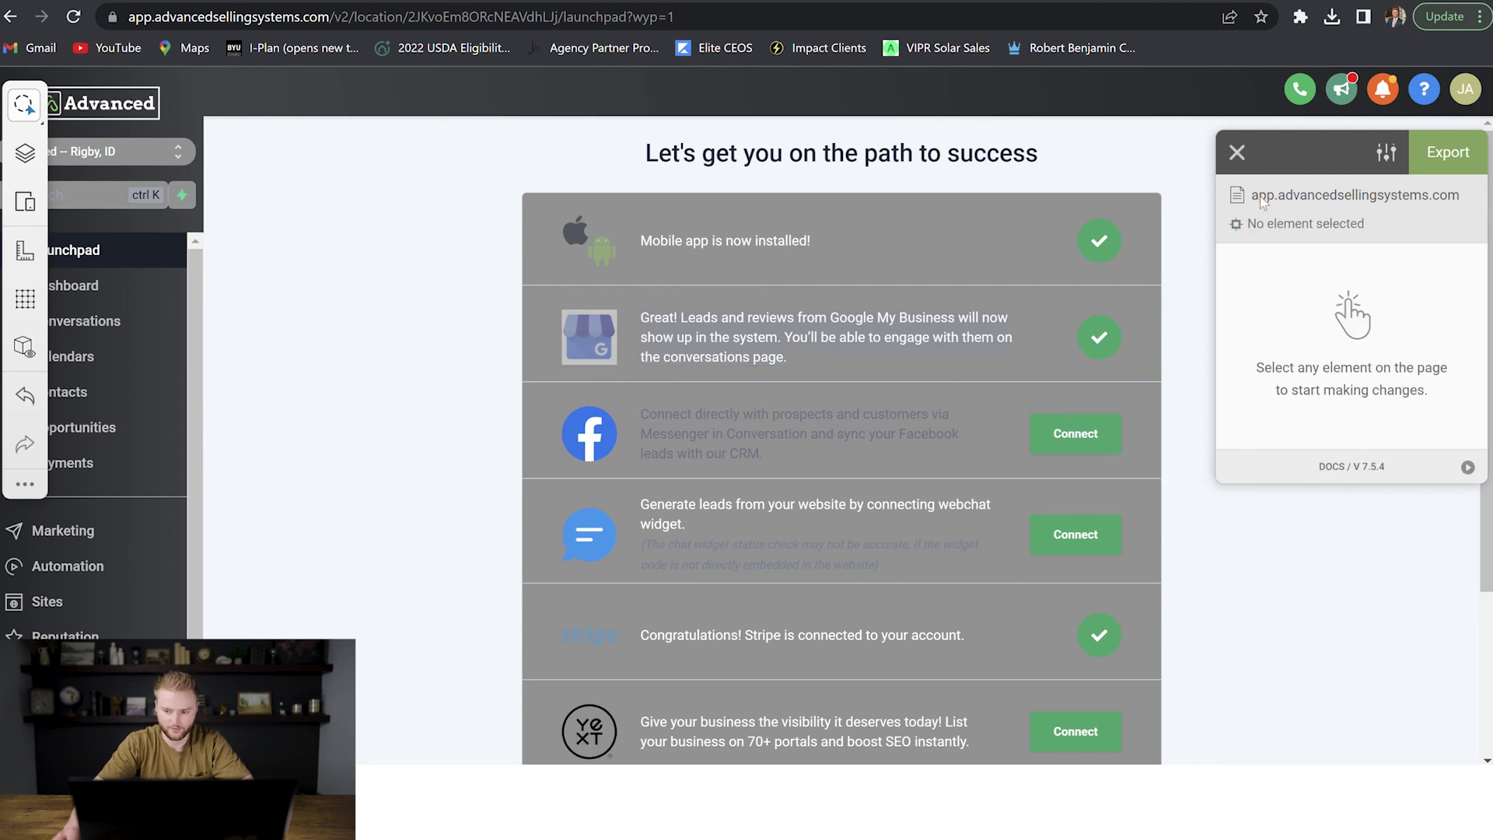
Set the text color of the Facebook Messenger row's description to white.
click(863, 416)
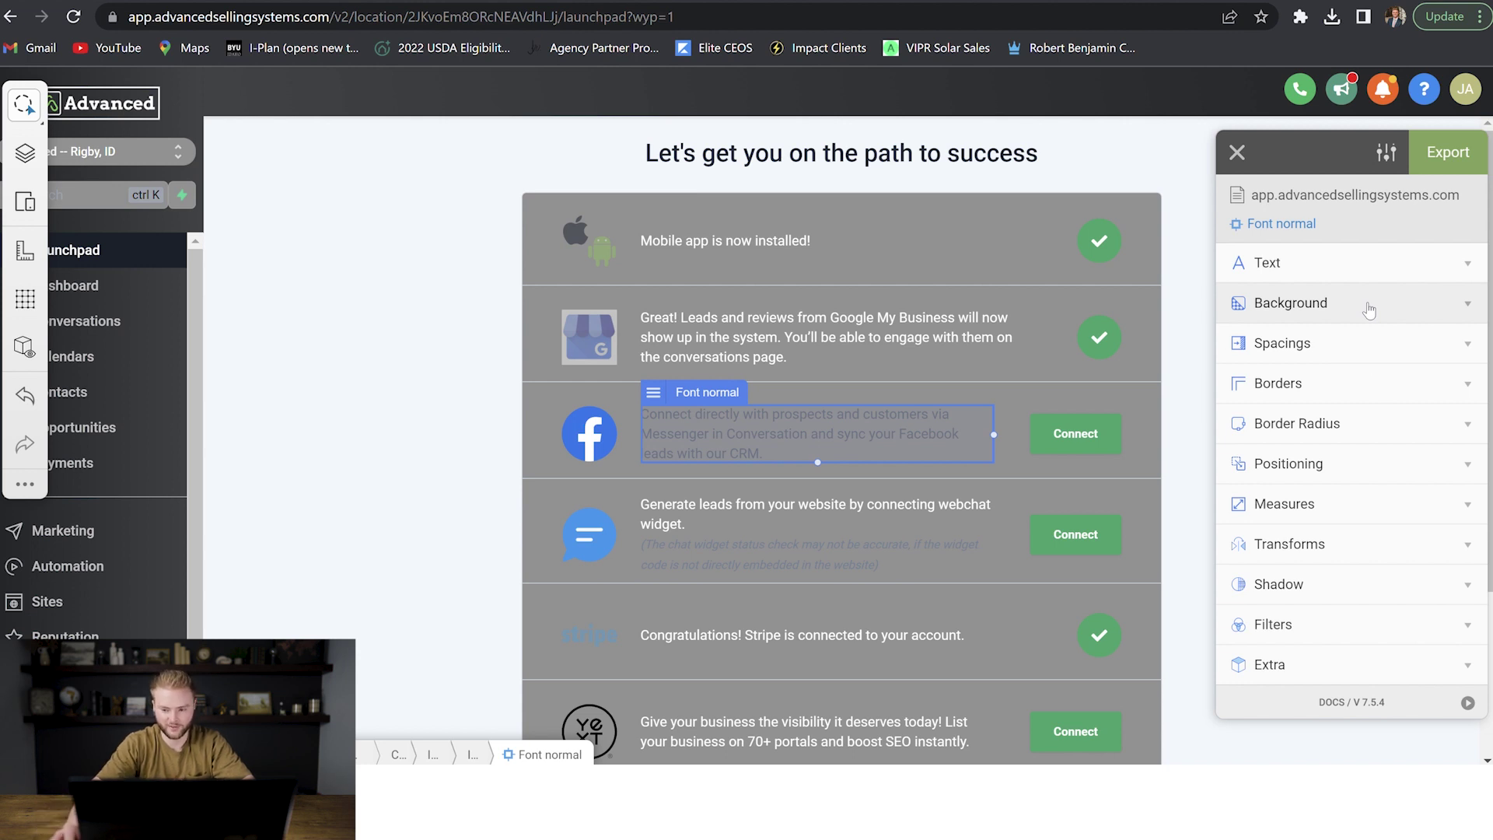
click(1311, 268)
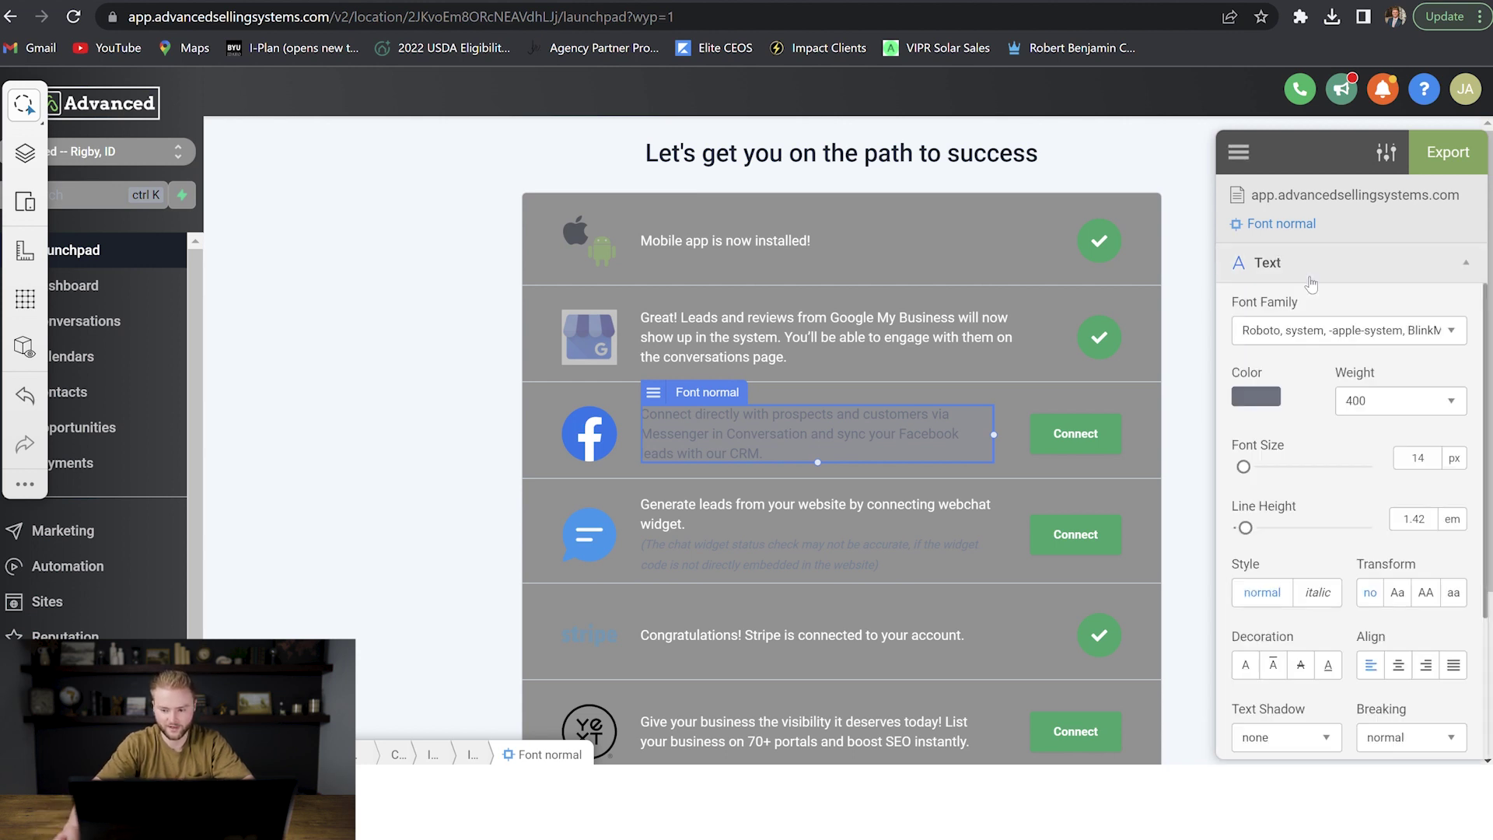
click(1266, 404)
drag(1236, 487, 1234, 423)
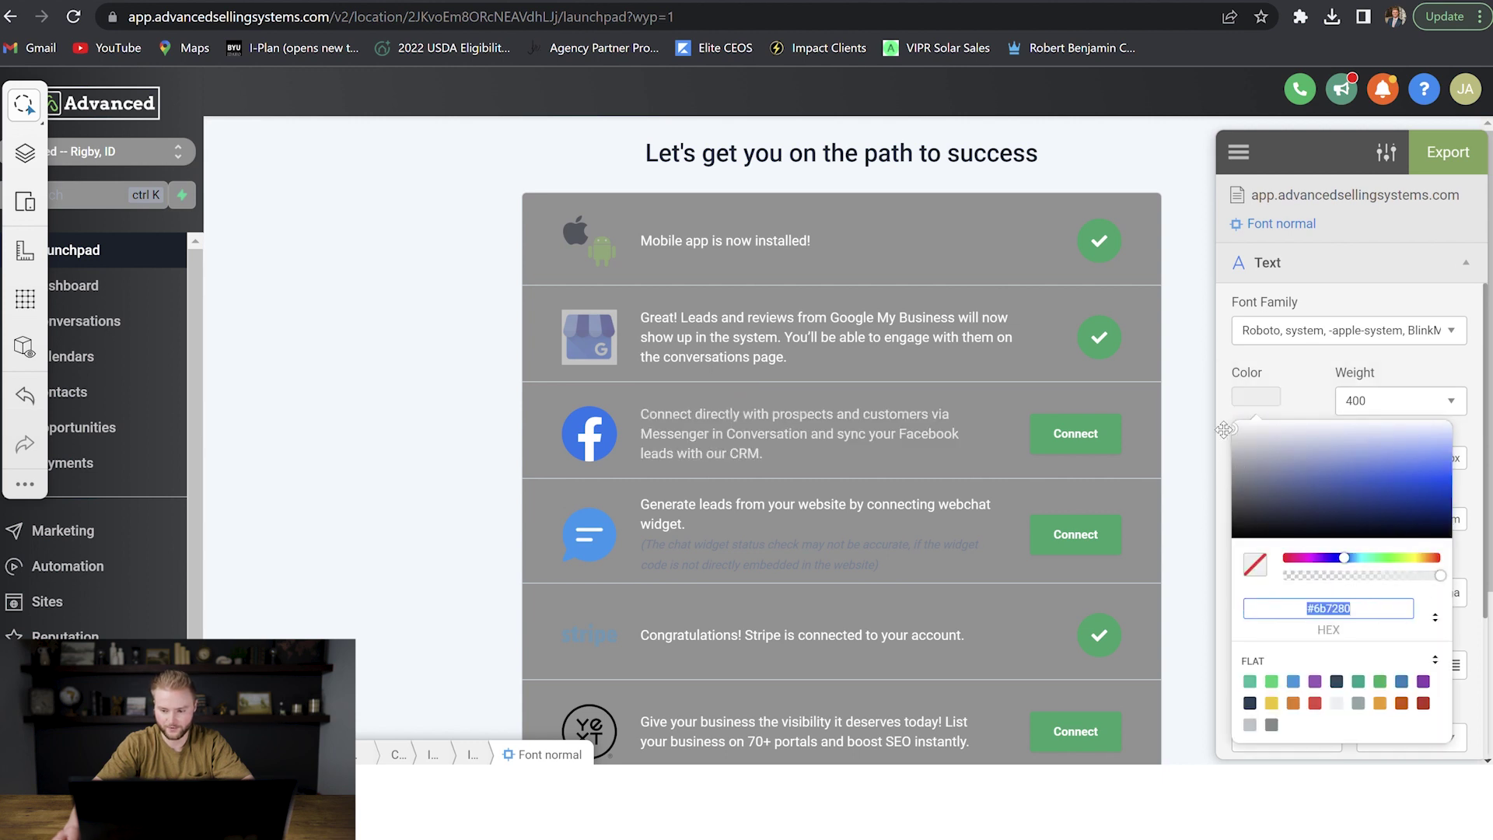
click(1313, 362)
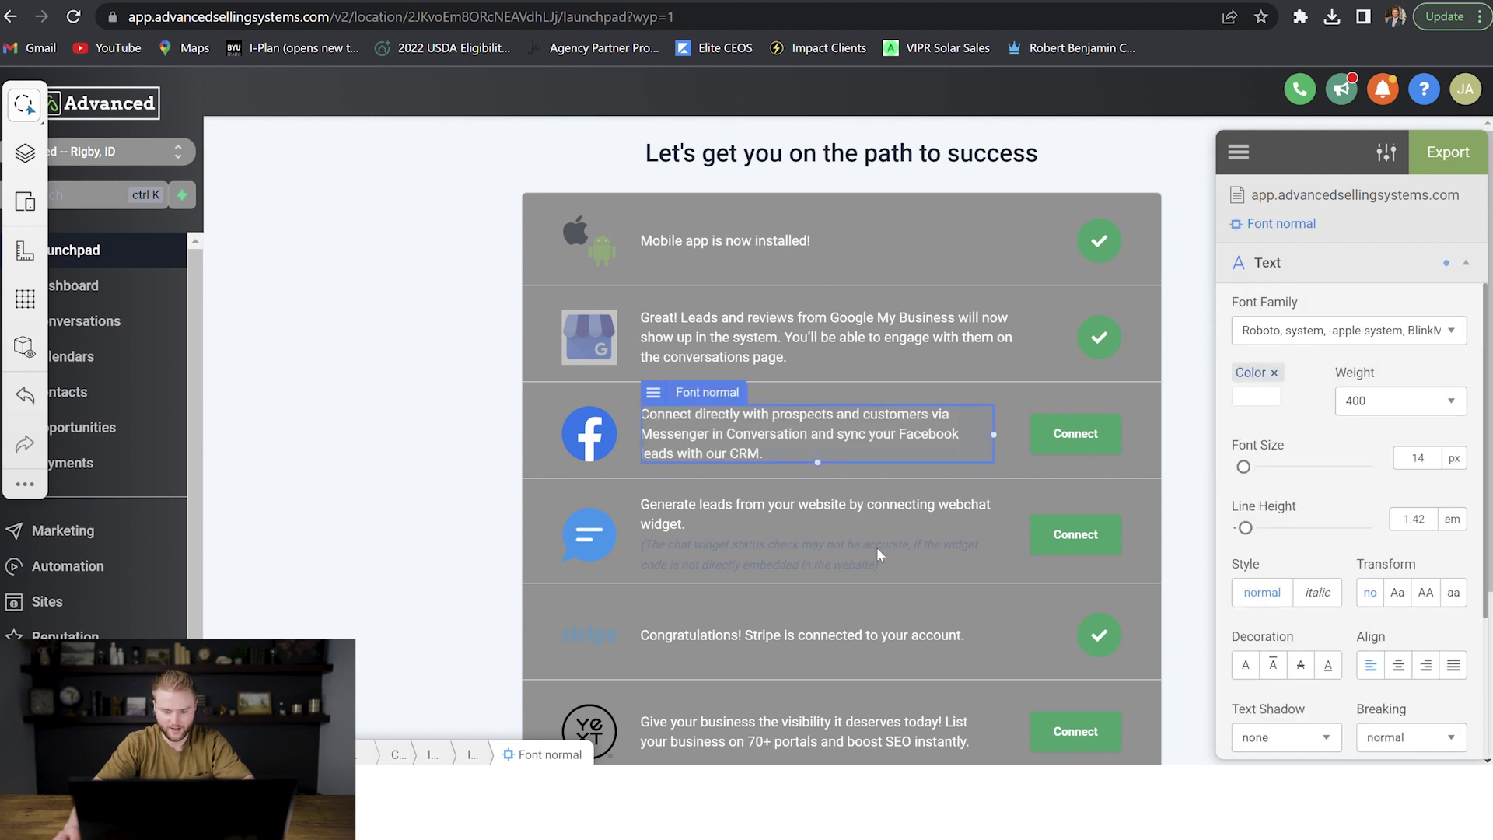
Set the background color of the row for adding team members to #919191.
scroll(968, 528, down, 3)
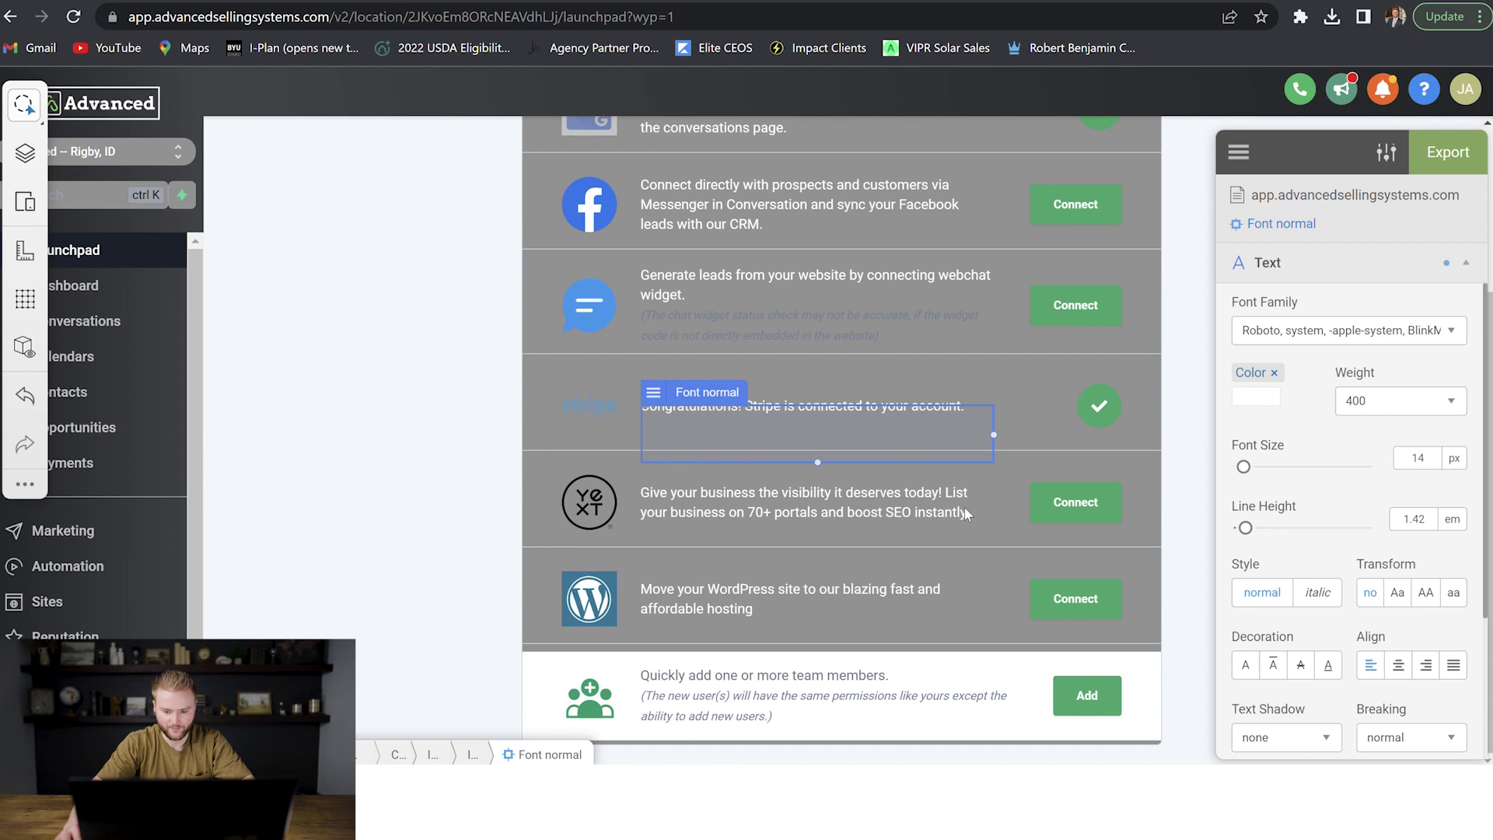
click(941, 729)
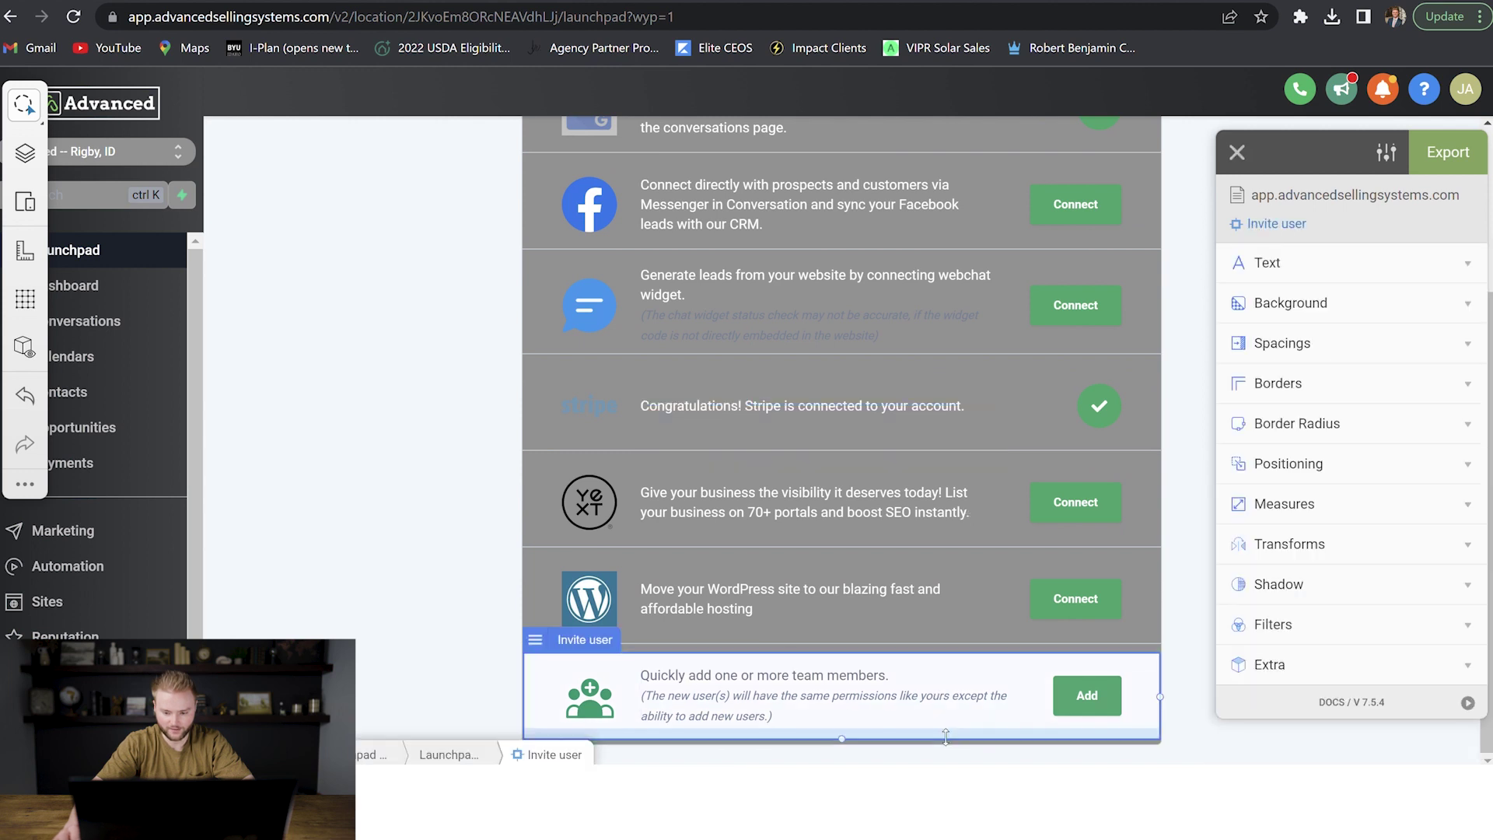
click(1385, 311)
click(1362, 343)
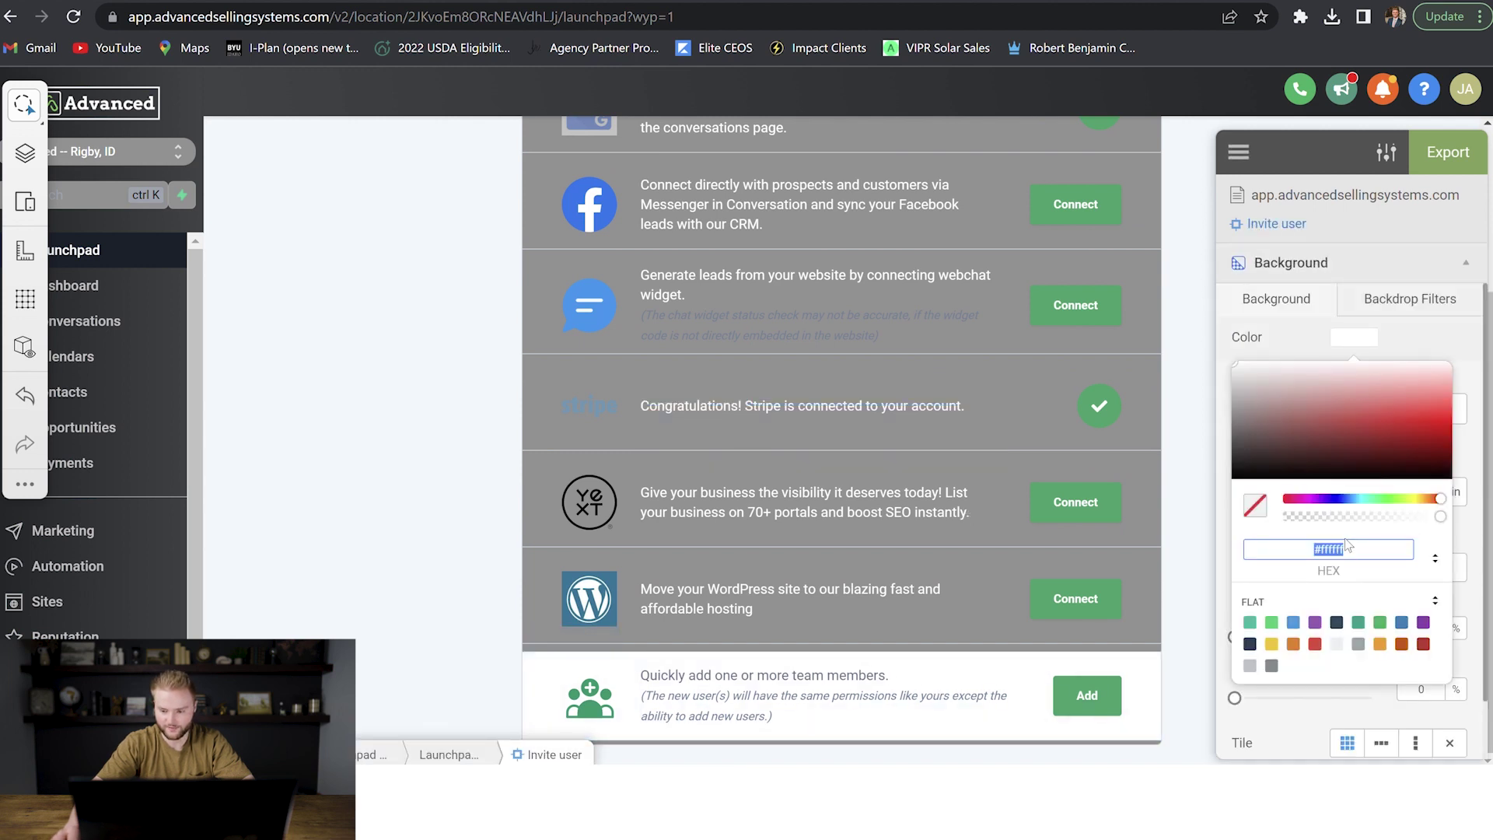
key(ctrl+v)
key(Return)
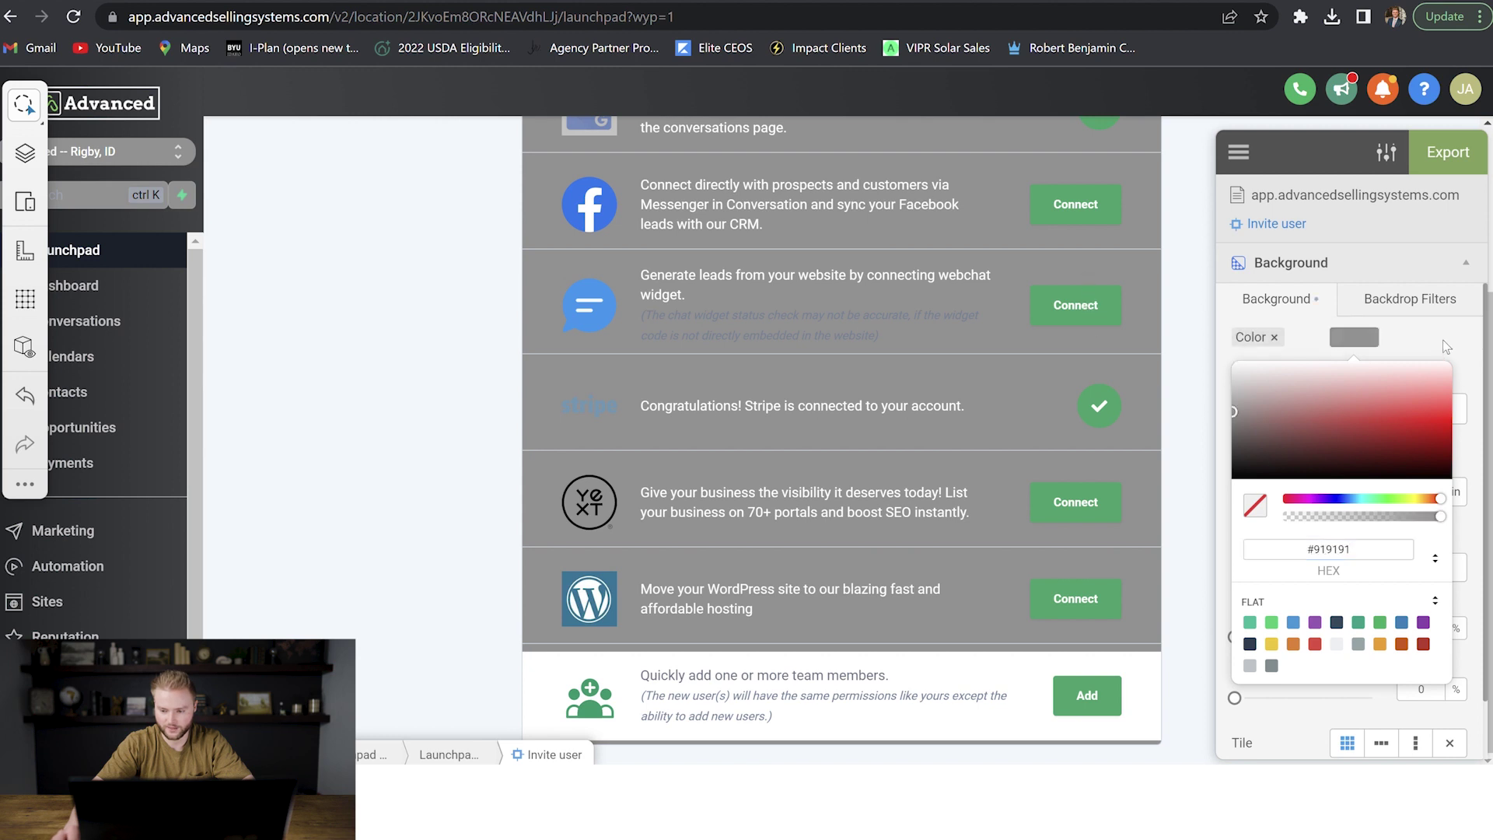
Set the text color of "Quickly add one or more team members." to #ffffff and deselect the text.
click(740, 676)
click(1334, 264)
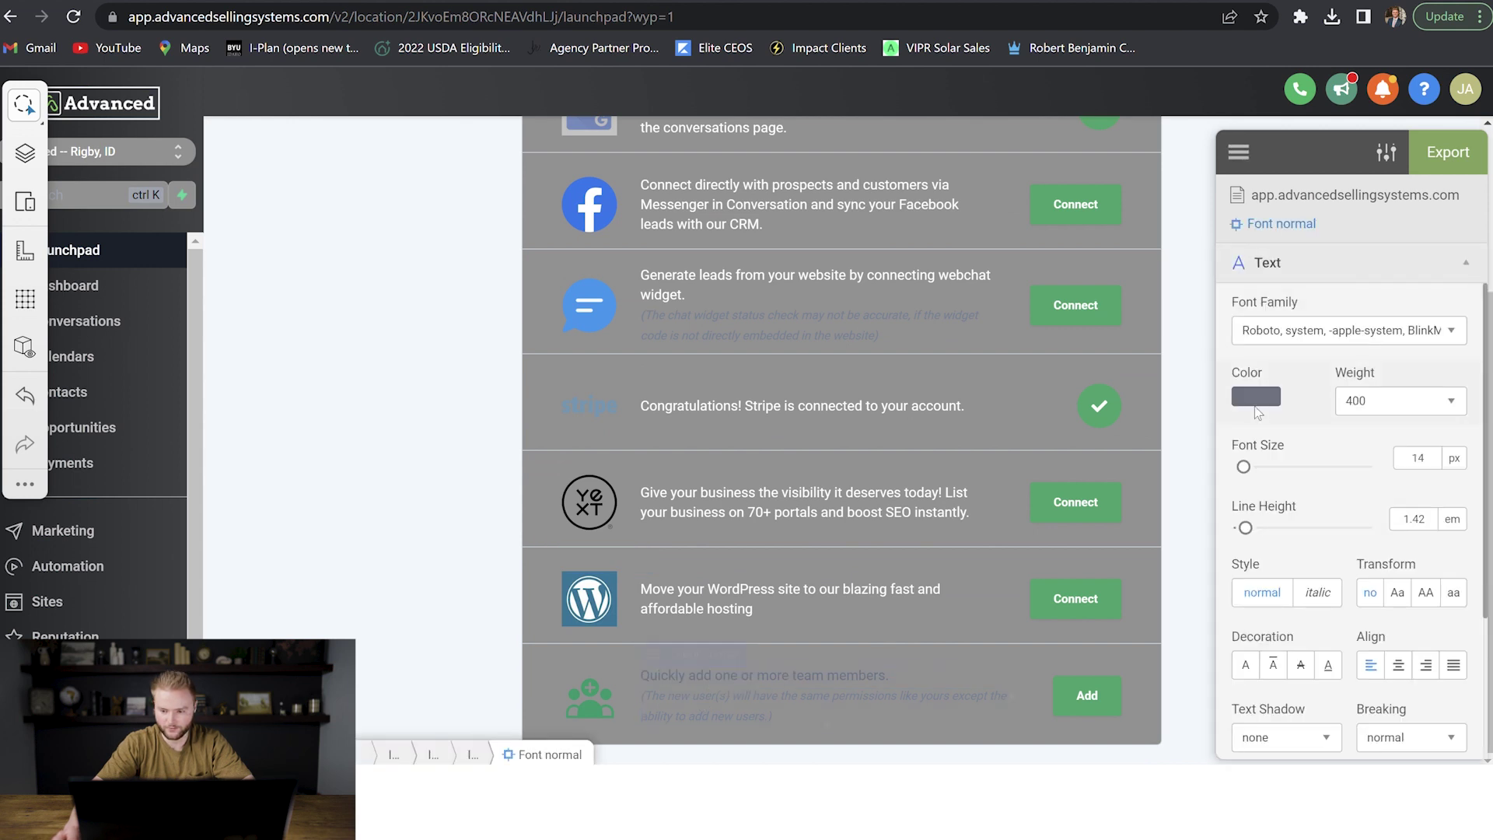
click(1259, 398)
drag(1237, 474, 1233, 422)
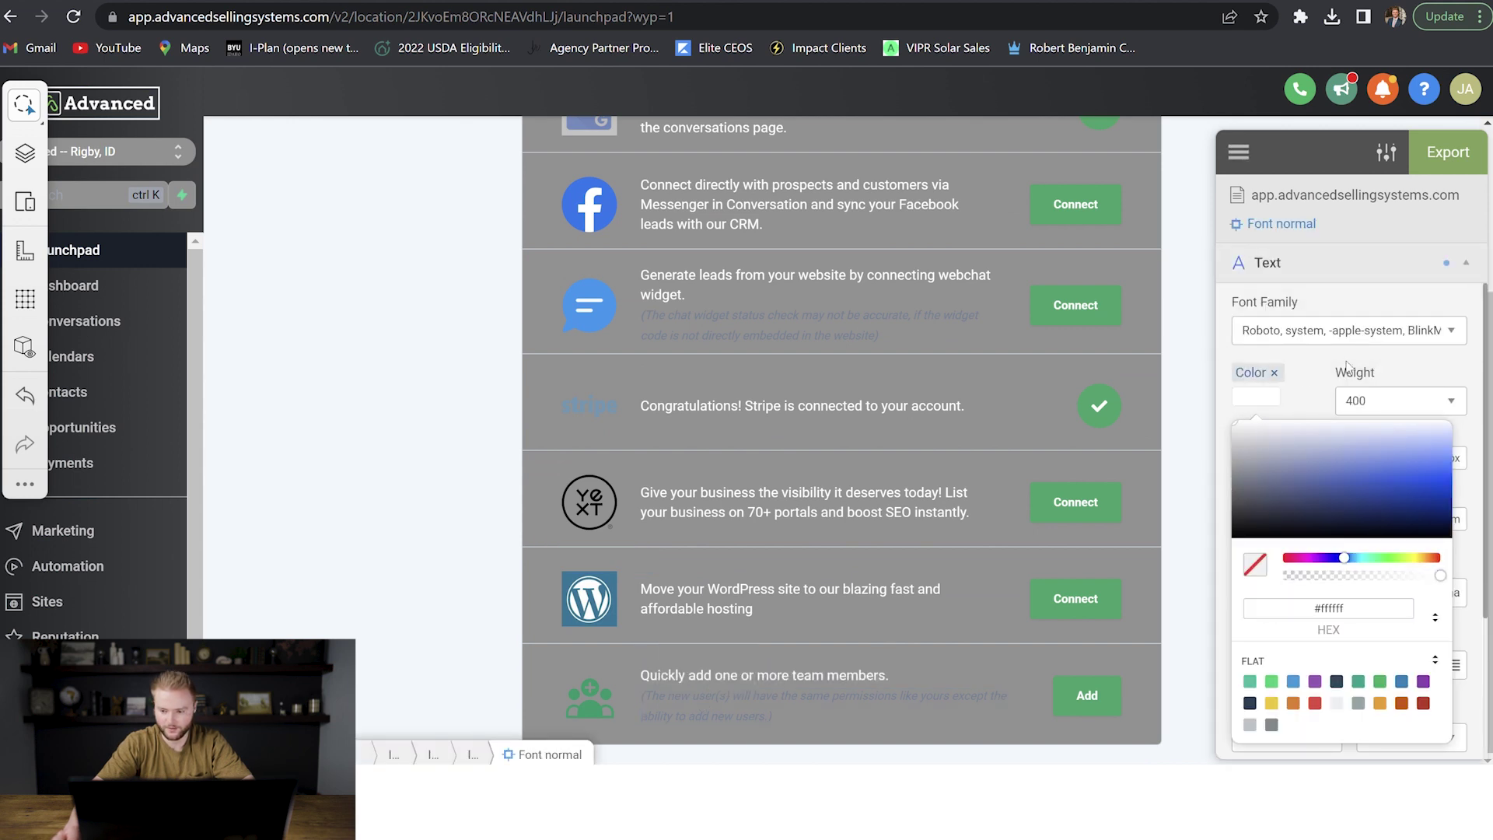
click(1351, 305)
scroll(1122, 401, up, 3)
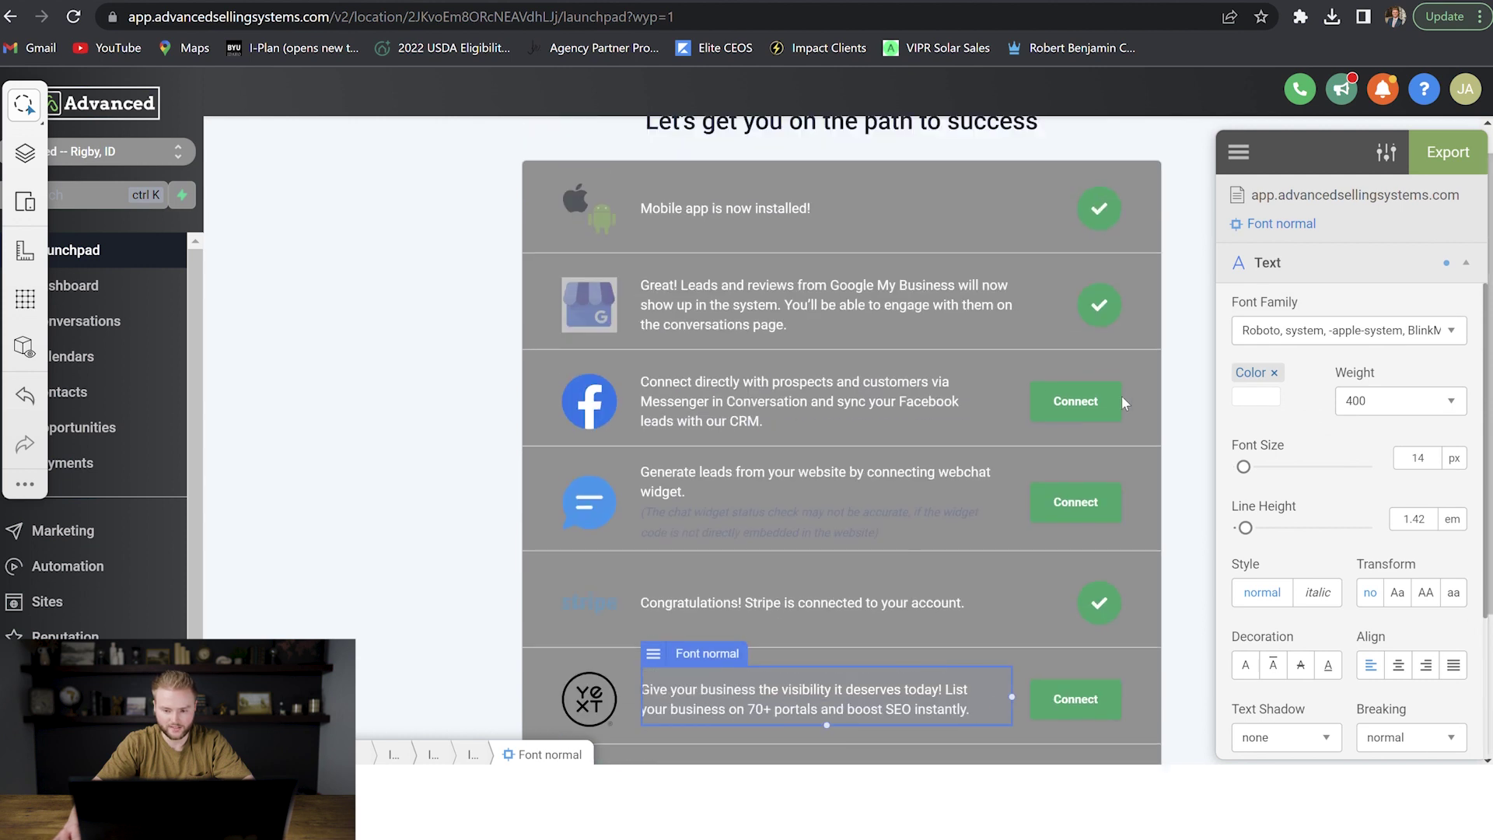
key(Escape)
scroll(958, 436, up, 1)
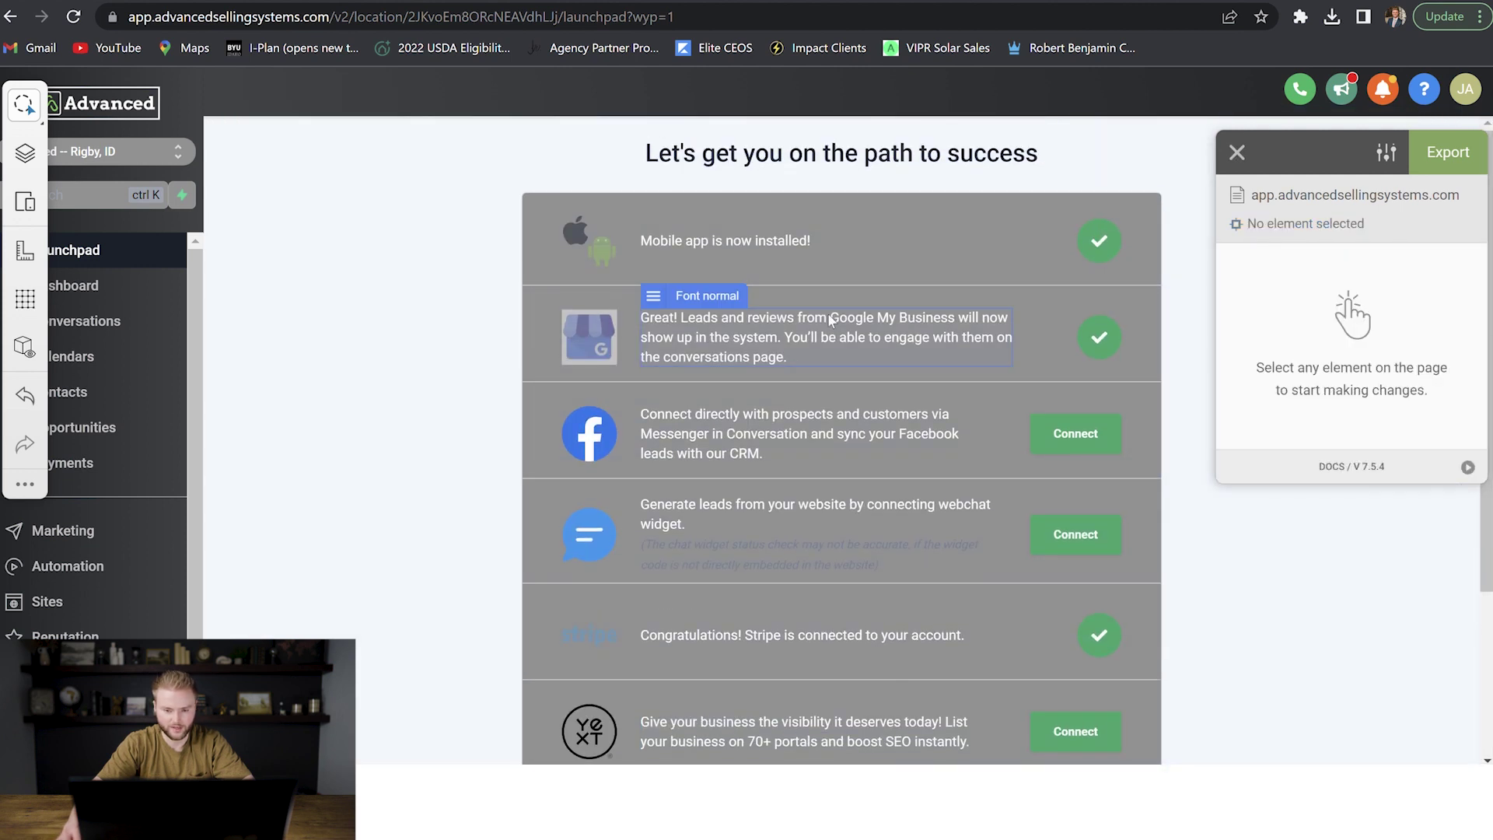
click(844, 161)
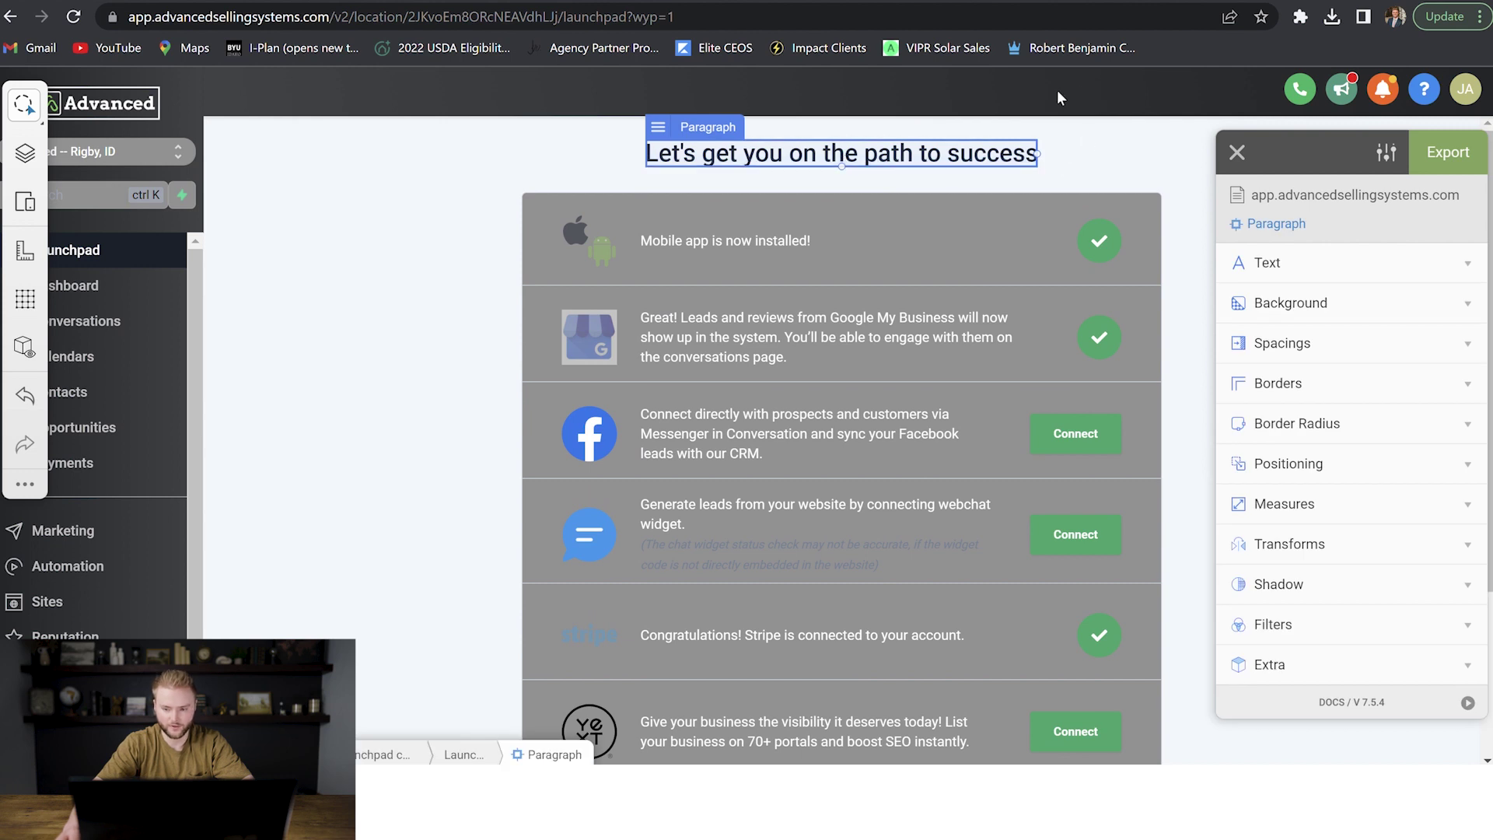
key(Escape)
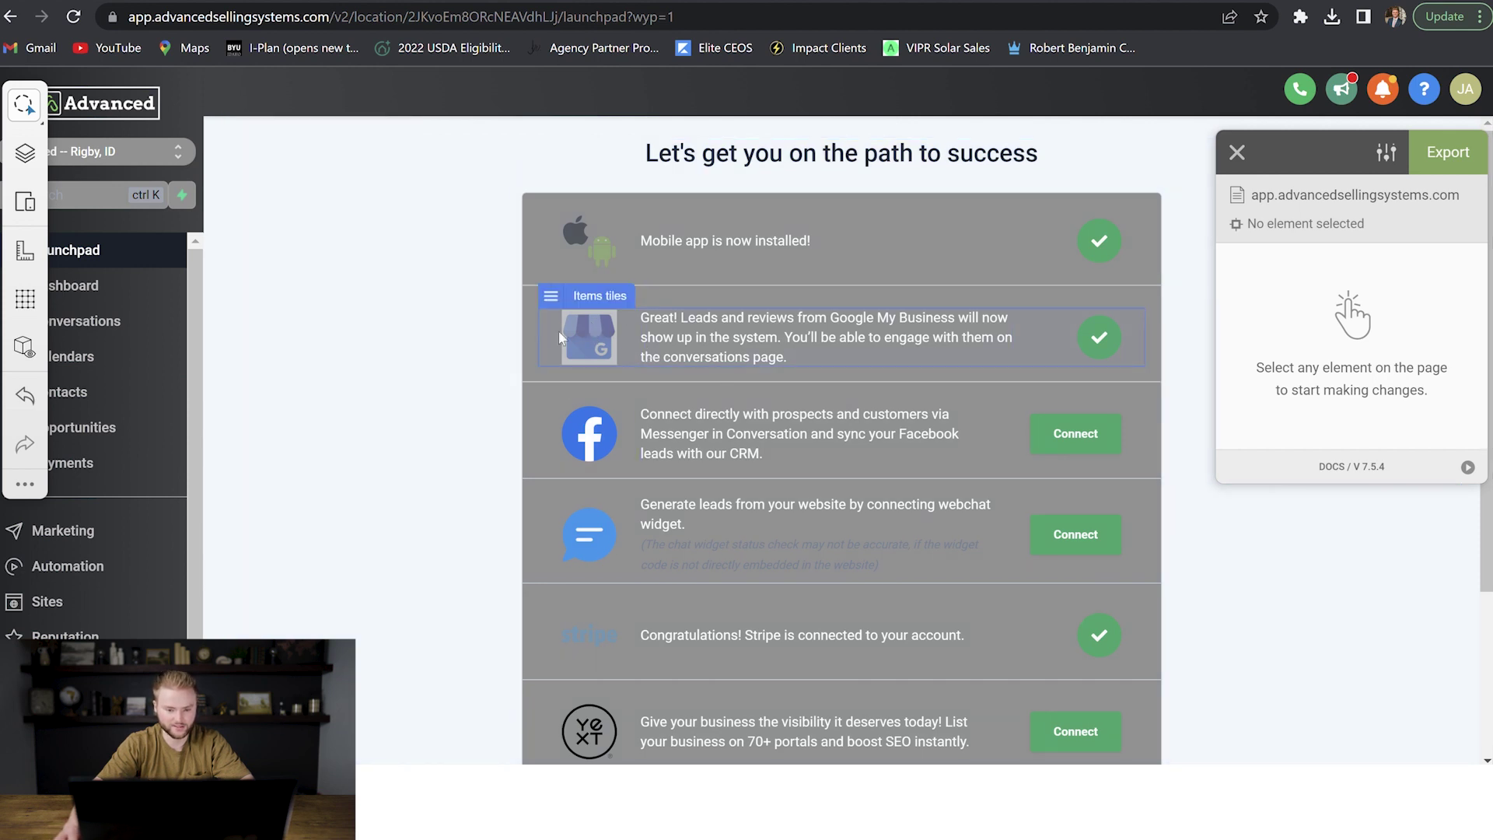
Examine the Google My Business row's parent and child elements, inspect its integration icon's CSS selector, and deselect the icon.
click(587, 333)
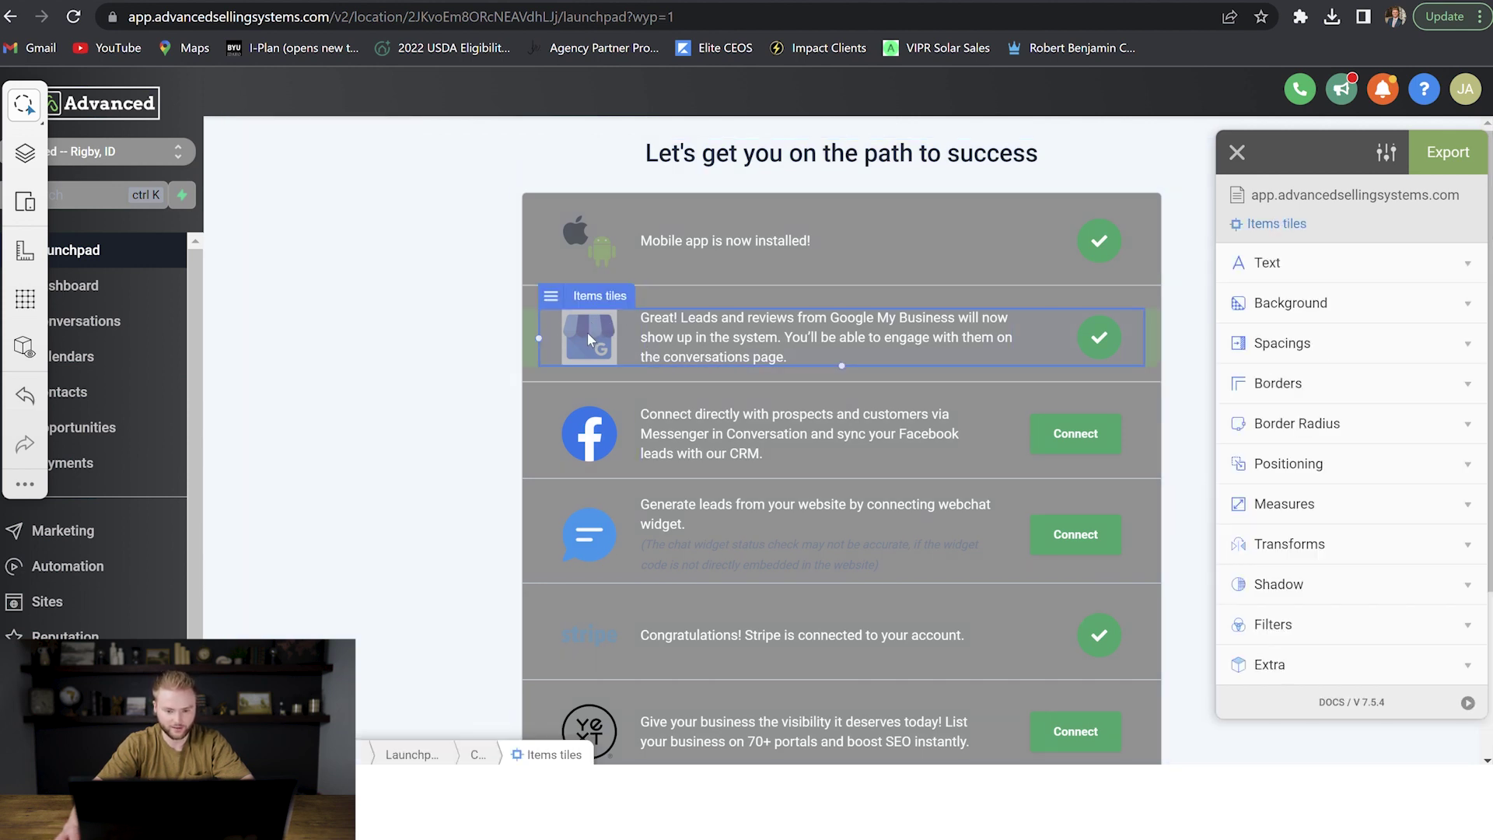
click(554, 297)
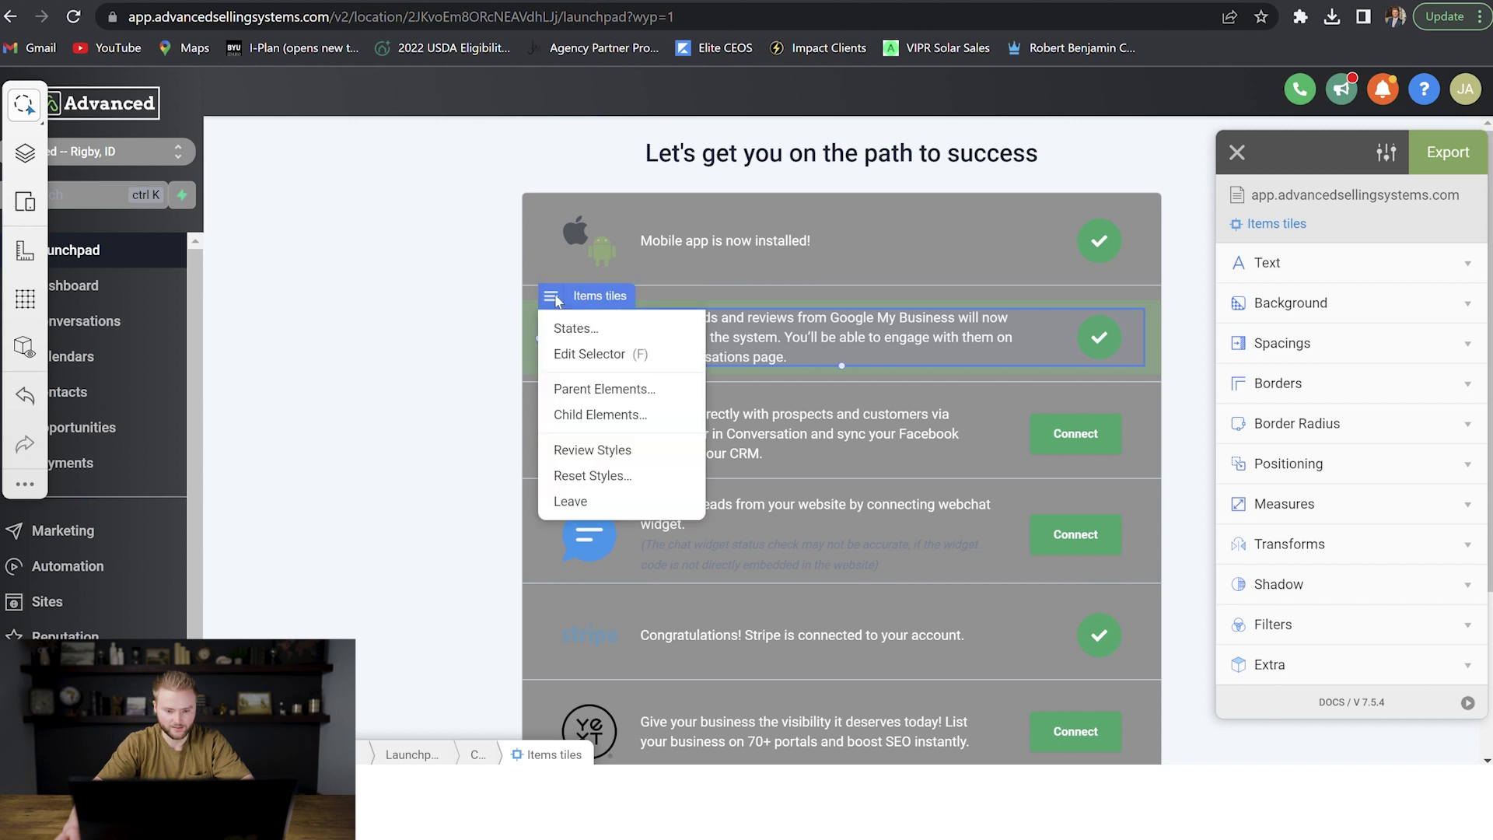
mouse_move(605, 384)
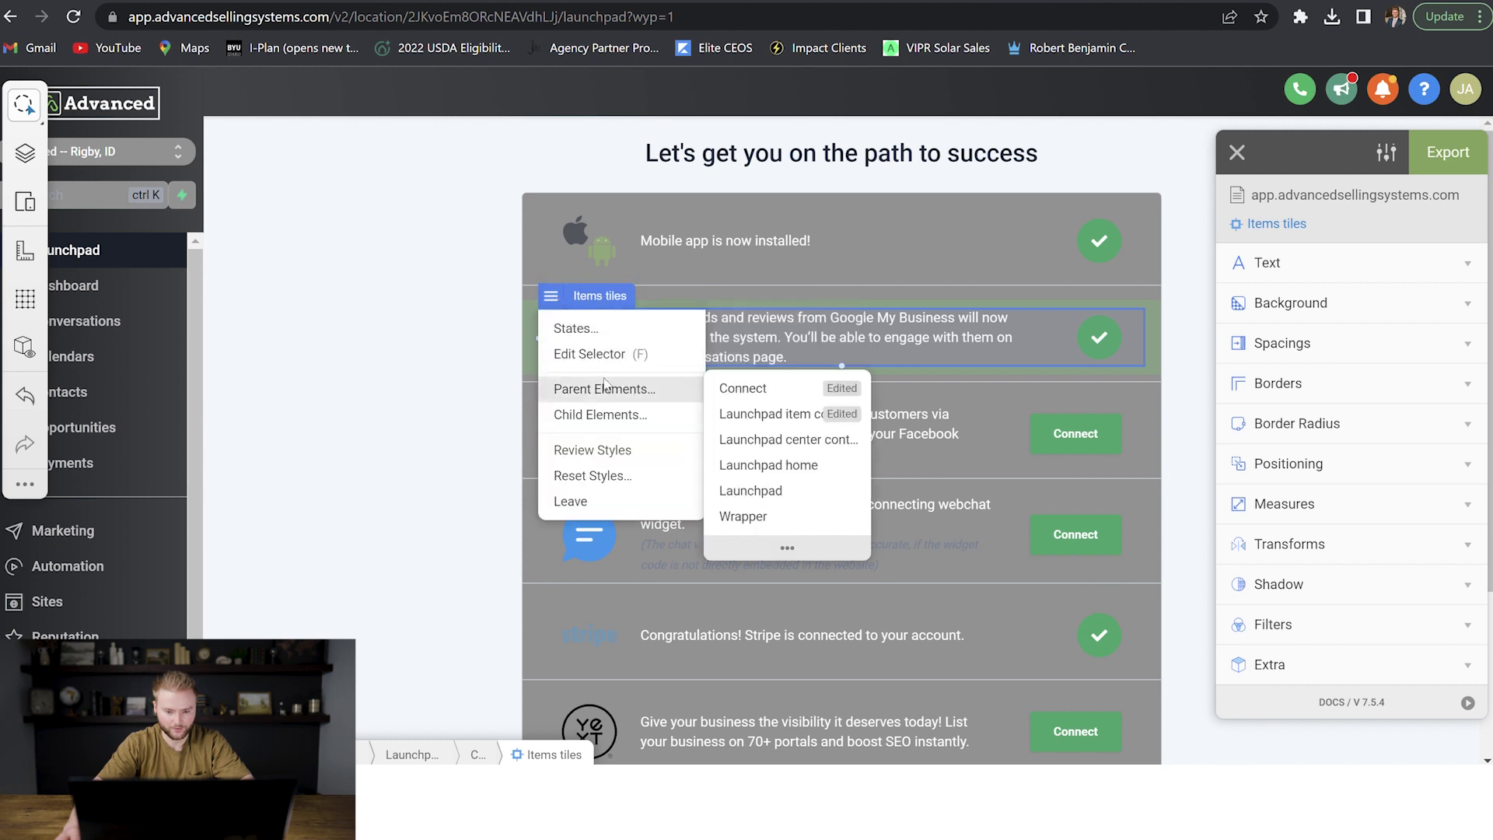
mouse_move(610, 413)
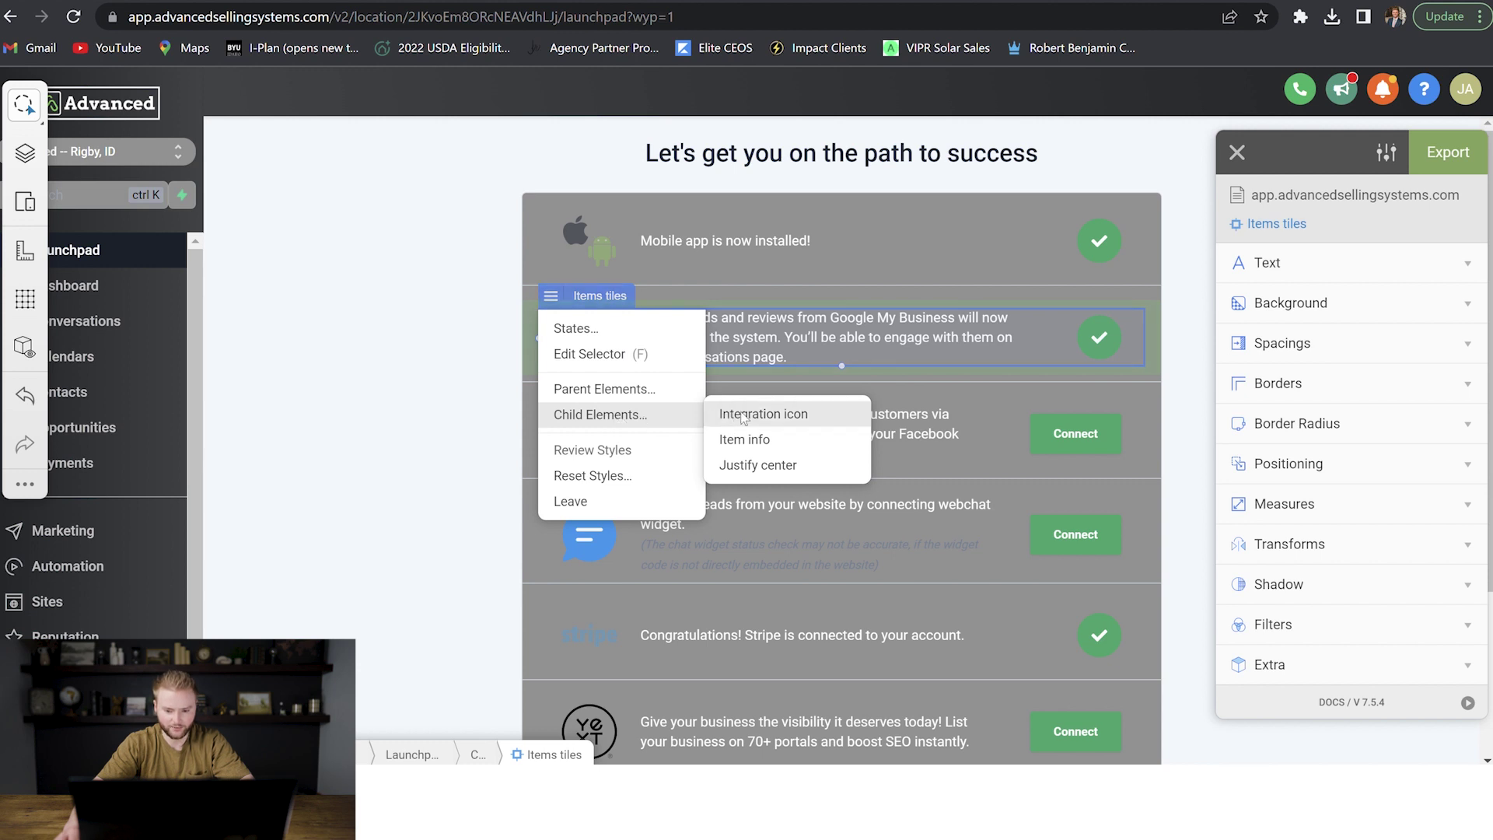
click(778, 416)
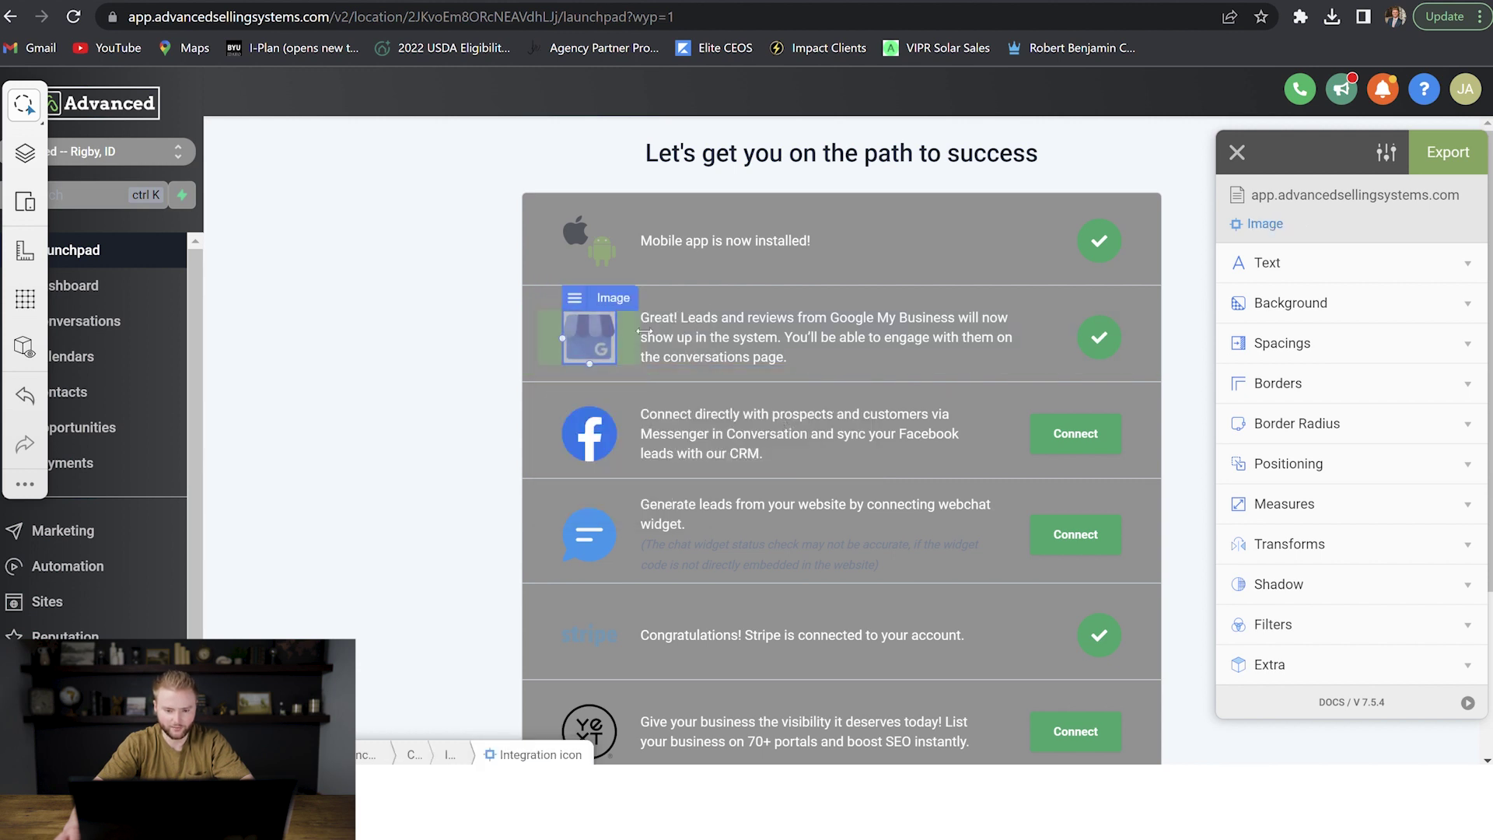
click(614, 298)
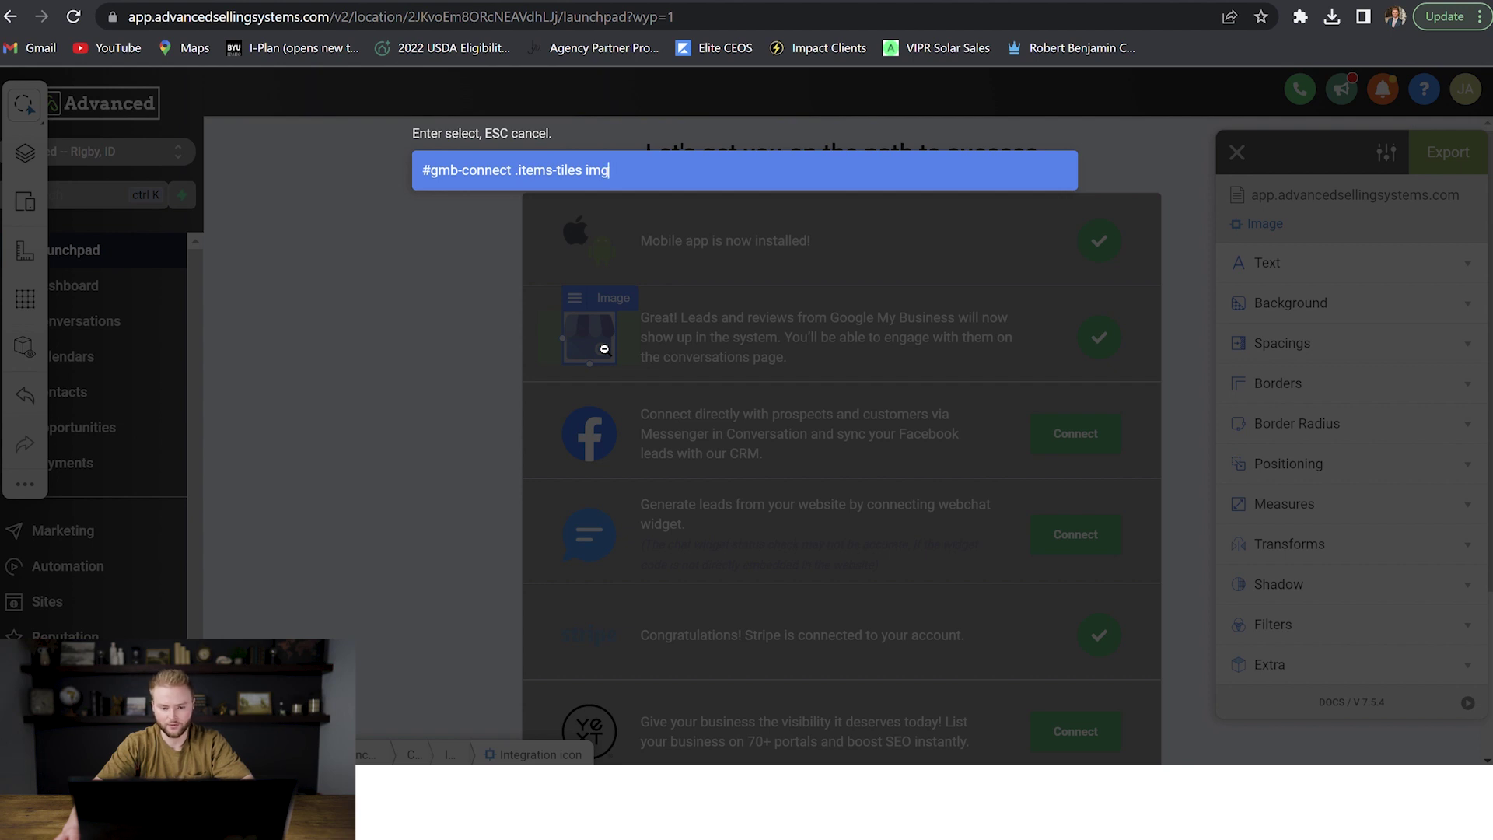
key(Escape)
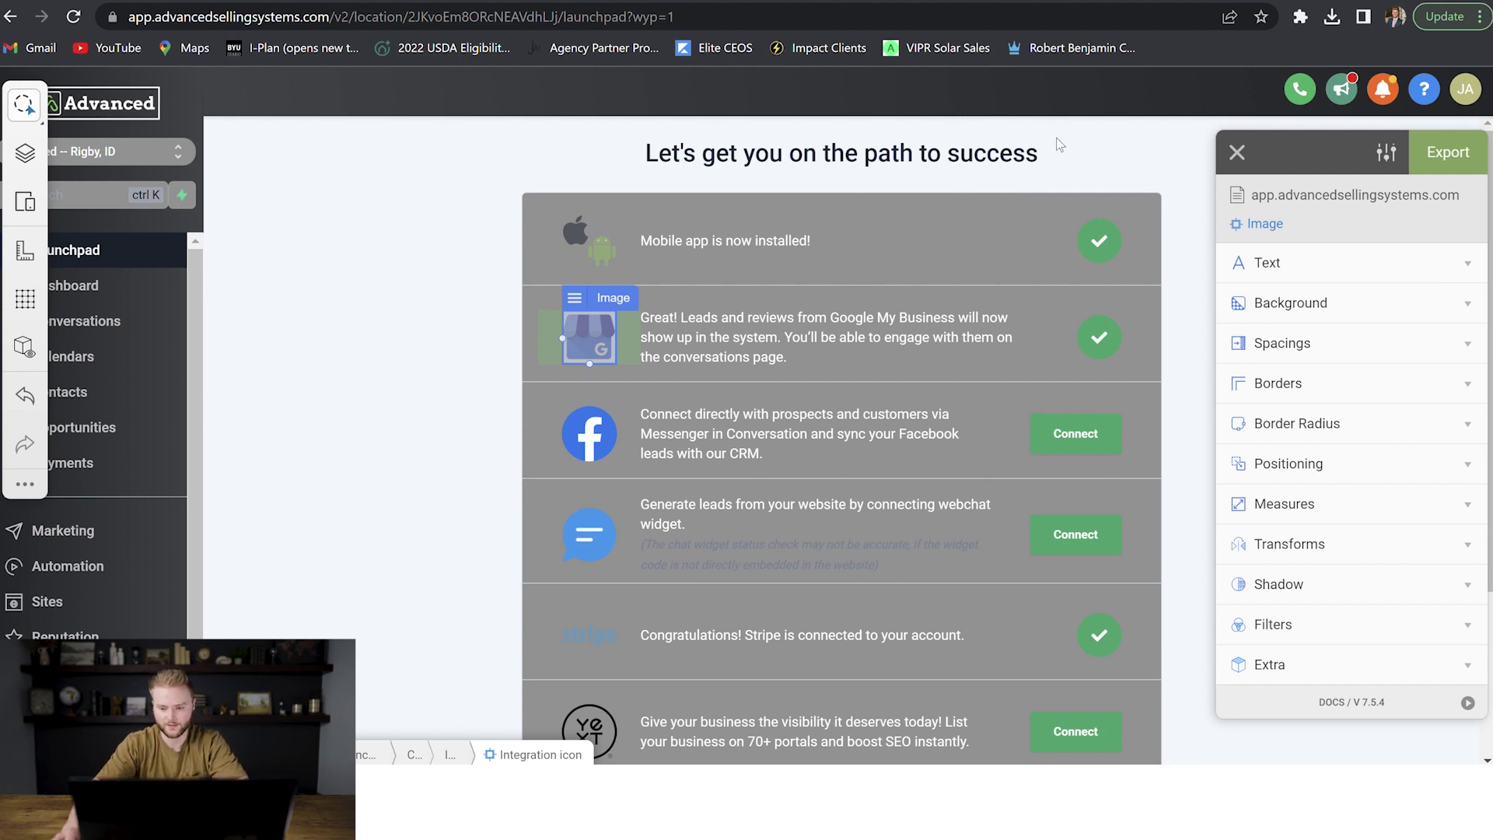
key(Escape)
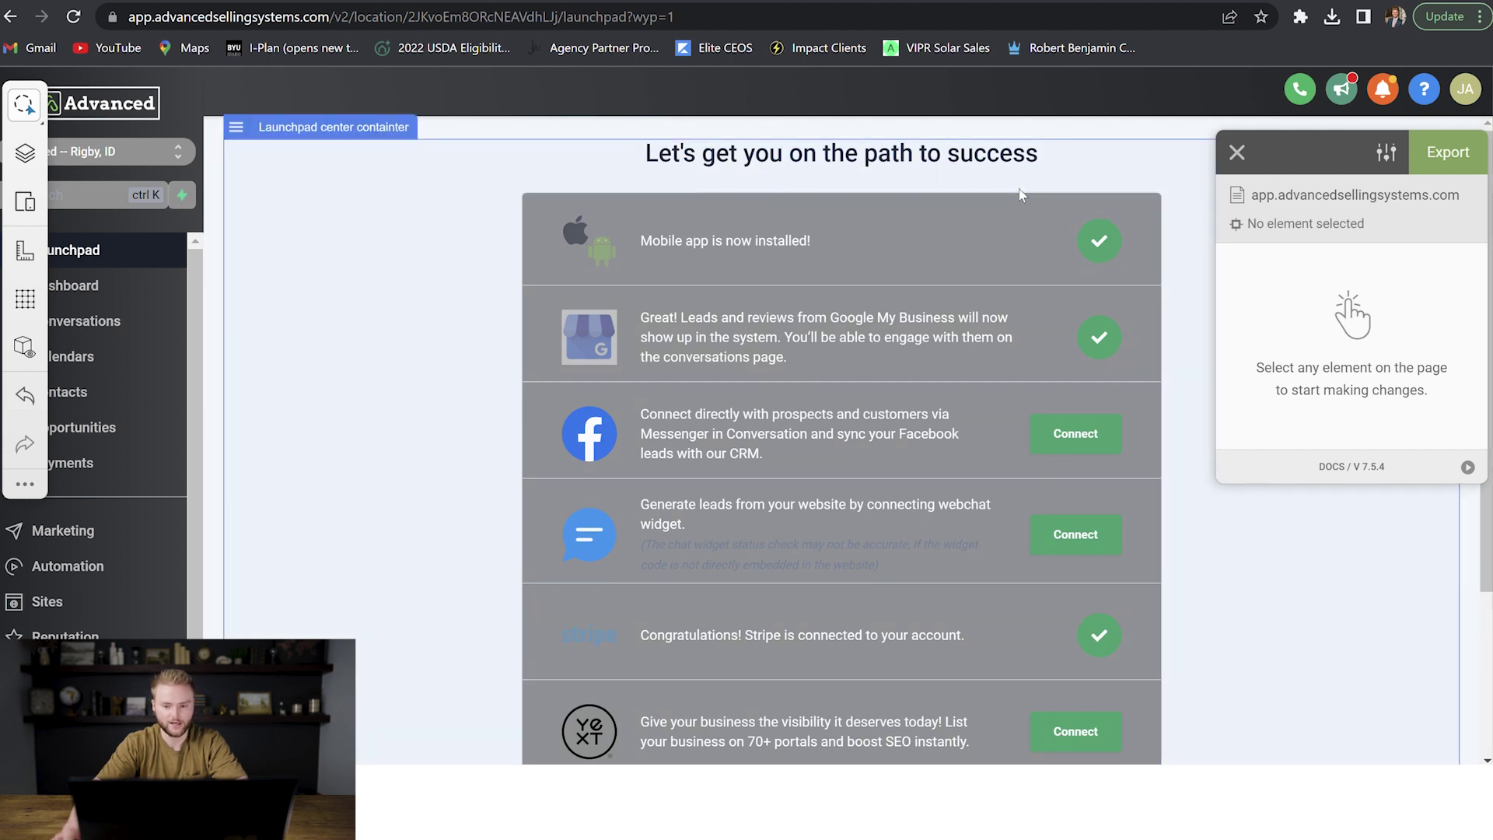
Stretch the page's header container downward to a minimum height of about 56 px.
click(941, 89)
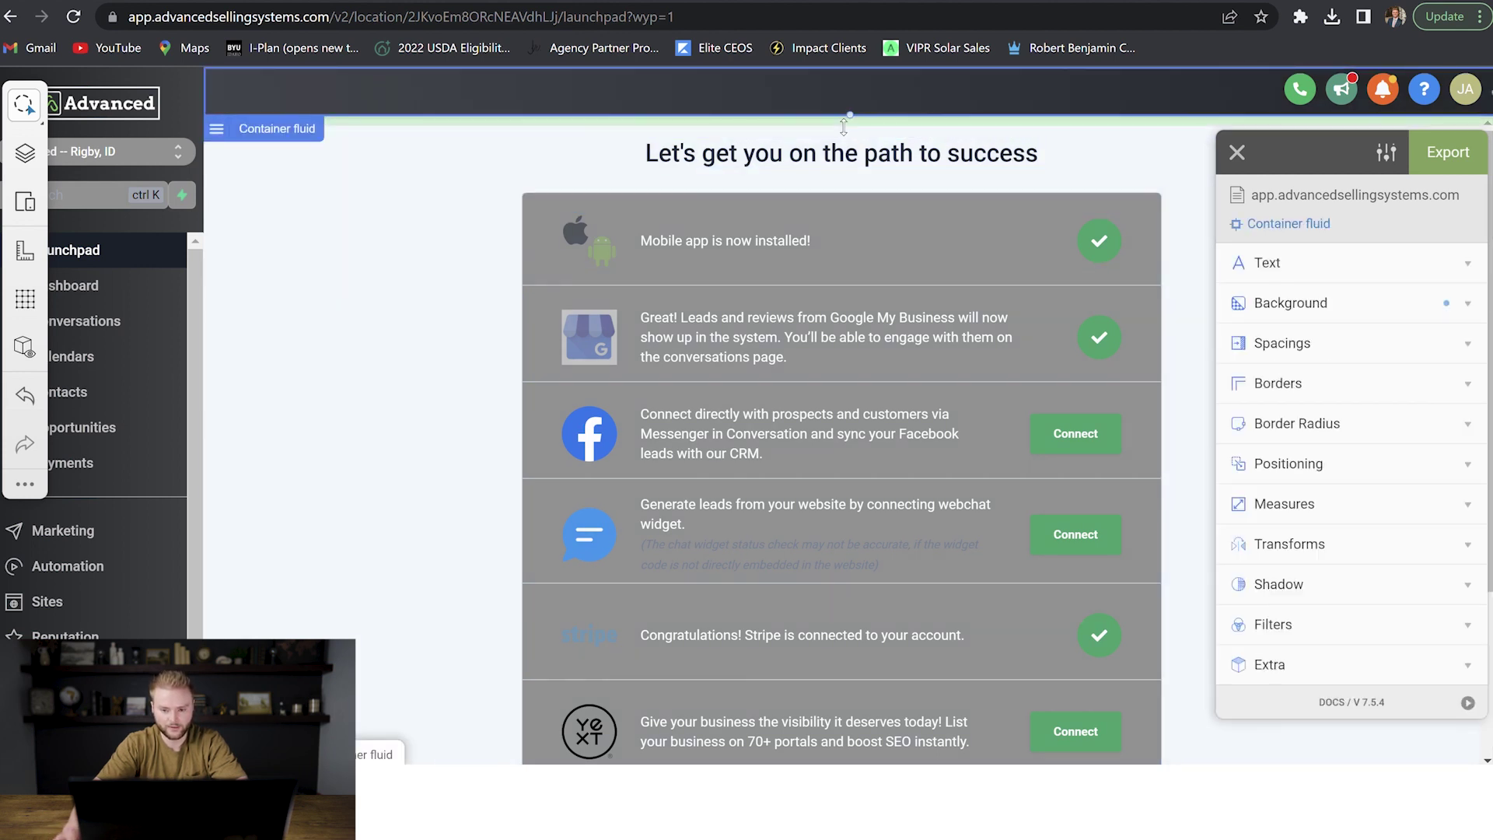
drag(854, 121, 853, 119)
drag(853, 115, 853, 129)
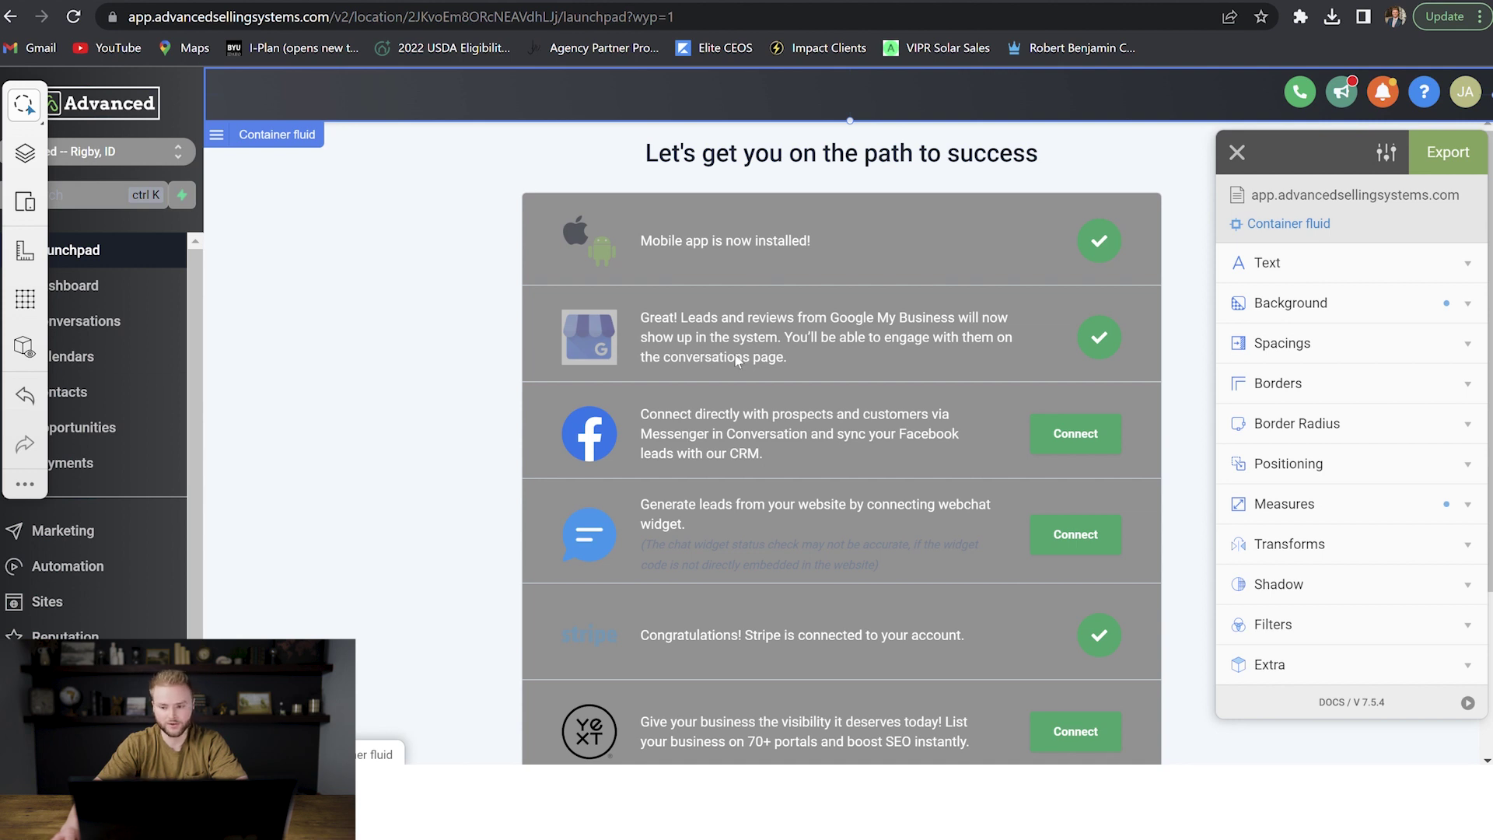
Export the CSS code, copy all of its rules, and exit the visual editor.
click(1455, 156)
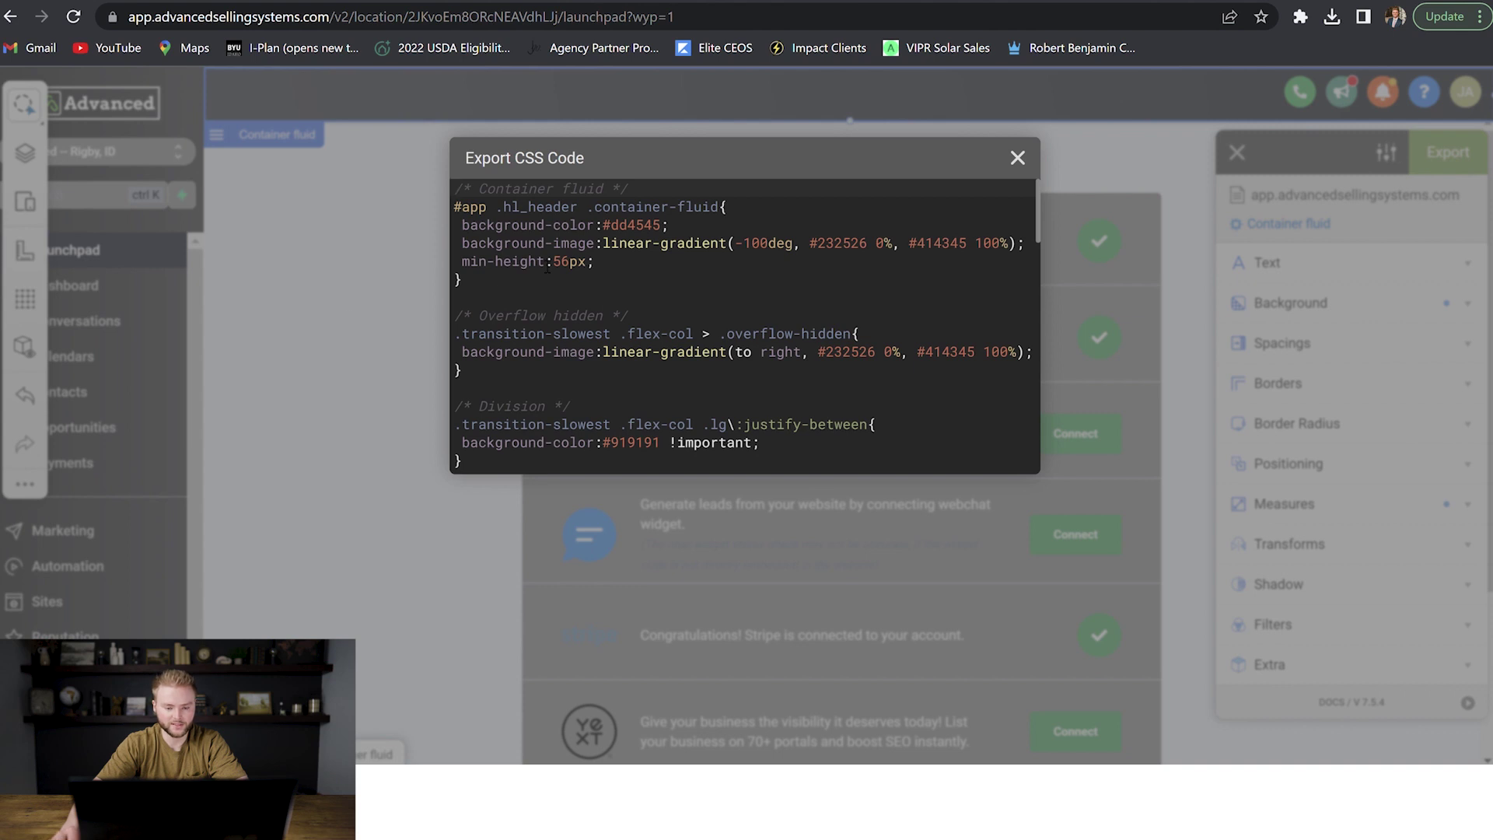
scroll(548, 267, down, 15)
scroll(595, 365, up, 15)
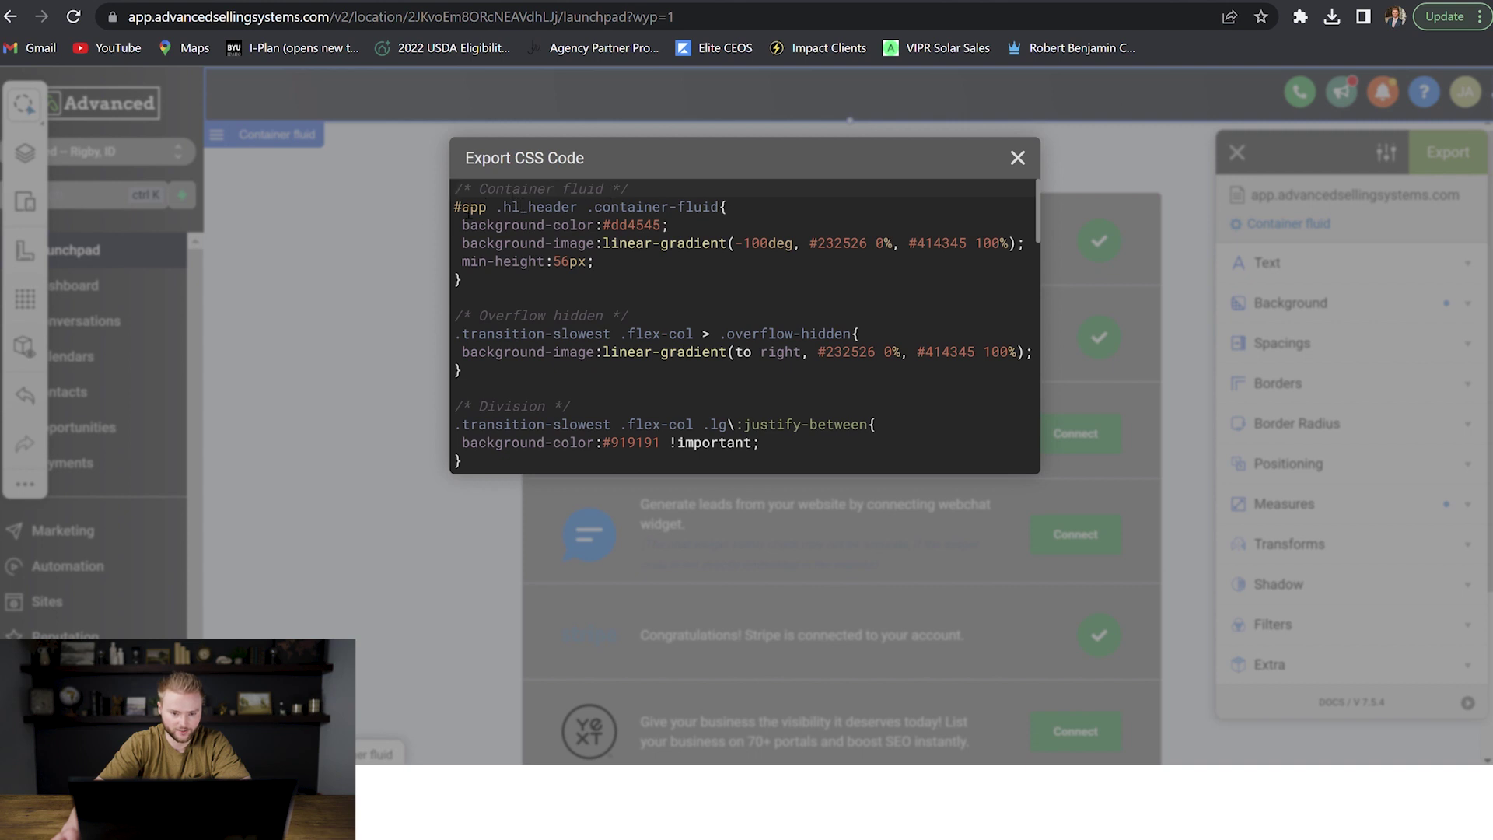
drag(455, 207, 486, 433)
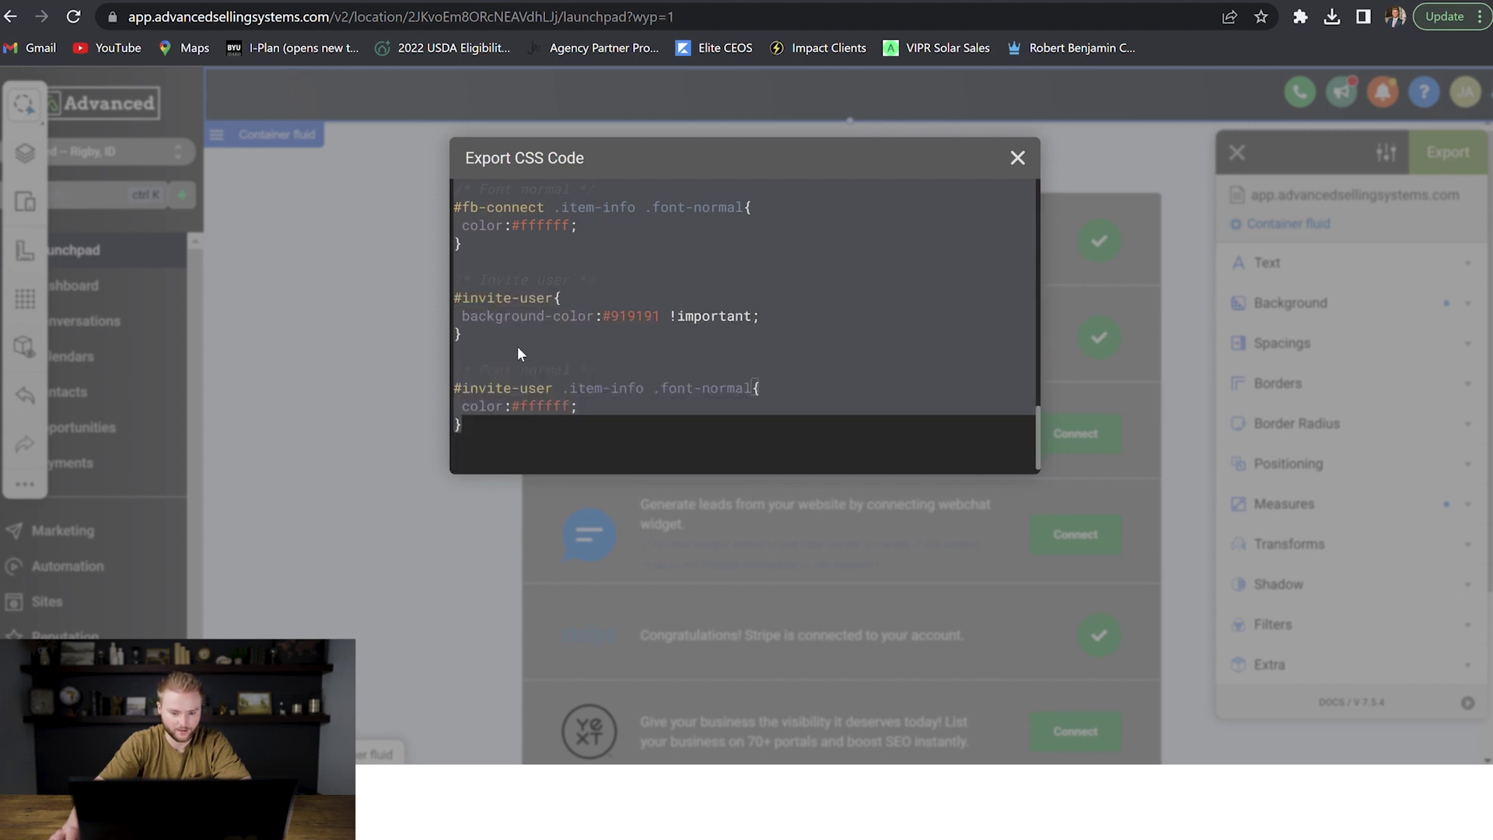
click(1017, 159)
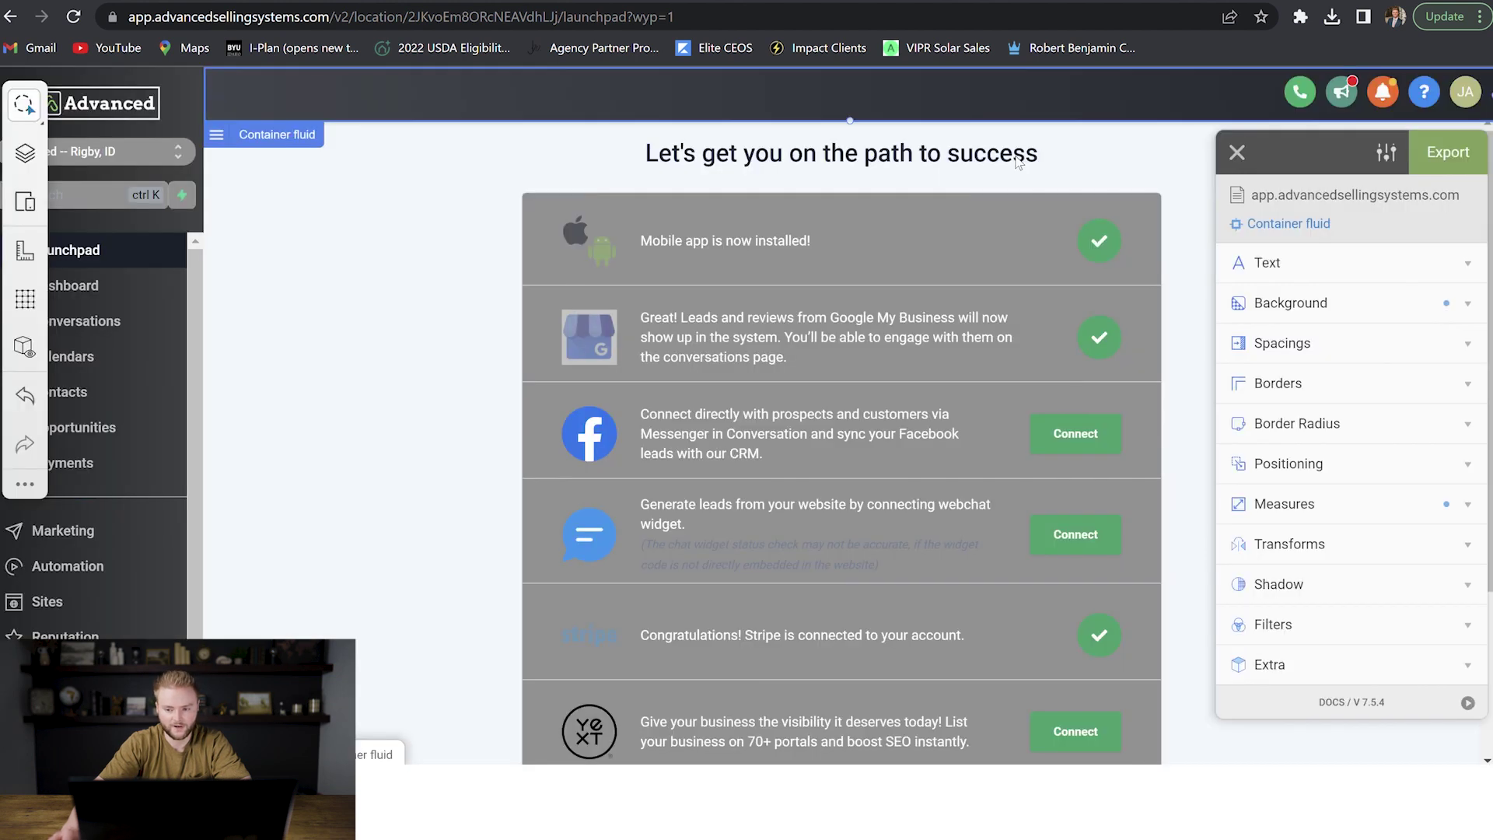
click(1239, 158)
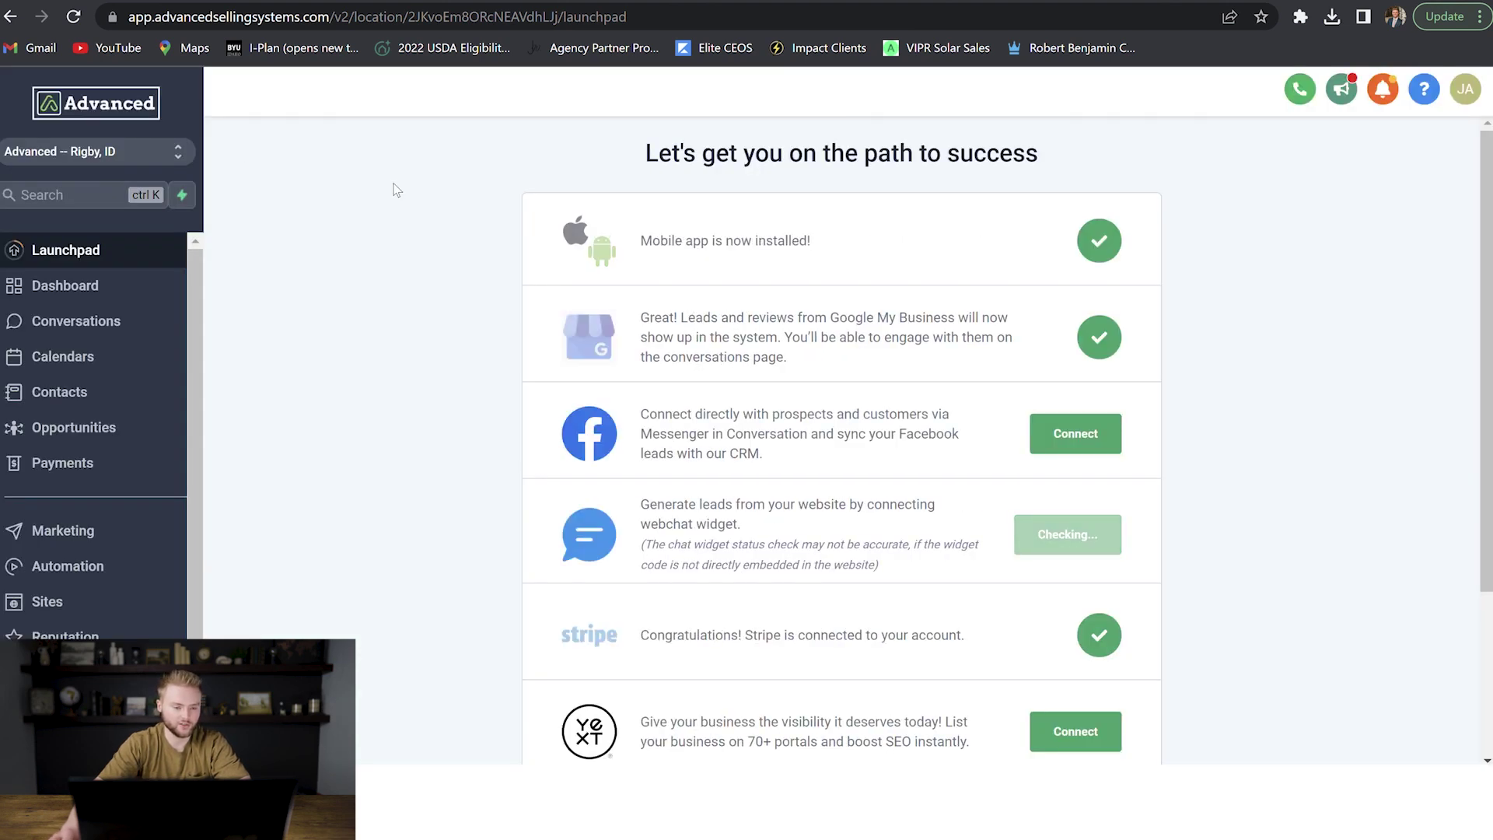
Switch from the sub-account to the agency view and open the company settings.
click(52, 158)
click(301, 218)
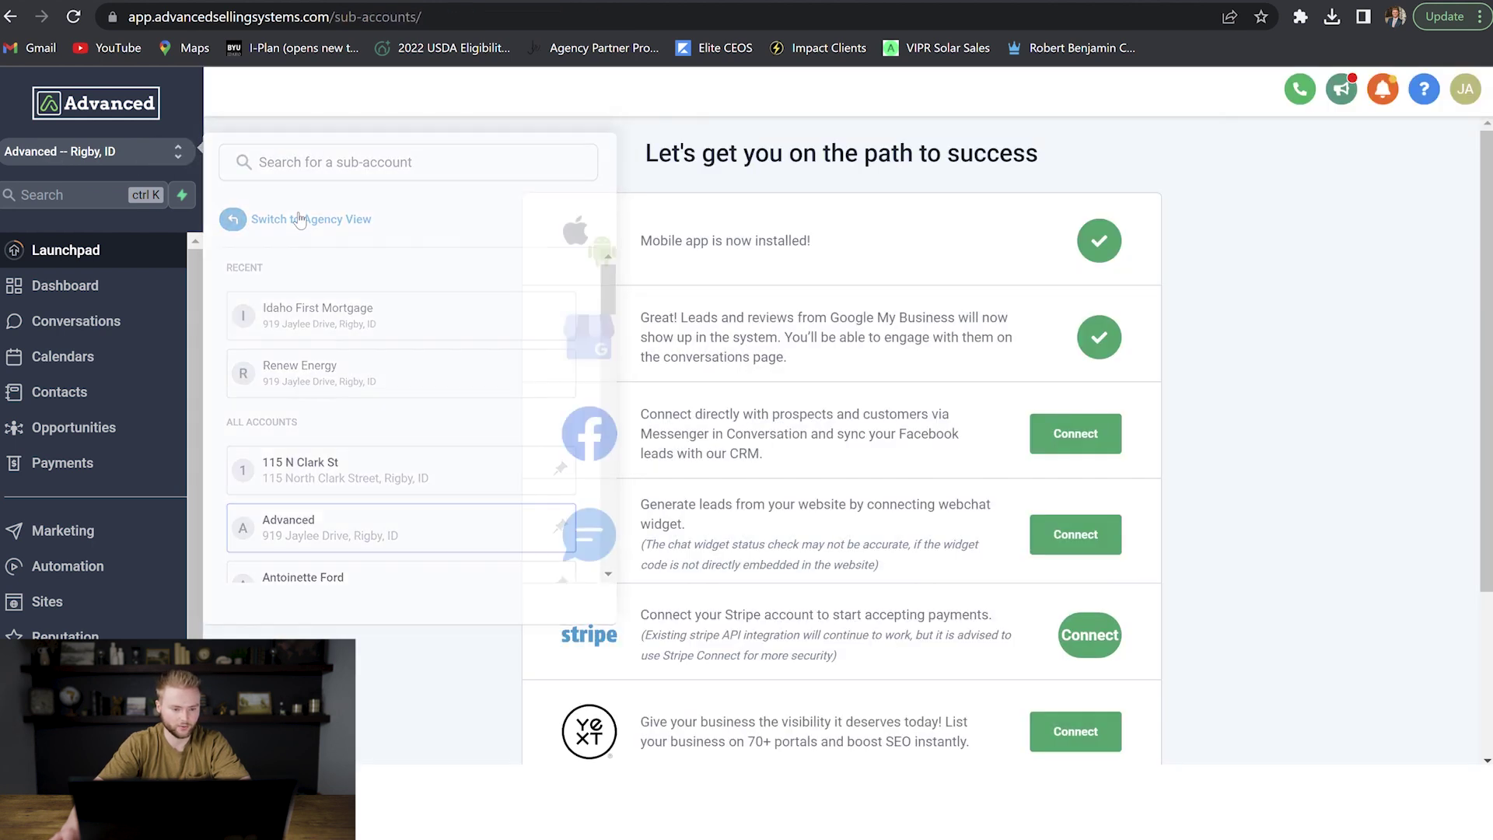
click(94, 649)
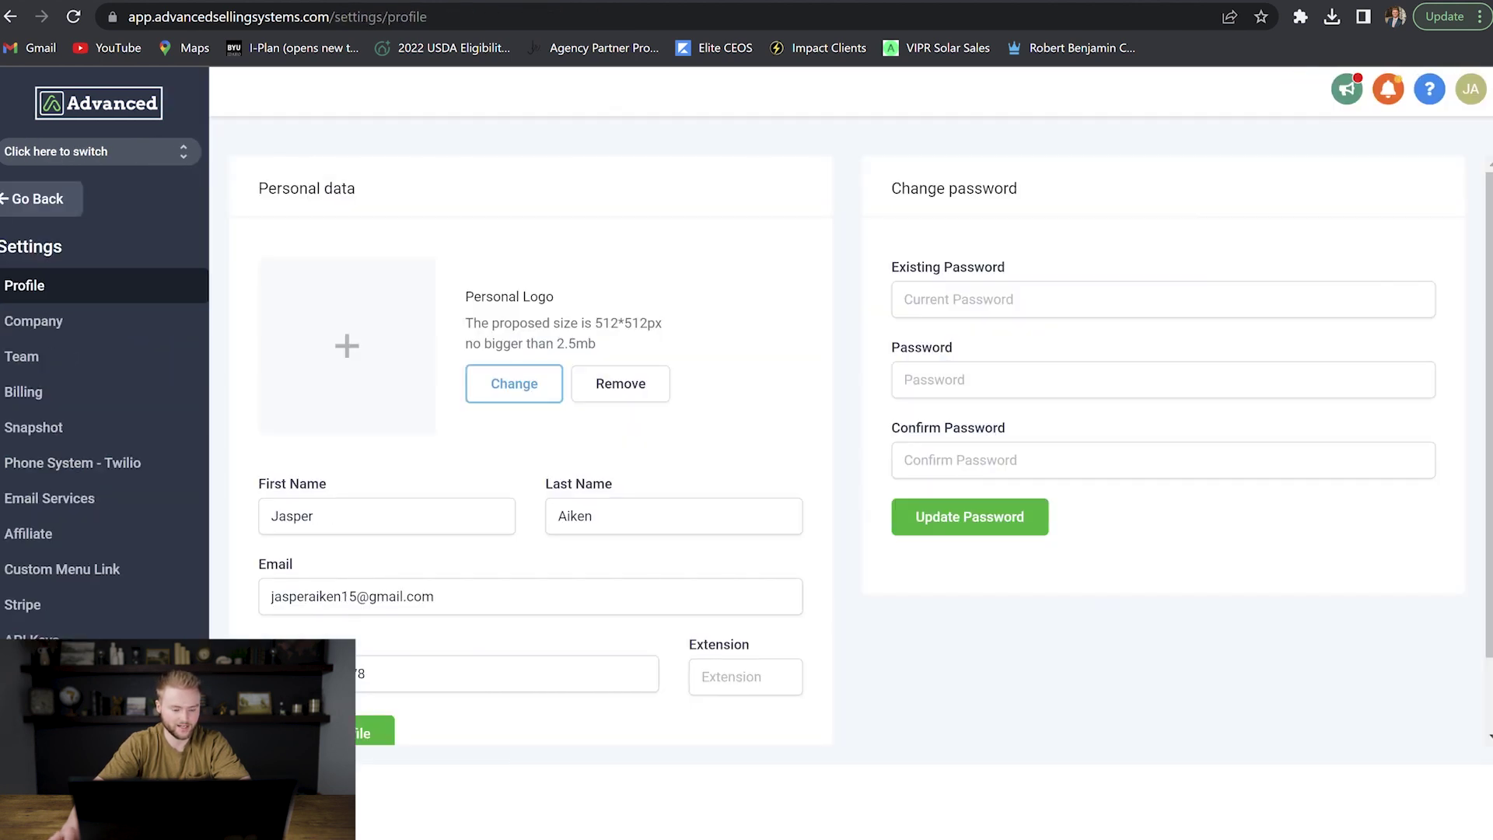
click(48, 321)
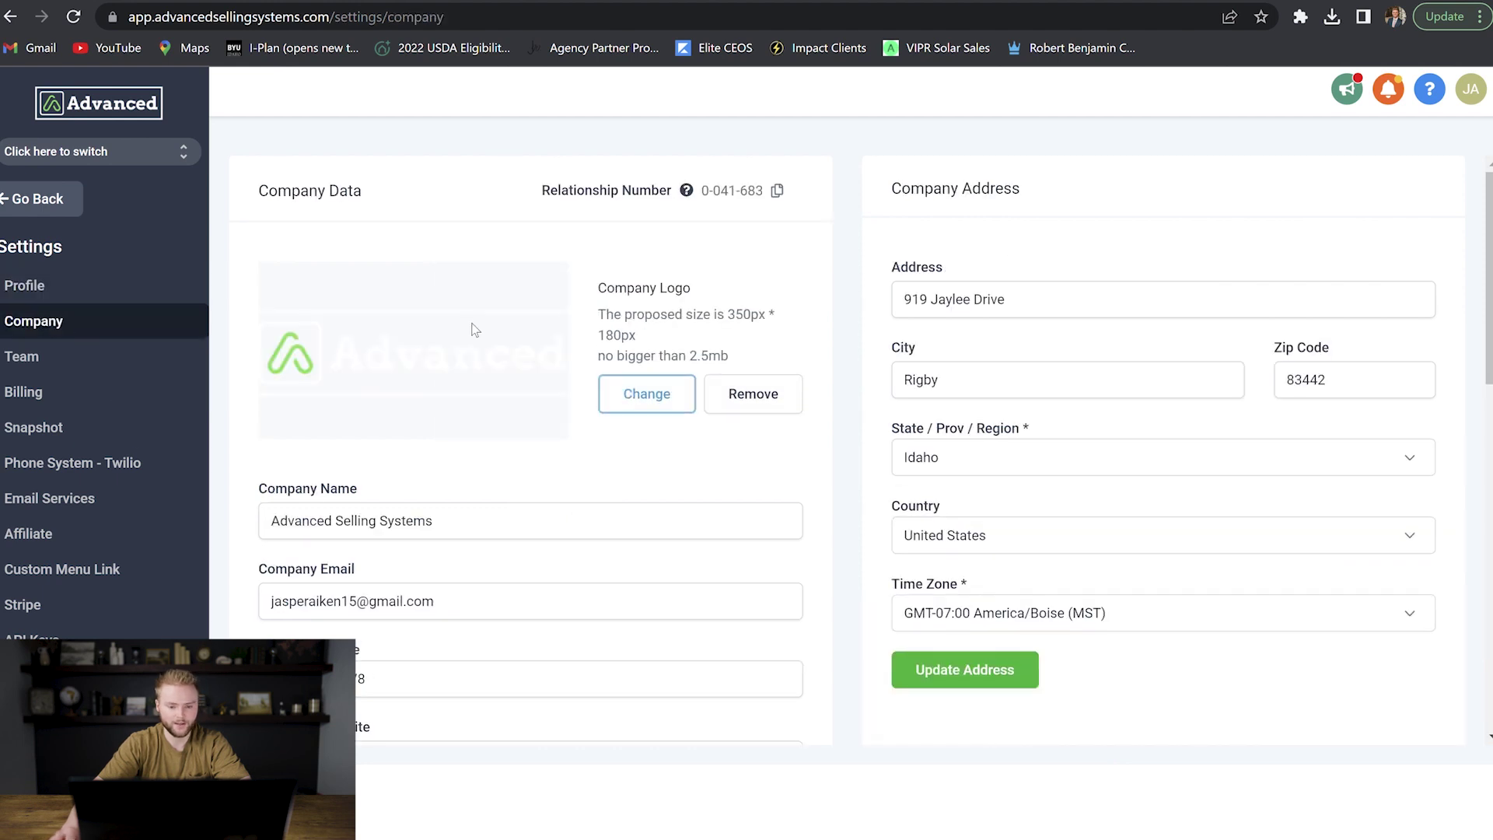
Paste the exported CSS code into the company's Custom CSS field.
scroll(585, 284, down, 10)
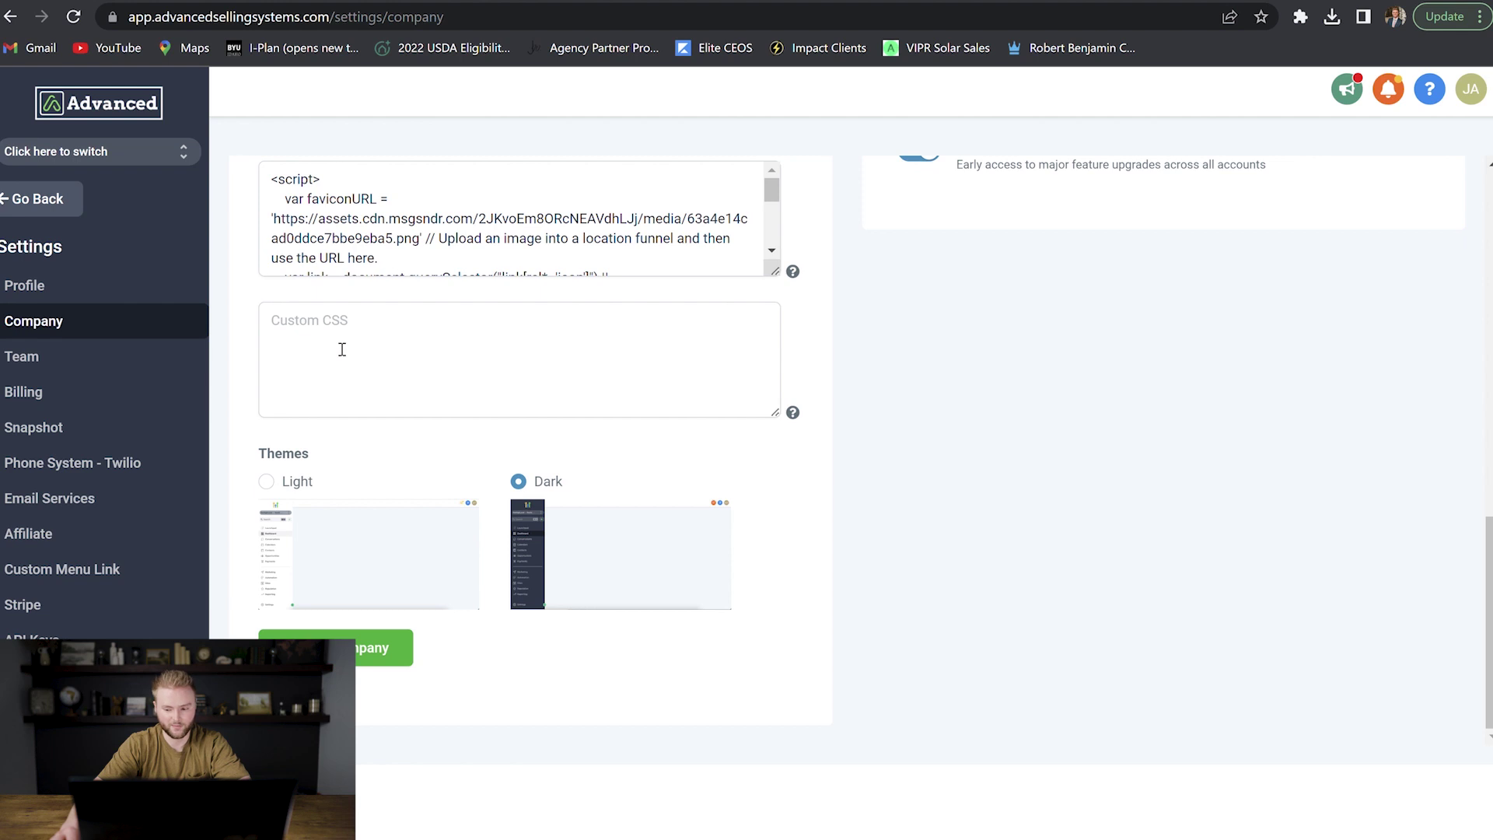
click(293, 327)
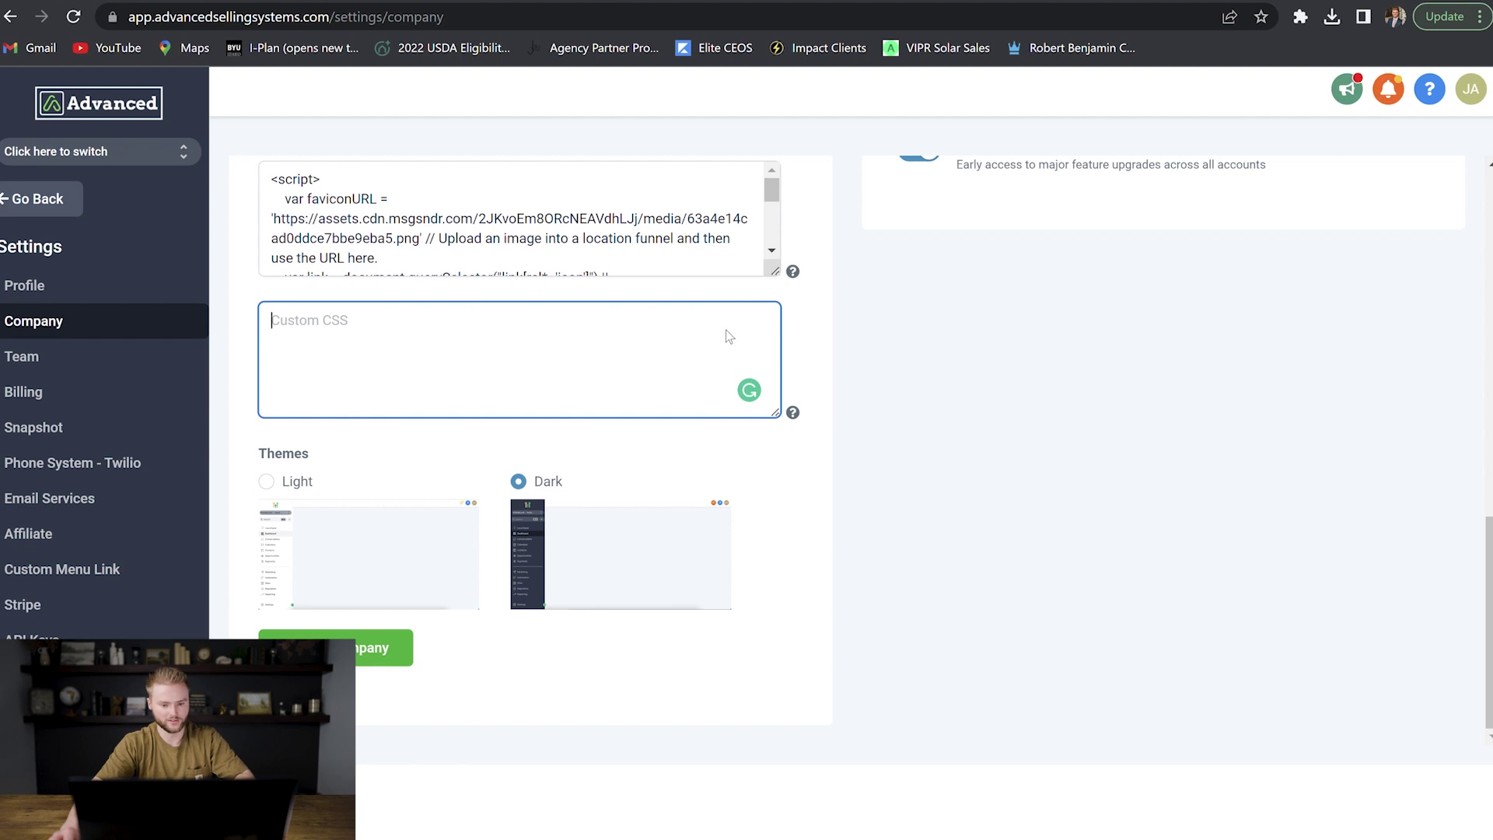
key(ctrl+v)
scroll(607, 366, up, 10)
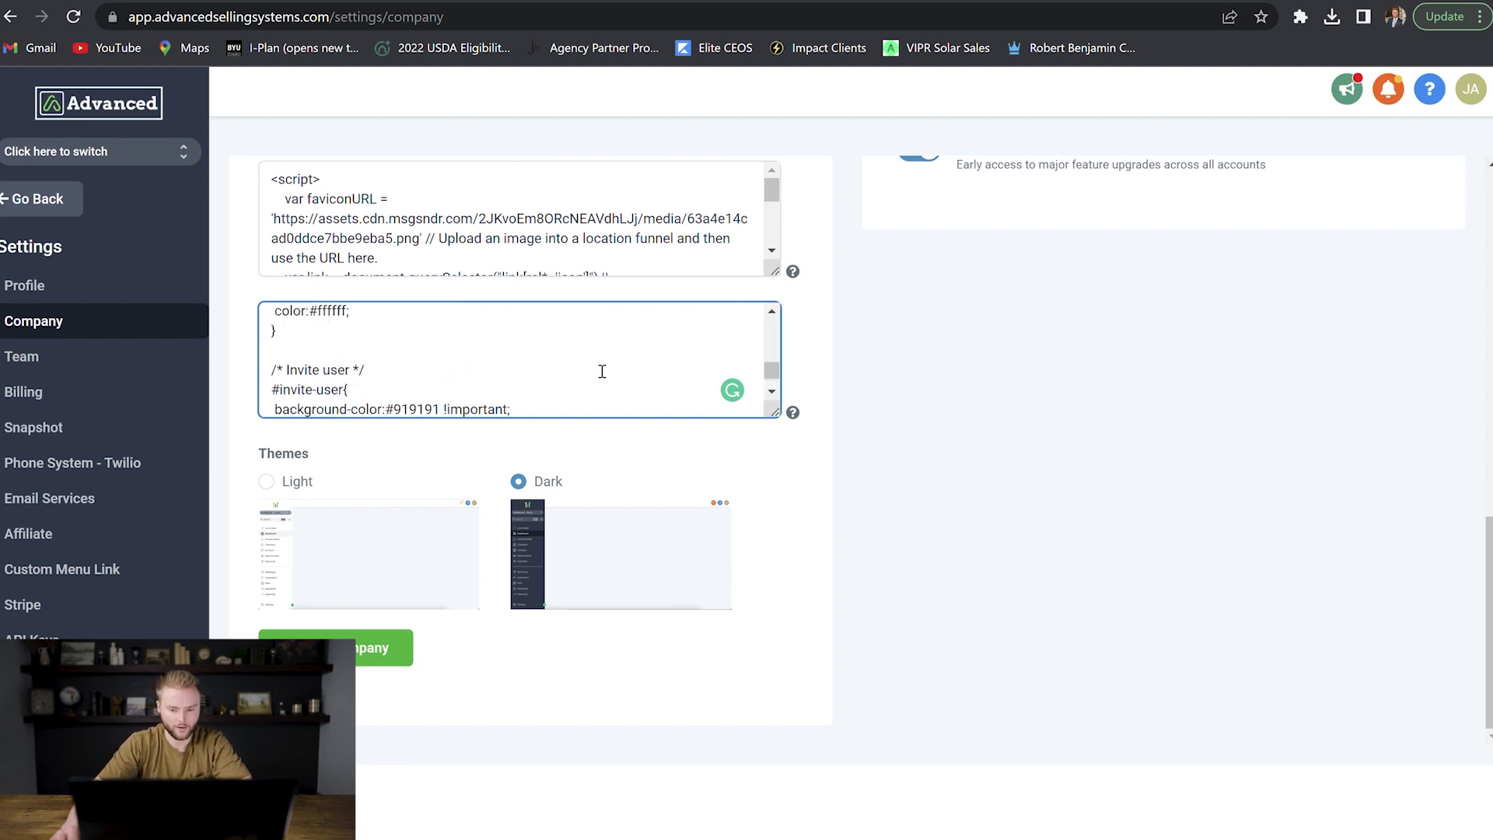
Check the pasted rules in the Custom CSS field, save the company settings, and reload the page.
scroll(616, 360, up, 3)
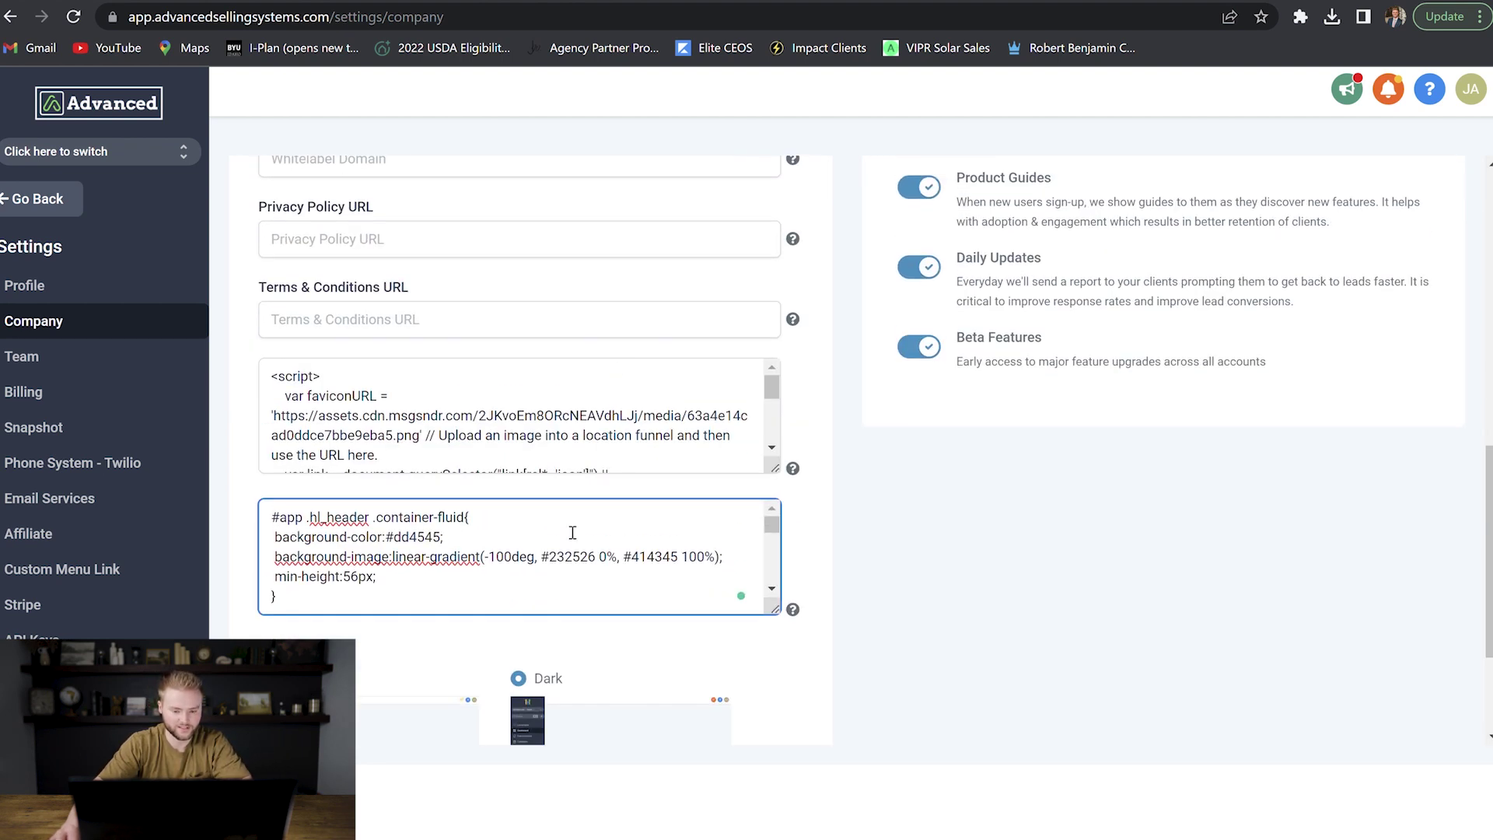
scroll(512, 533, down, 10)
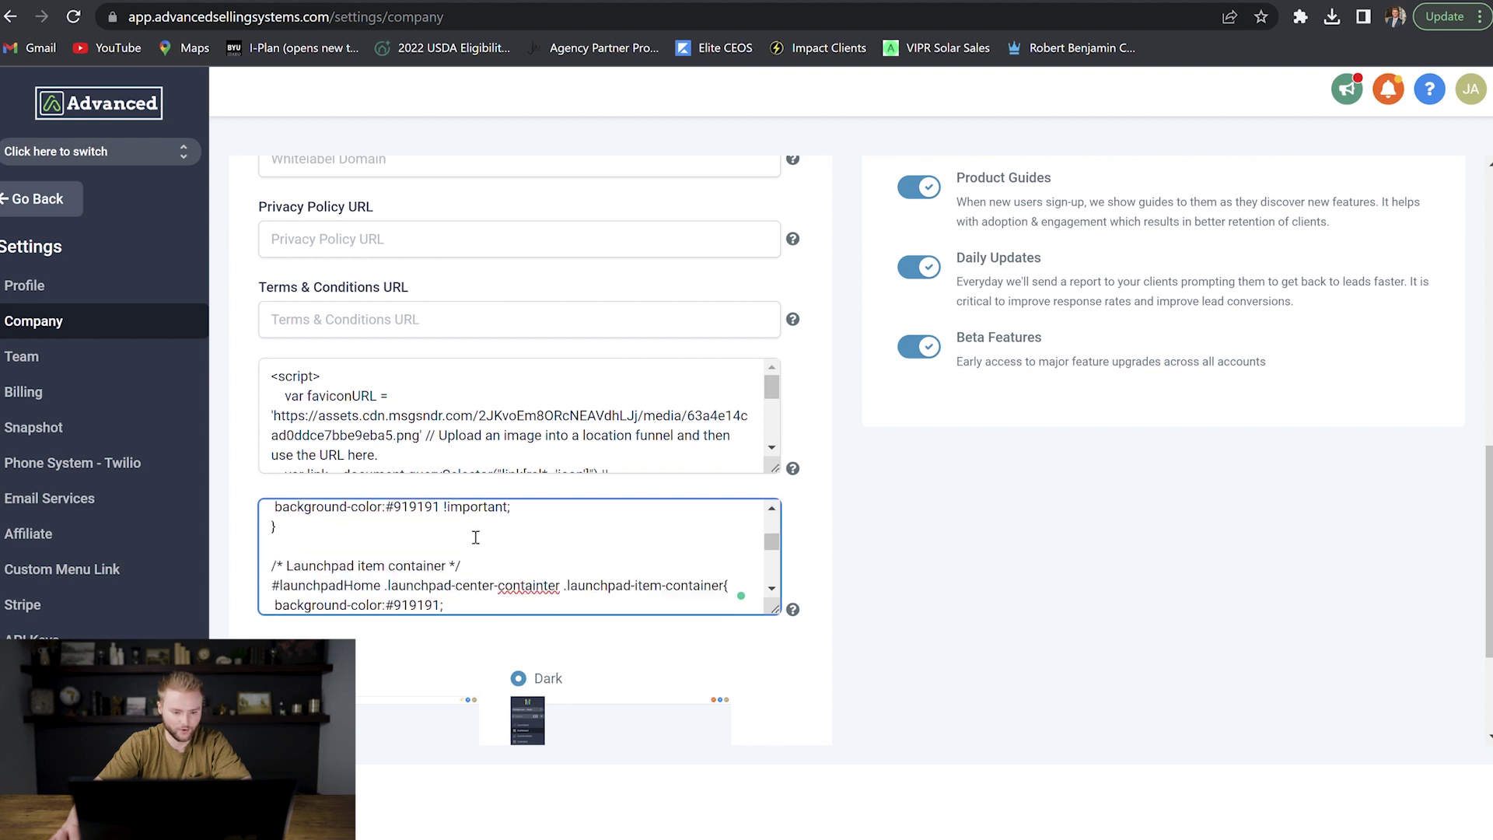
scroll(476, 537, down, 5)
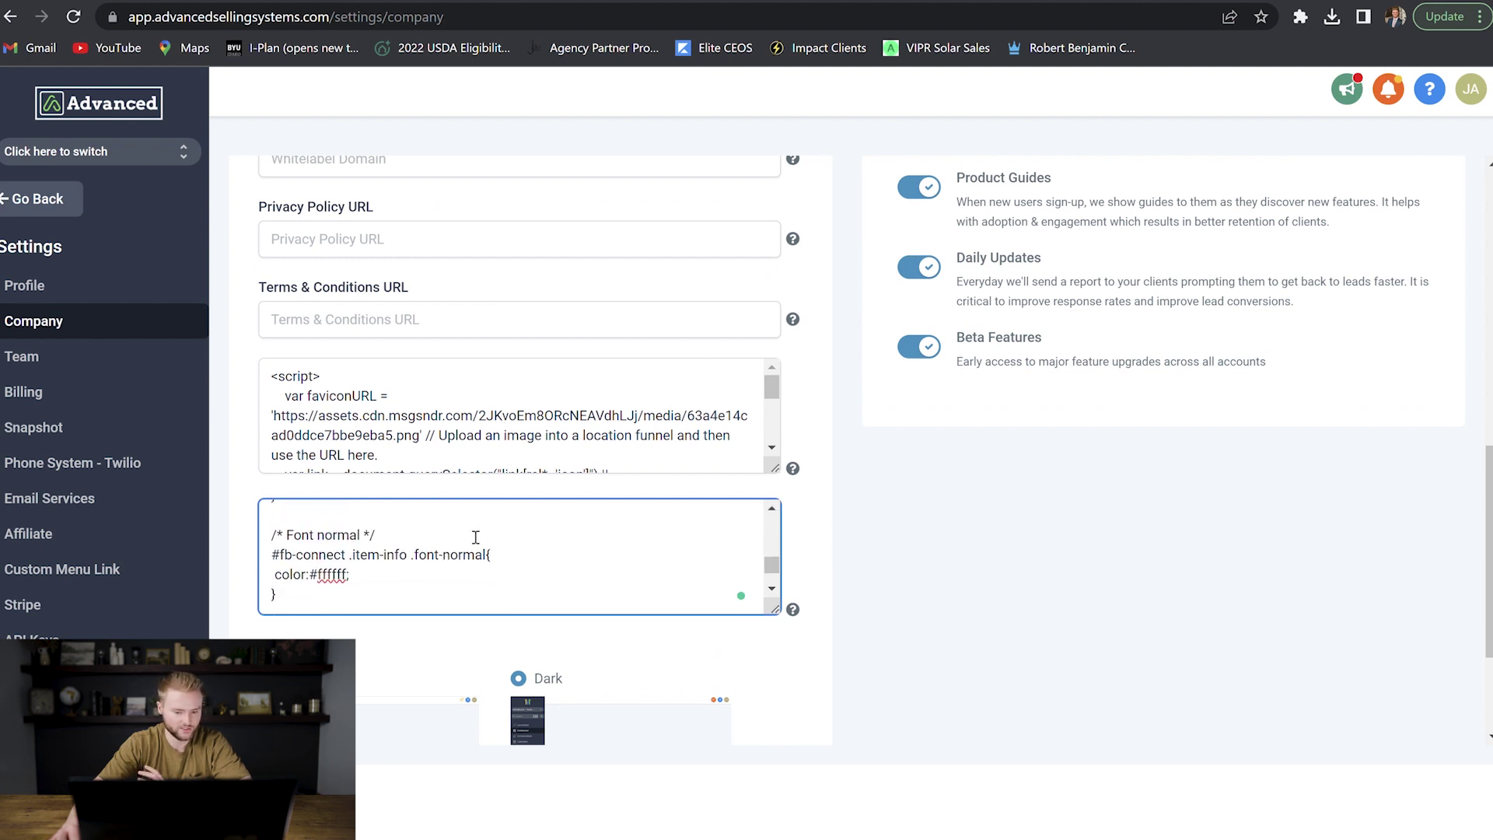
scroll(476, 537, down, 3)
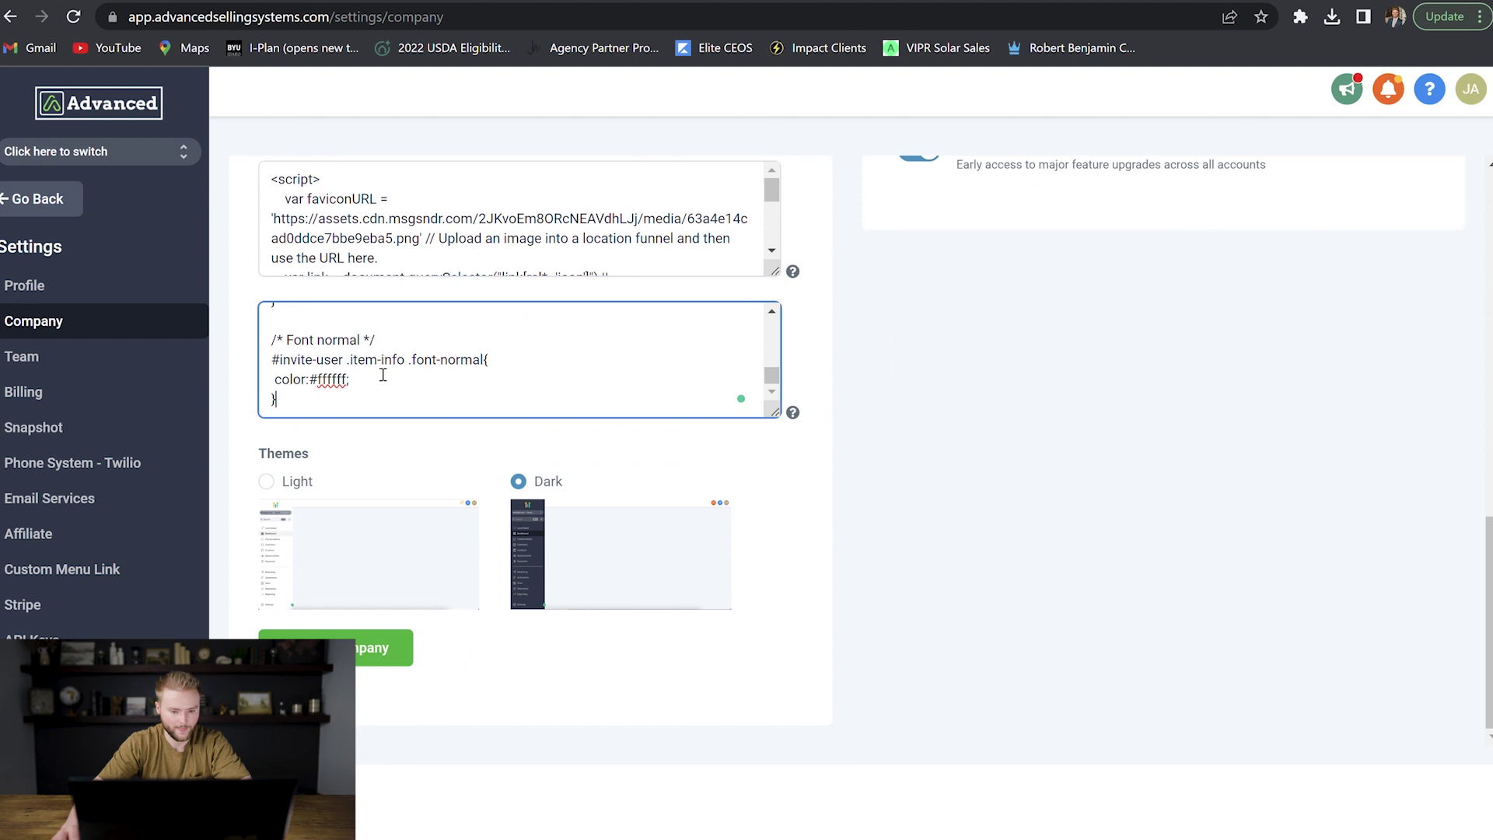
click(381, 648)
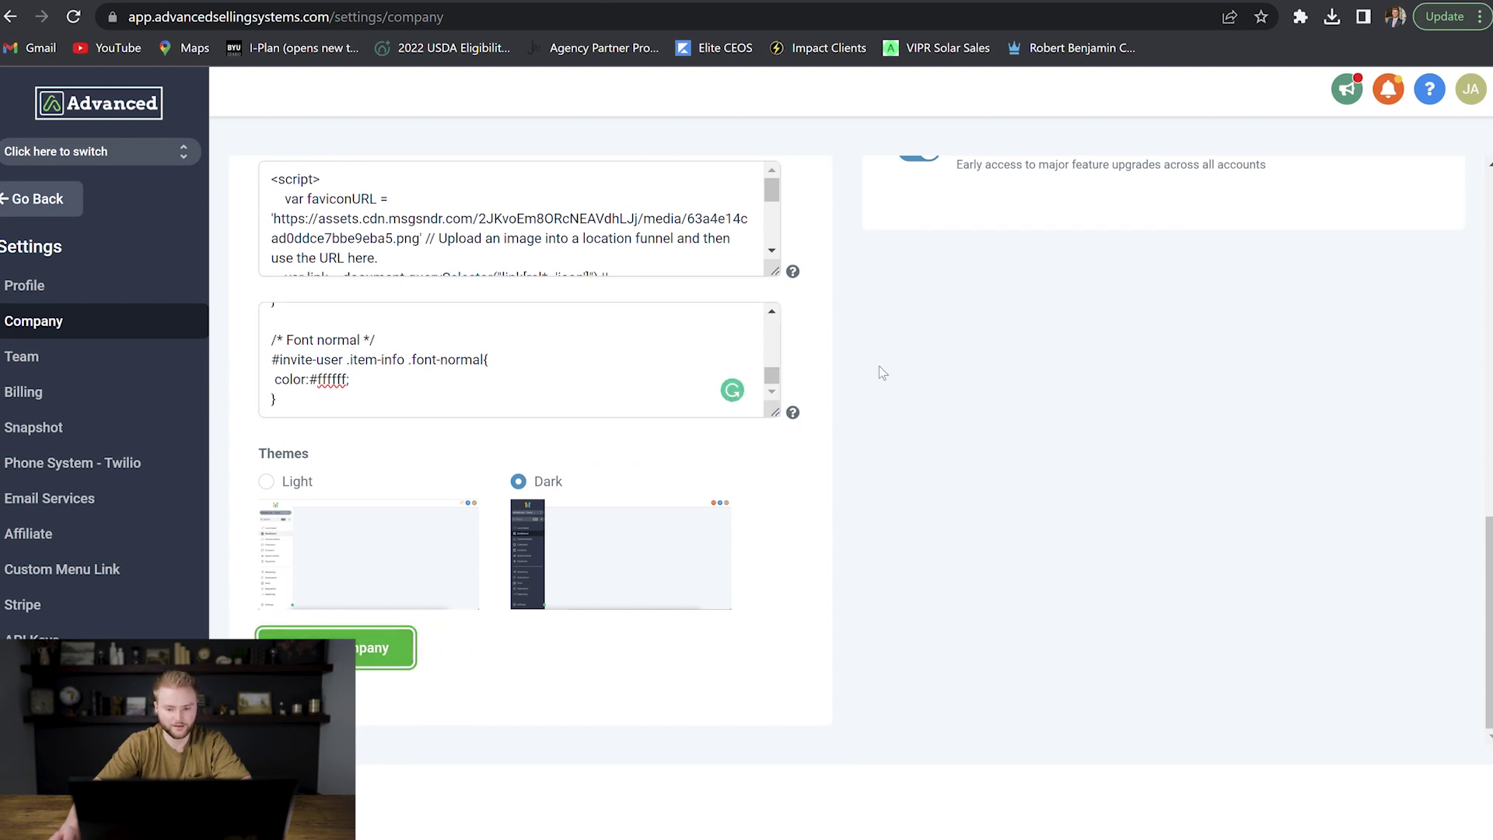
click(73, 17)
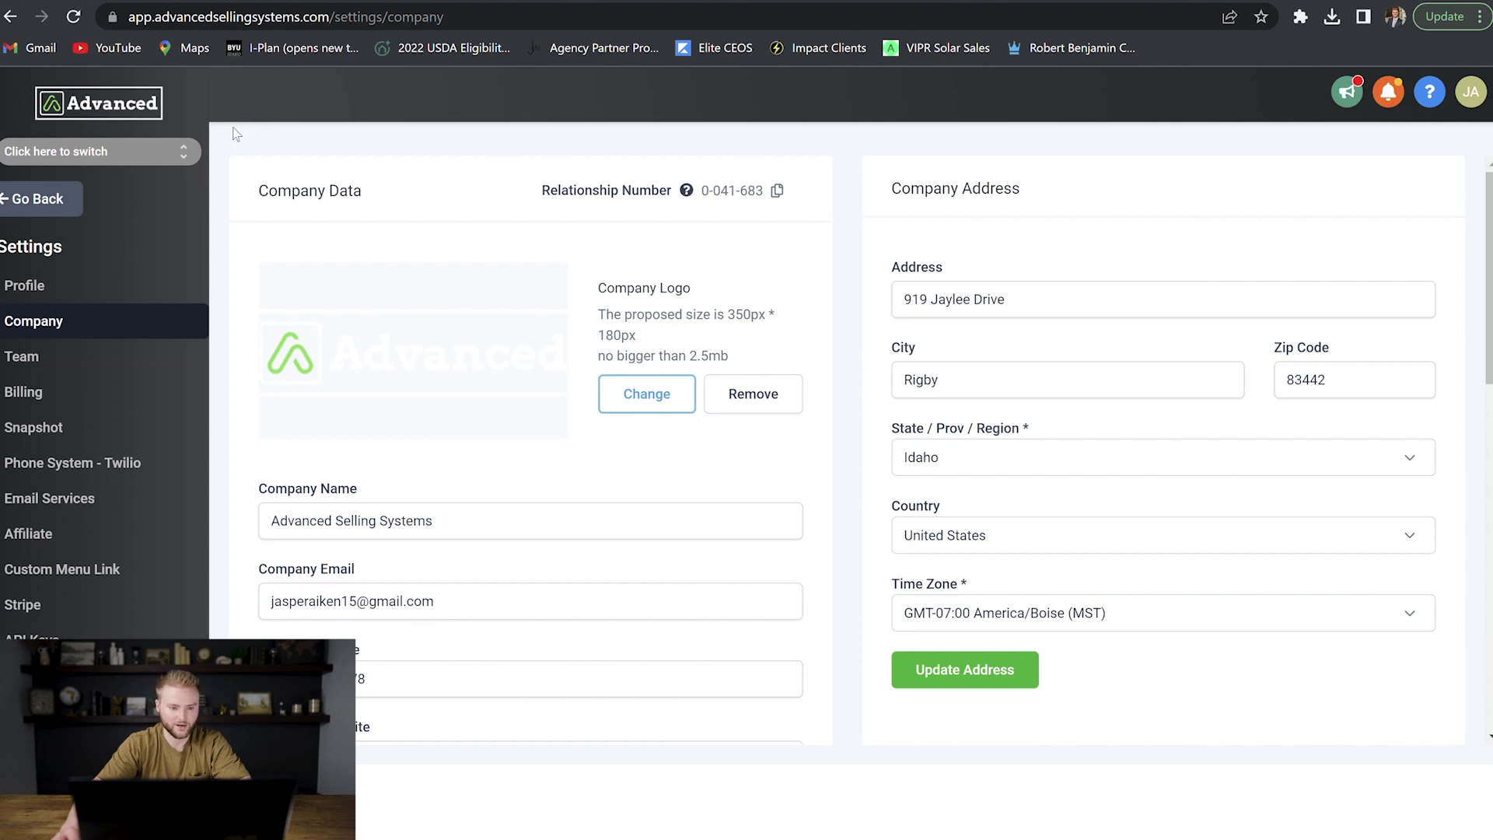
Switch to the Advanced sub-account and open its Launchpad to check the restyled header, sidebar and item list.
click(199, 151)
click(308, 253)
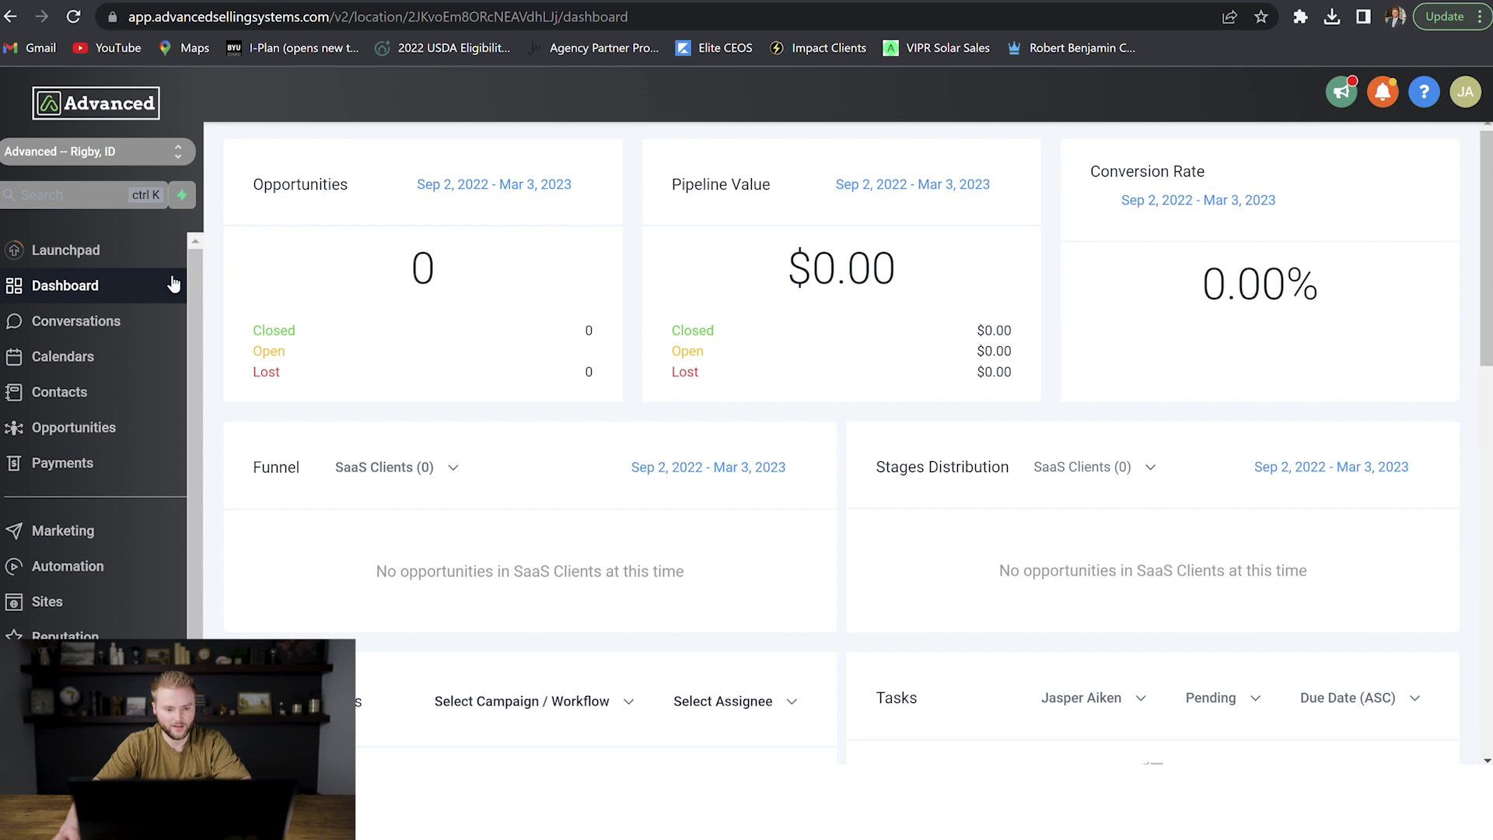
click(28, 255)
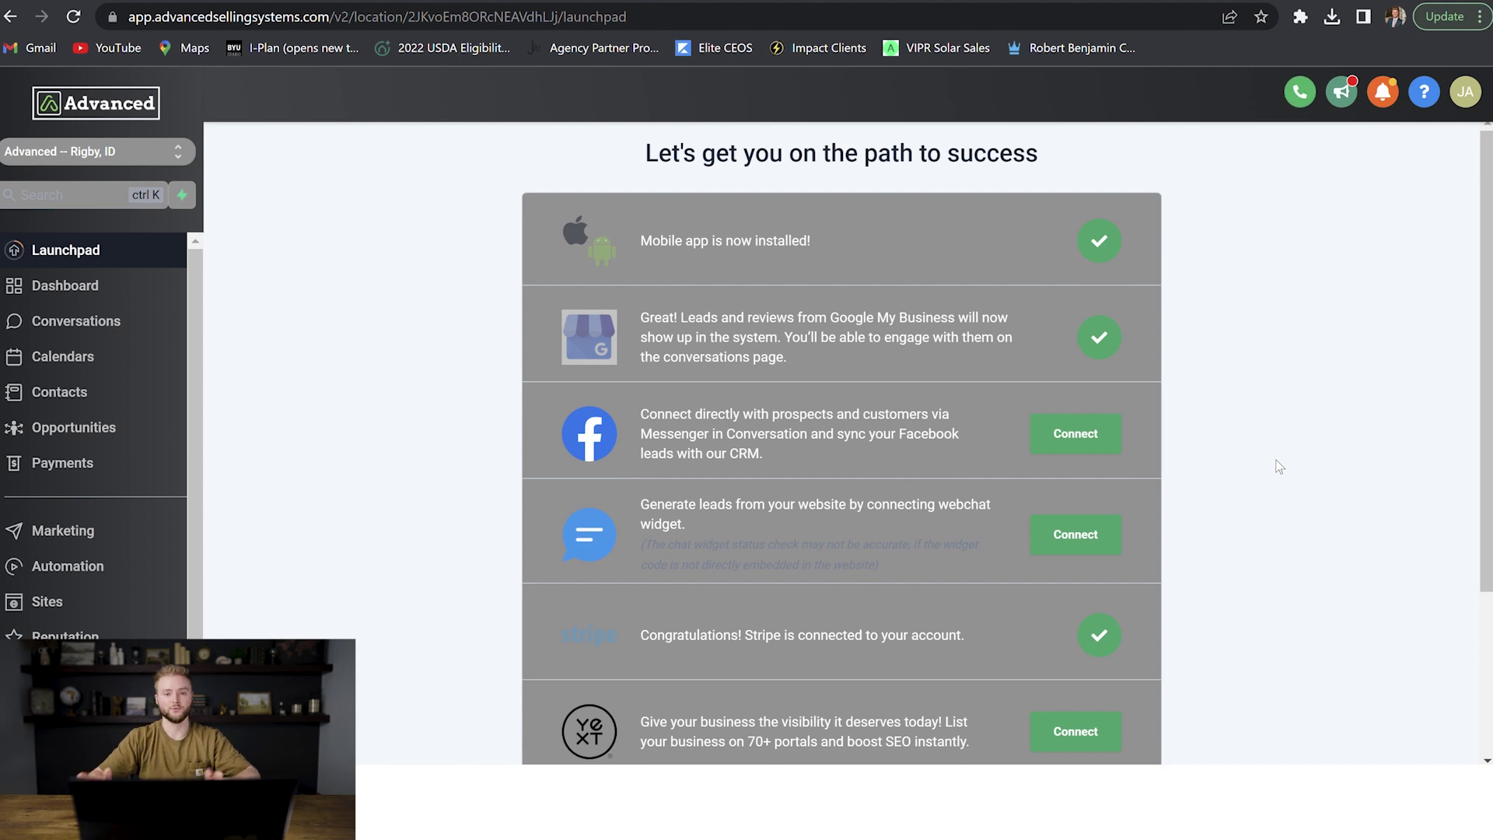
scroll(1276, 471, down, 2)
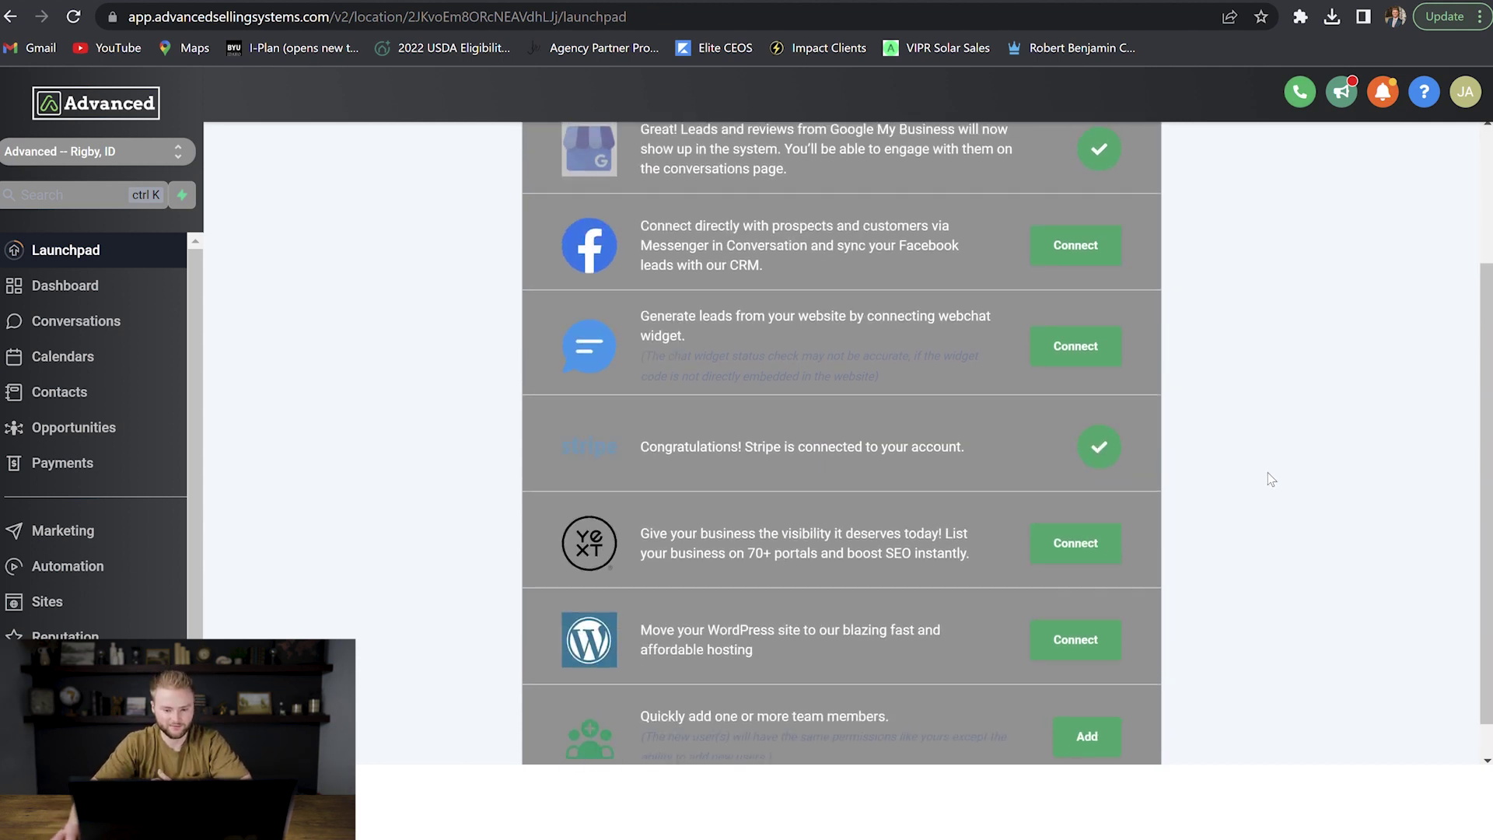
scroll(1272, 480, up, 2)
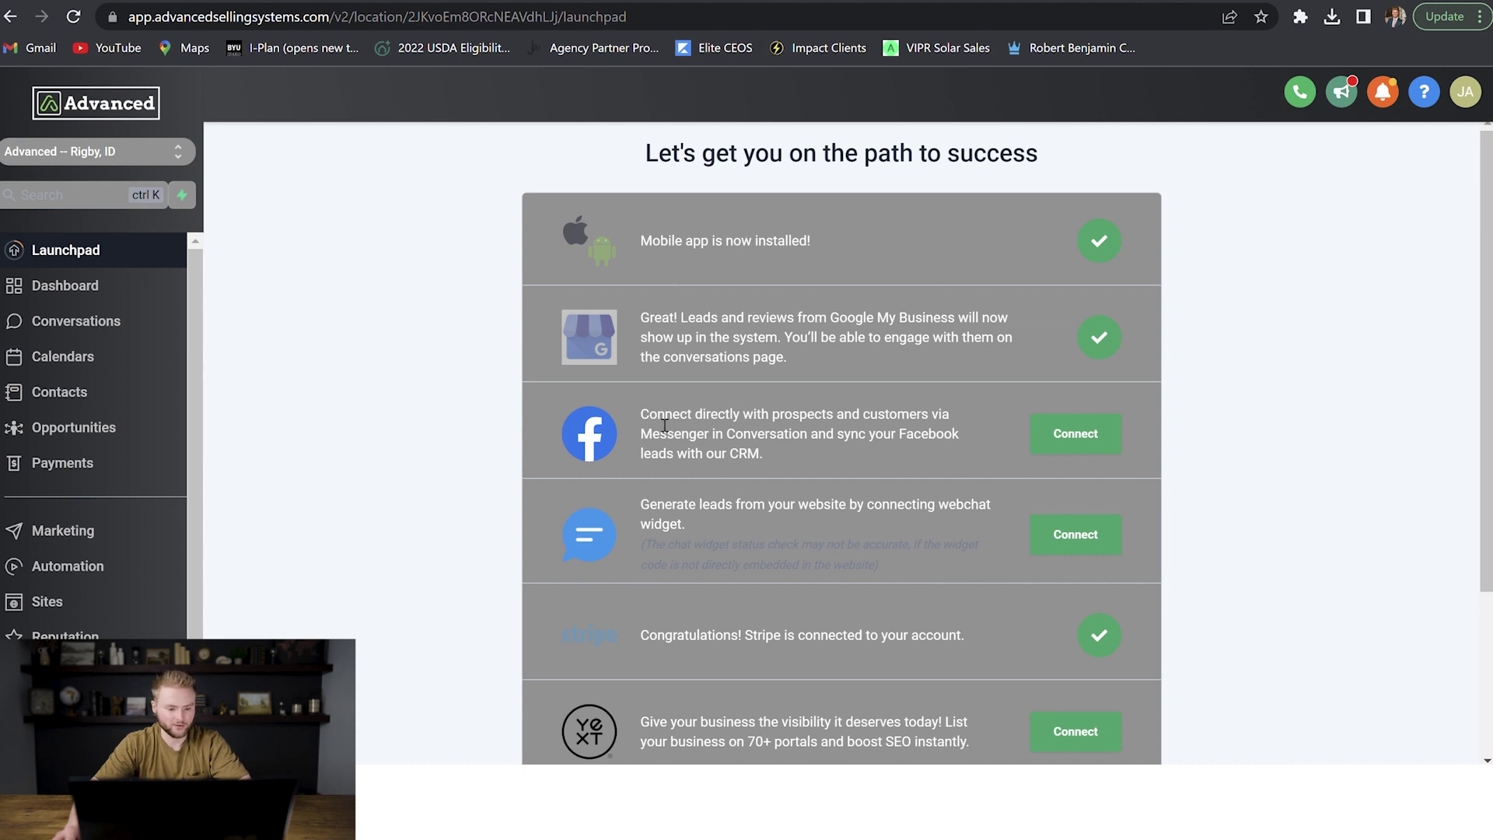
Go to the form builder under Sites and open the Free Course Form.
click(144, 600)
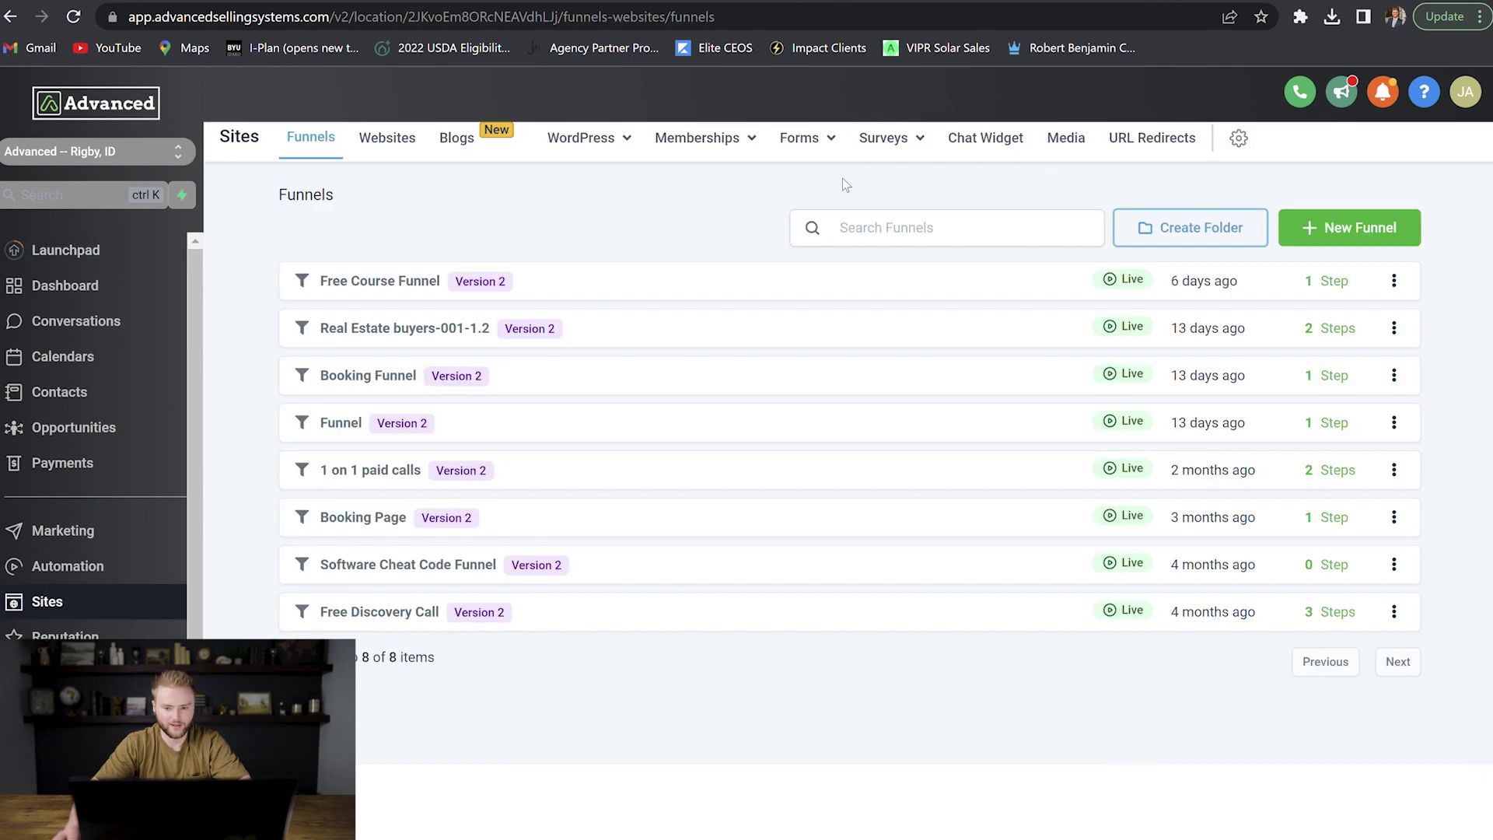
mouse_move(801, 137)
click(778, 183)
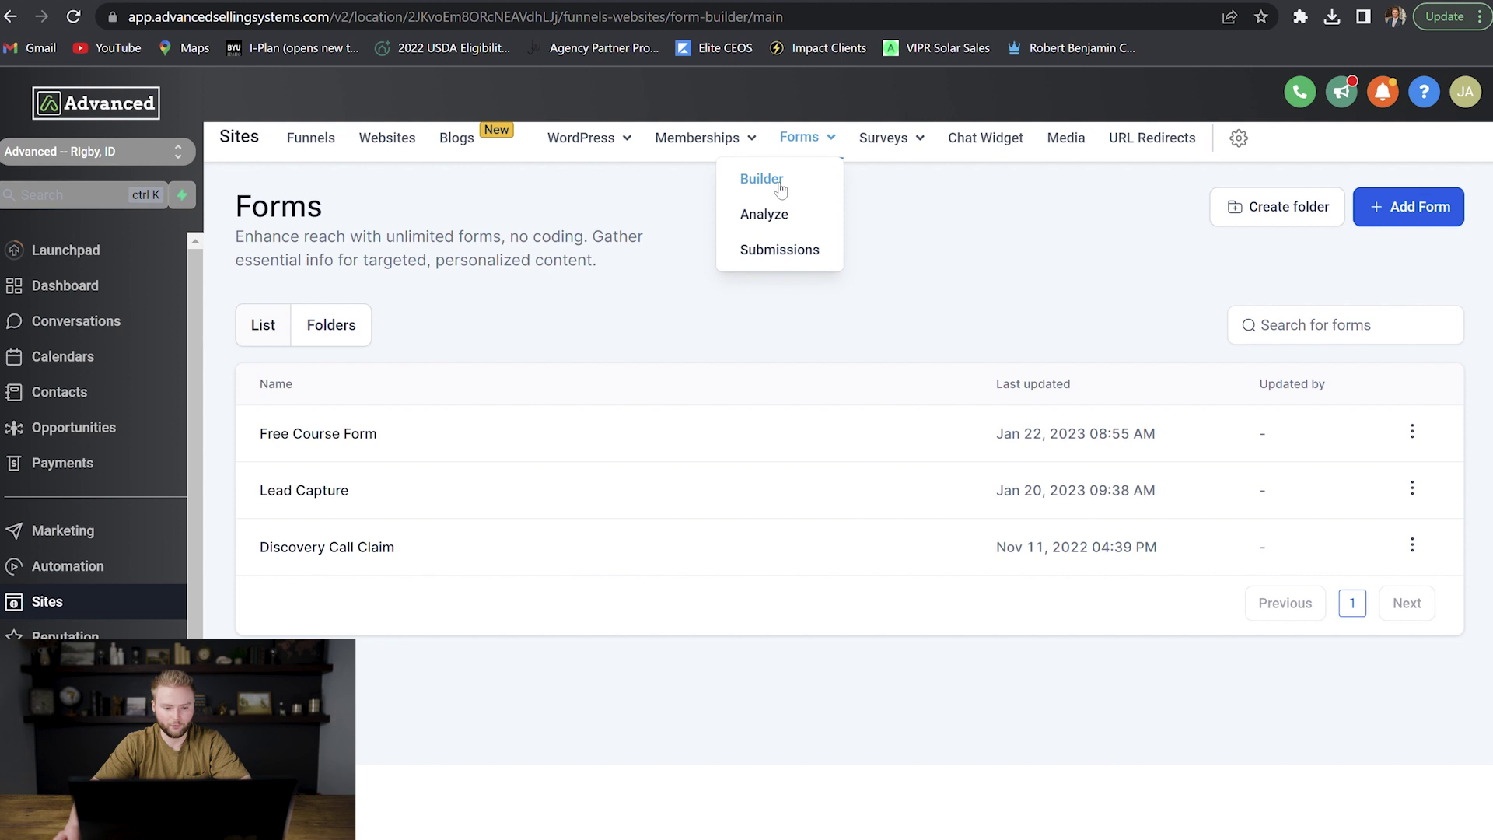
click(326, 438)
Look over the Free Course Form's layout and its available Fields, Styles and Options settings.
scroll(669, 373, down, 3)
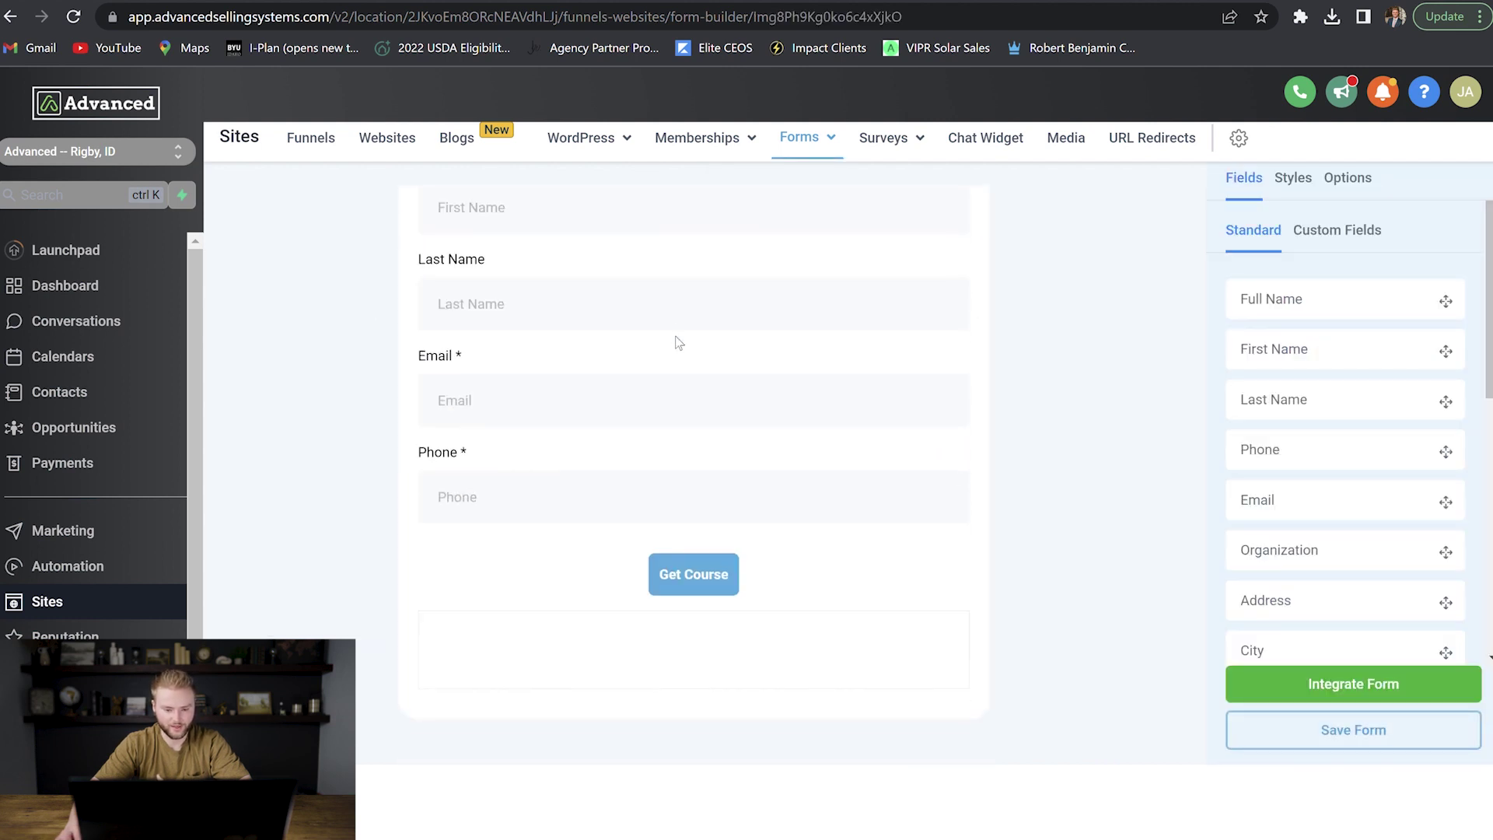
scroll(649, 453, up, 4)
scroll(747, 288, down, 4)
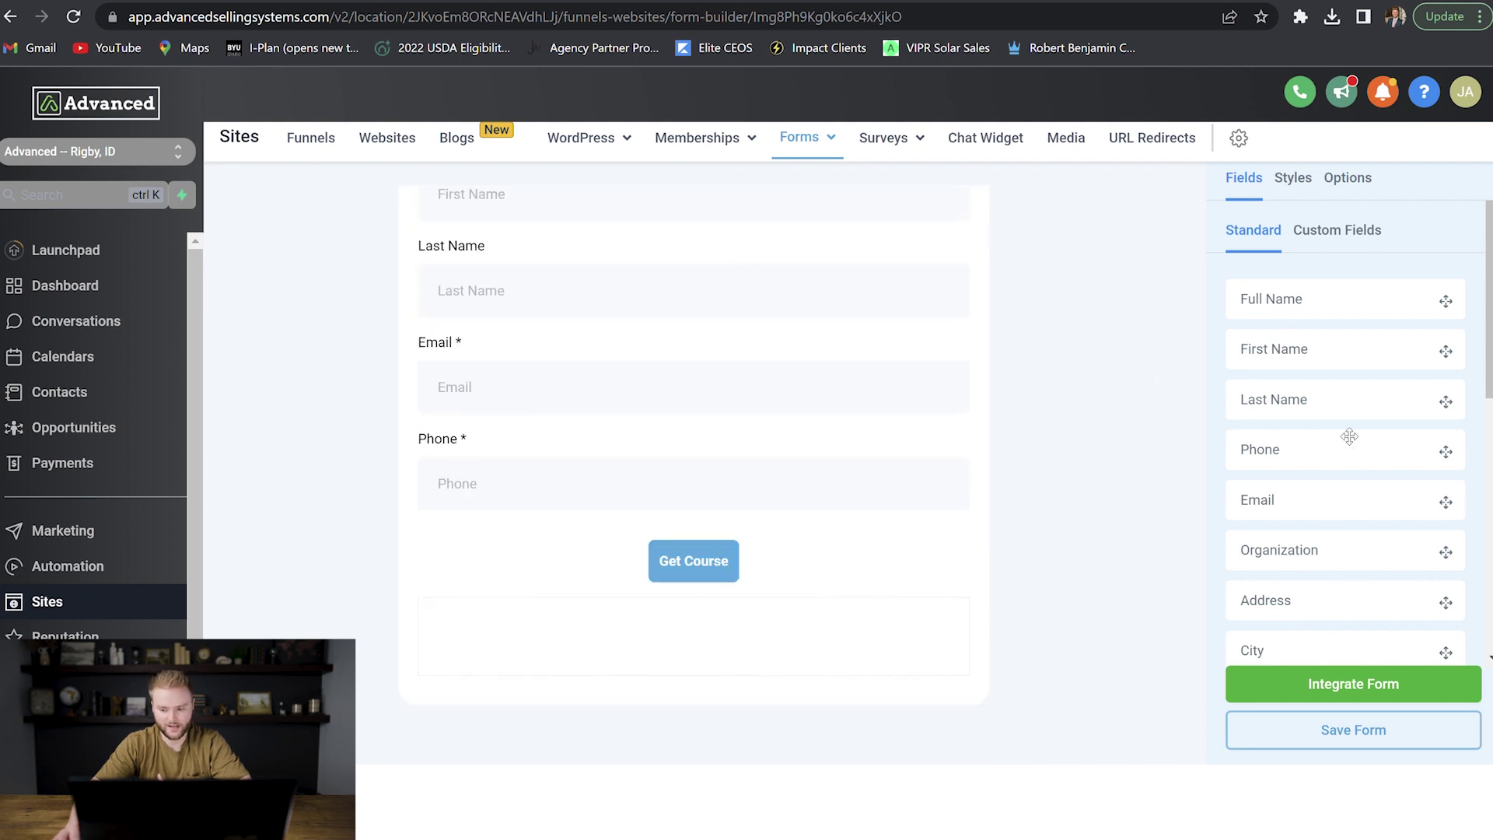
click(1300, 179)
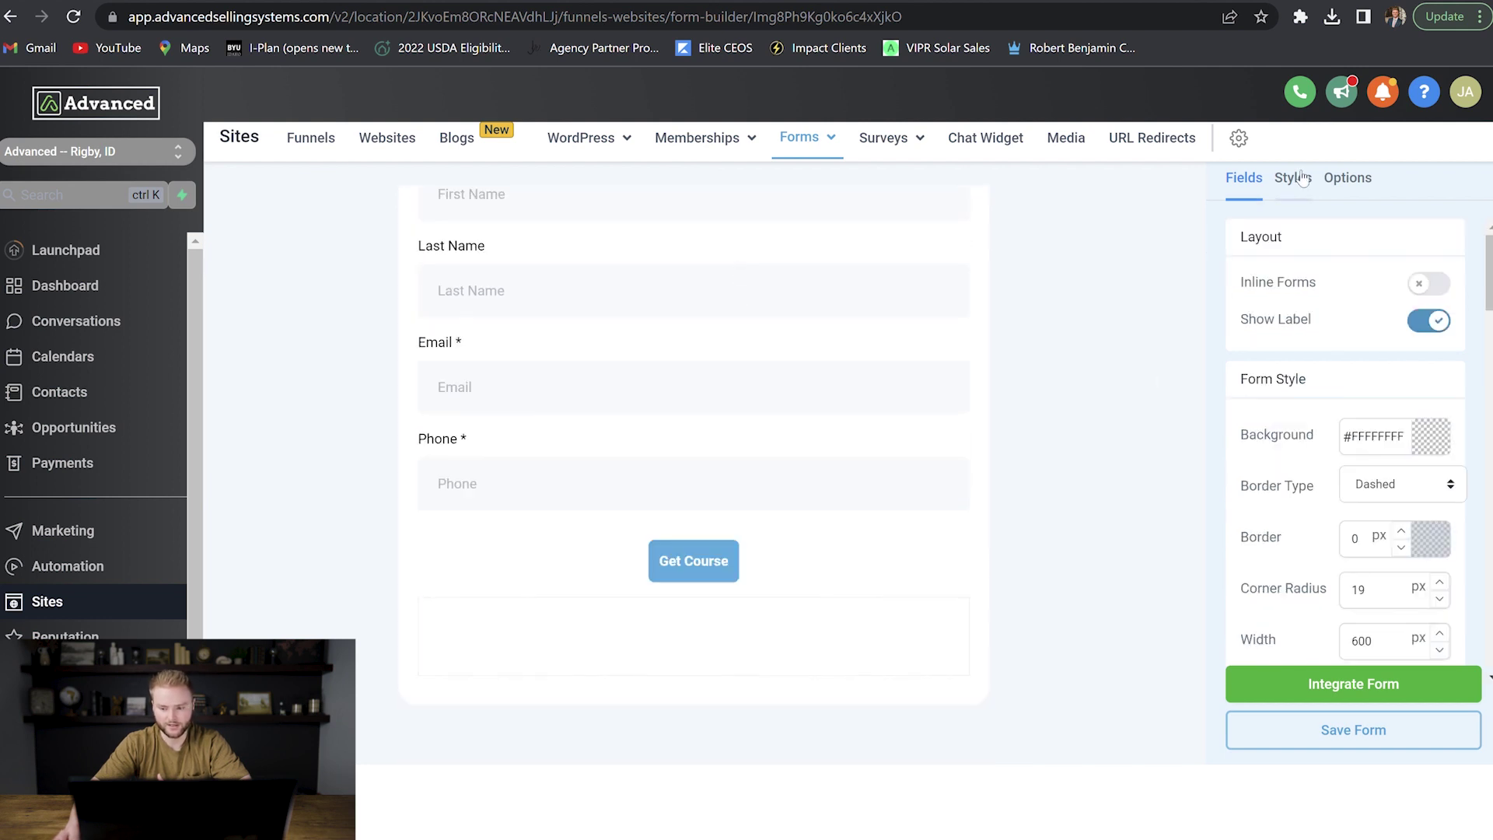
click(1348, 179)
click(1252, 181)
scroll(1103, 340, up, 4)
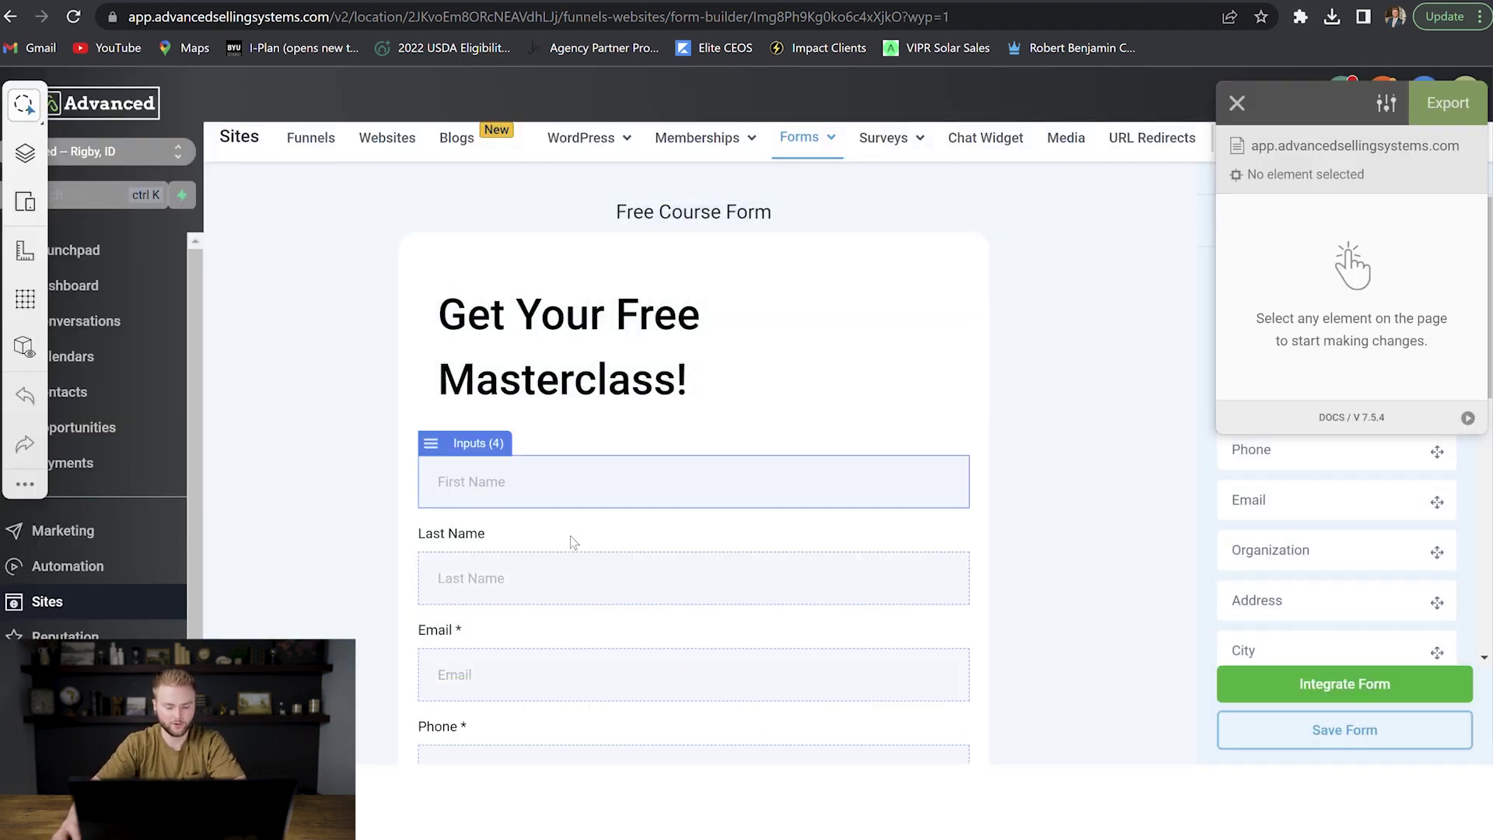
Select the form's main container, apply the Sunkist gradient to its background, and angle the gradient to -59deg.
click(978, 257)
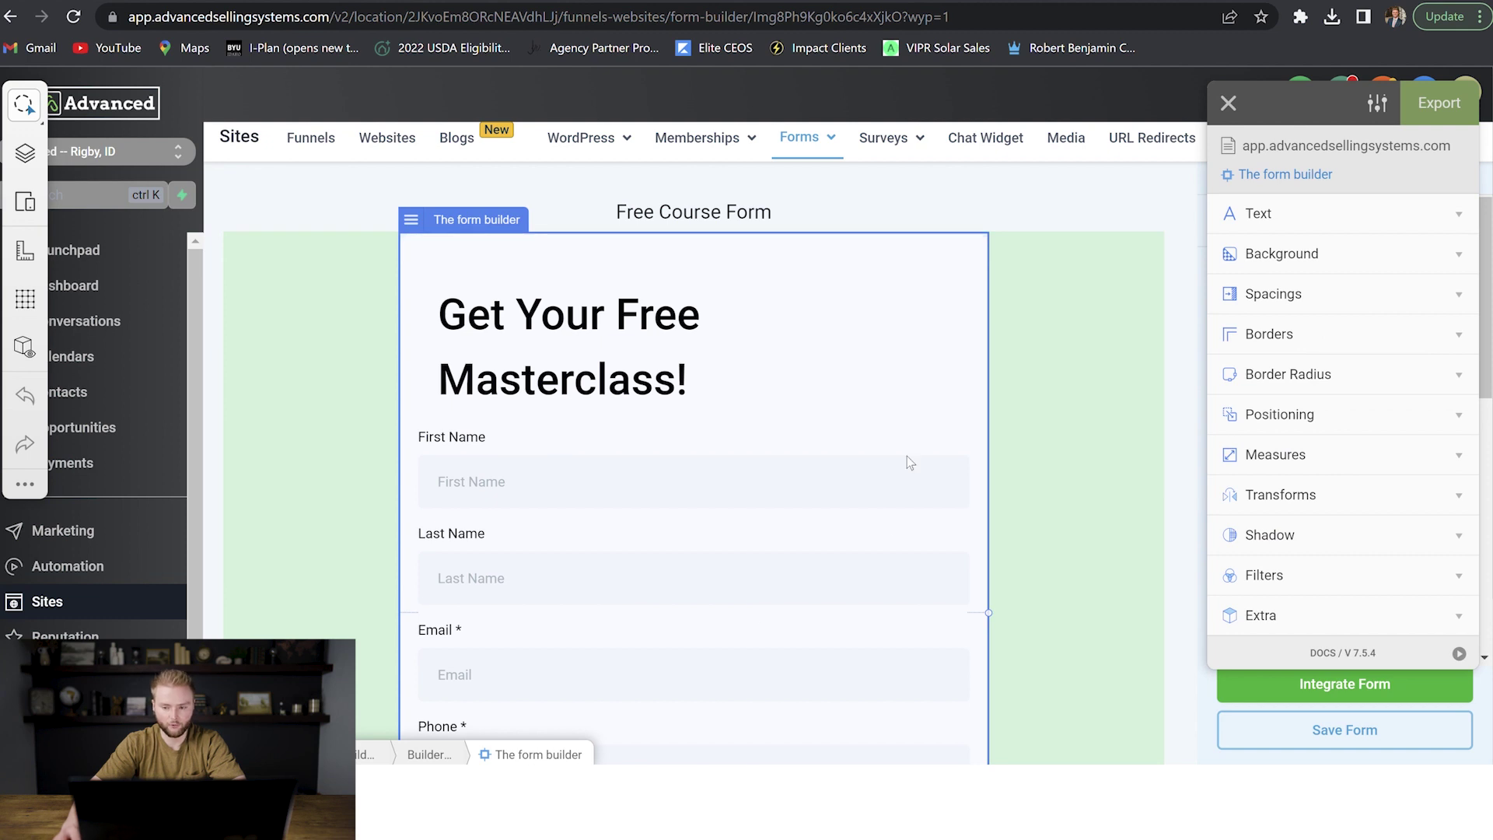
click(1346, 257)
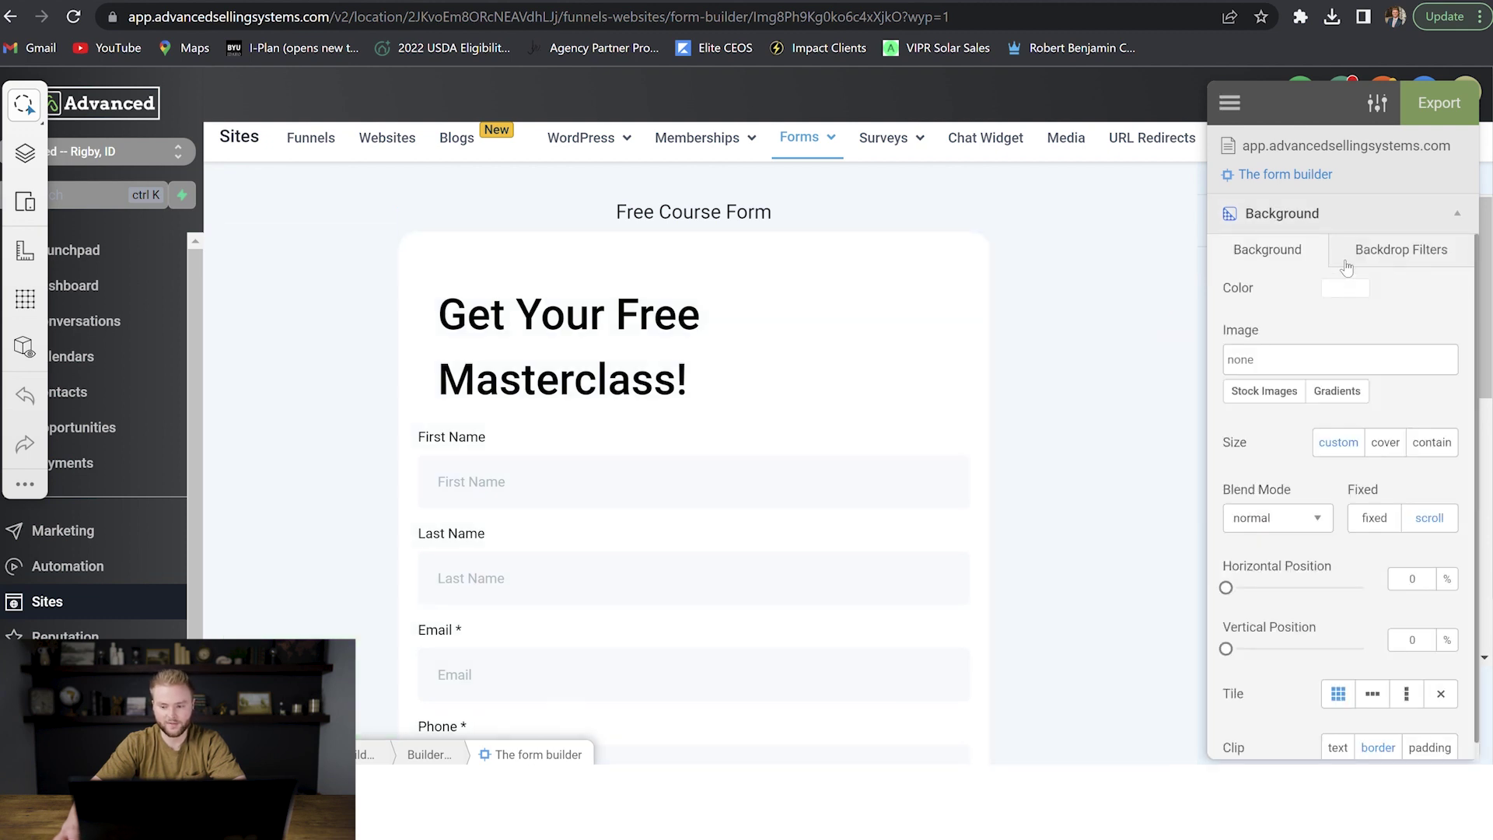
click(1344, 393)
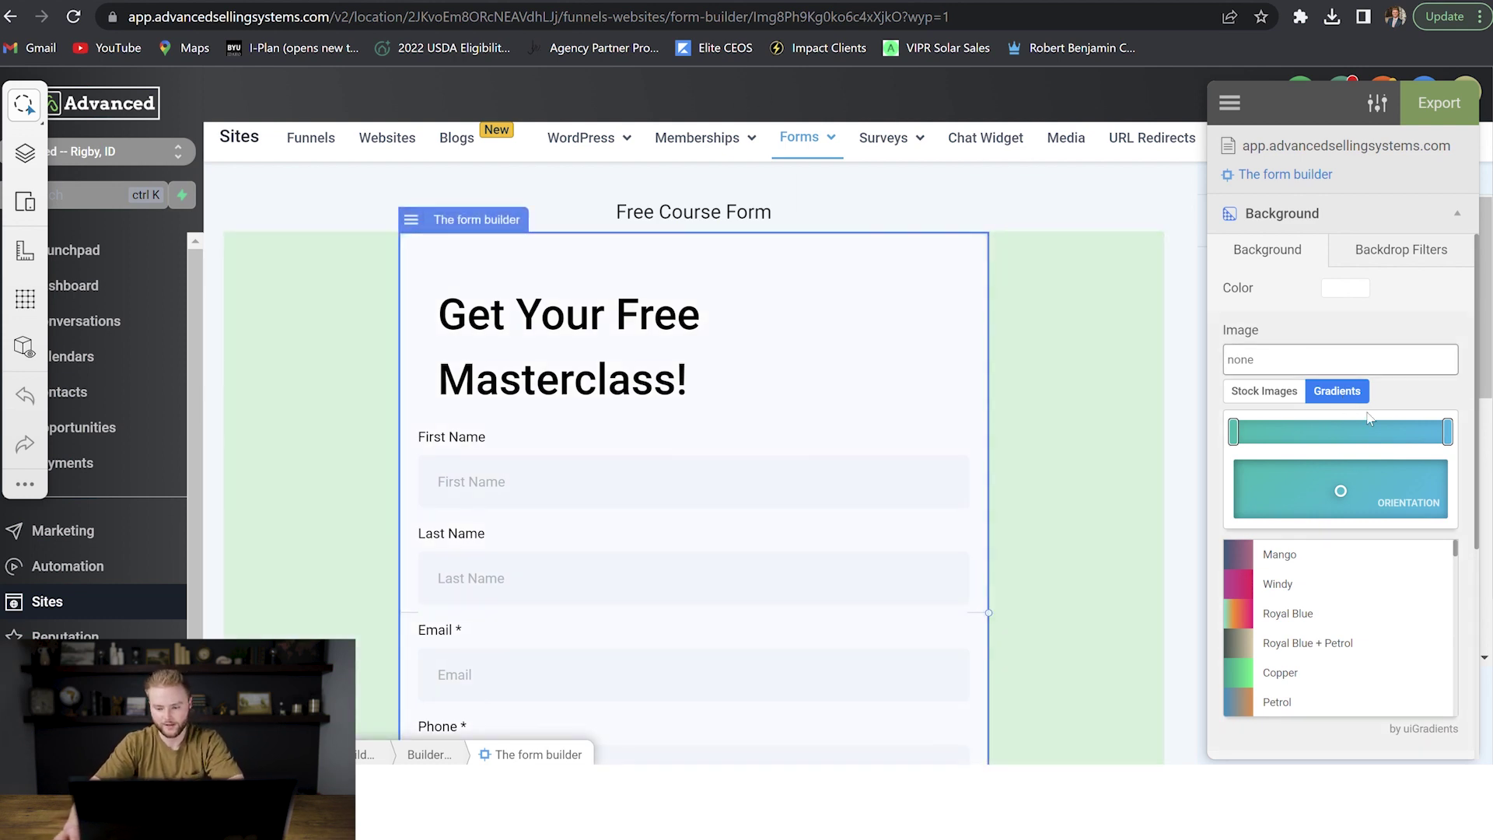
scroll(1343, 622, down, 5)
scroll(1342, 622, down, 10)
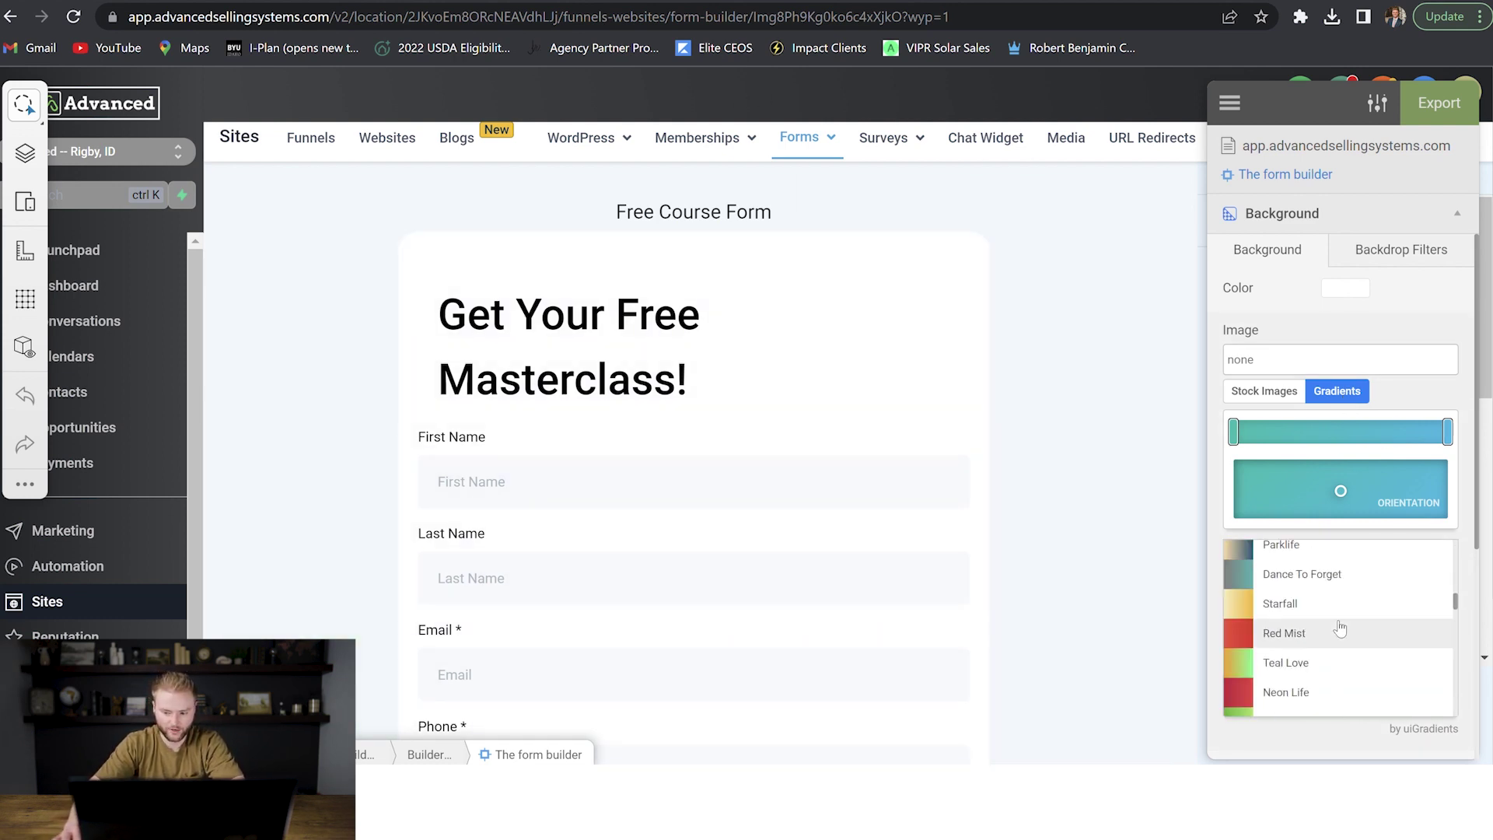
scroll(1325, 634, down, 6)
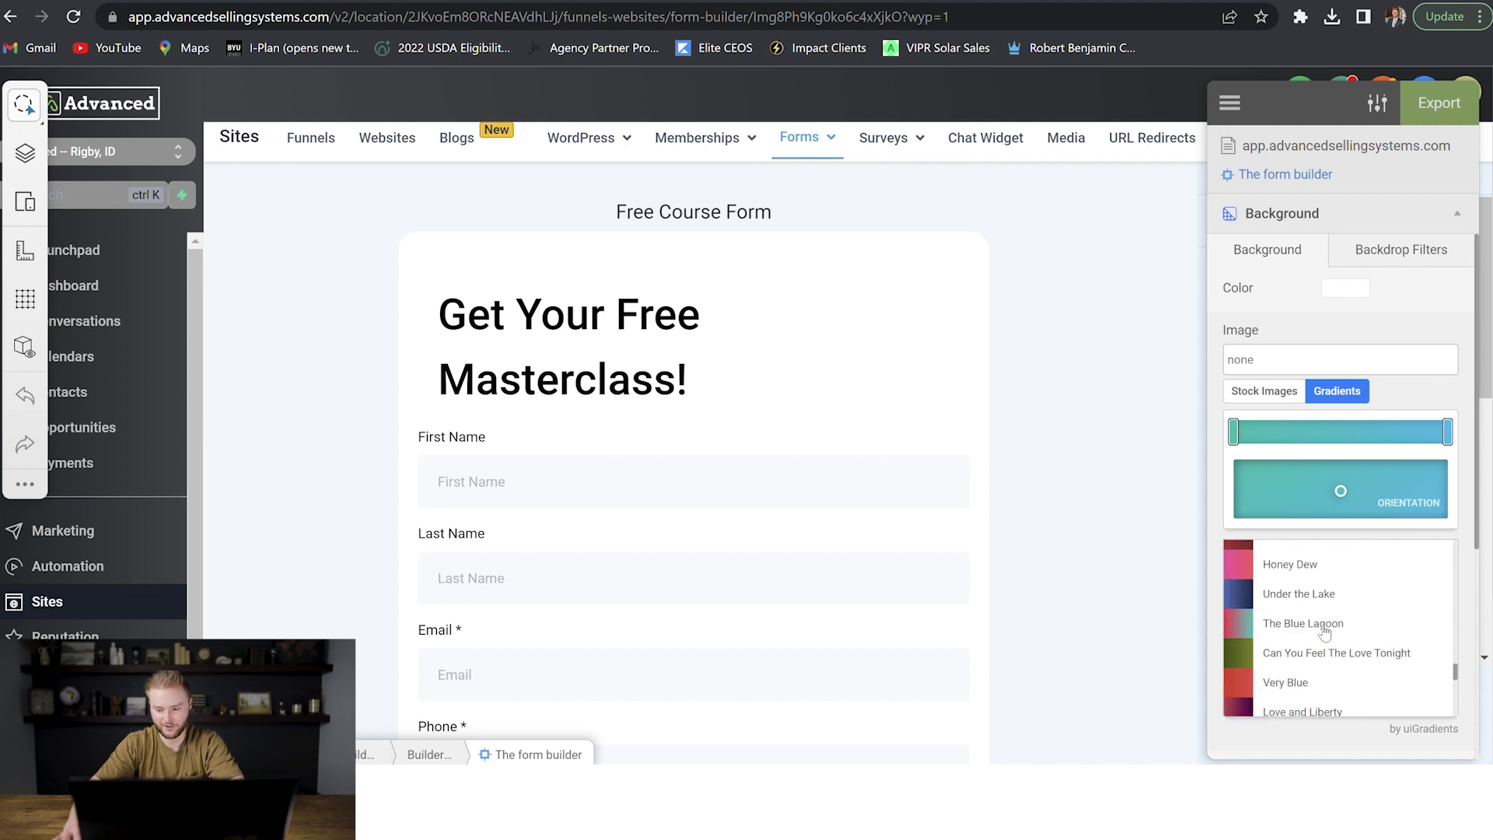
scroll(1305, 622, down, 2)
scroll(1305, 622, up, 2)
click(1276, 611)
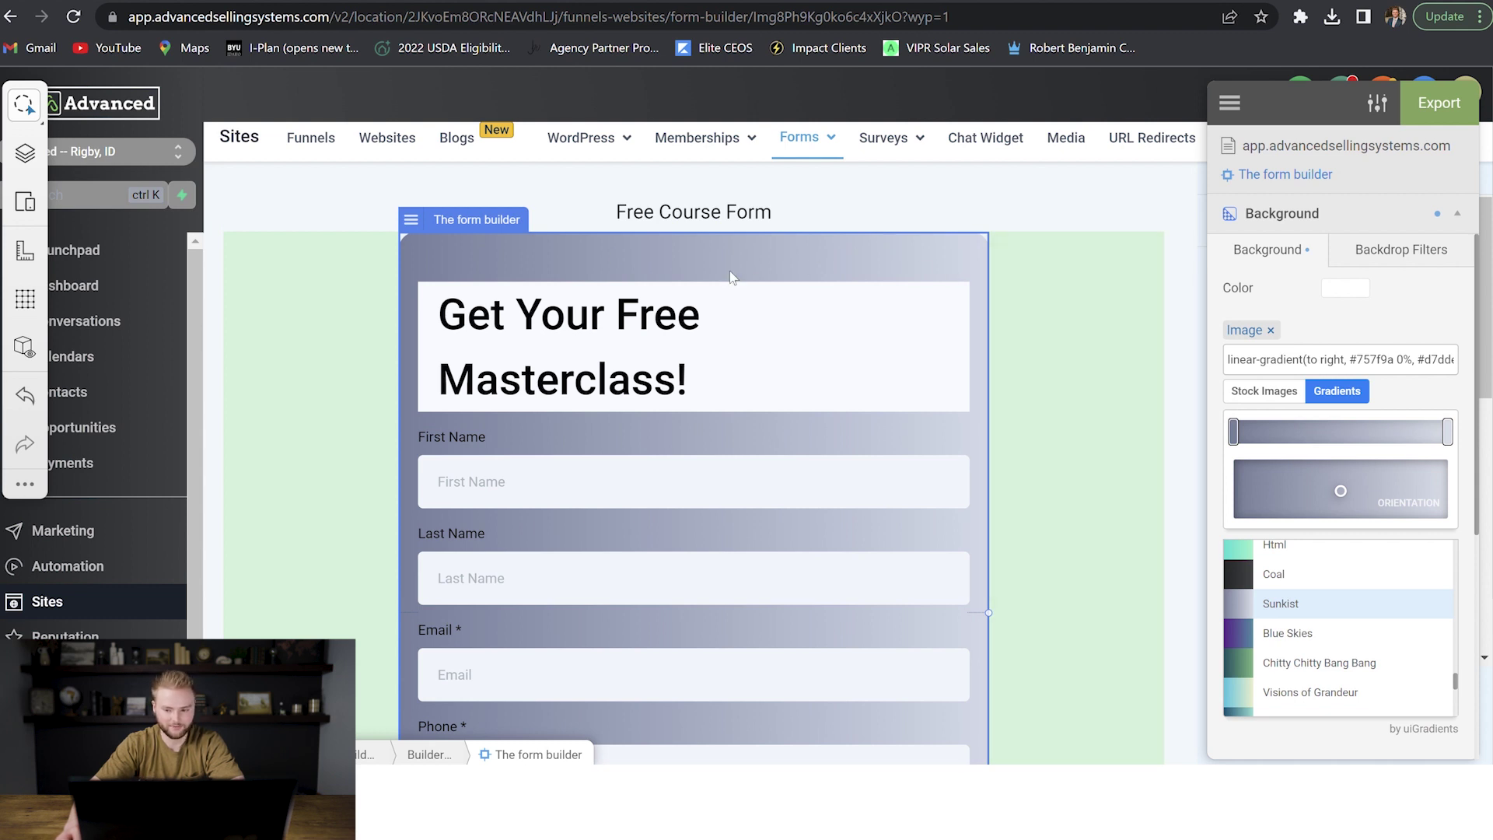
mouse_move(1348, 496)
mouse_down()
mouse_move(1290, 487)
mouse_move(1264, 505)
mouse_move(1393, 500)
mouse_move(1323, 493)
mouse_move(1311, 513)
mouse_move(1368, 505)
mouse_up()
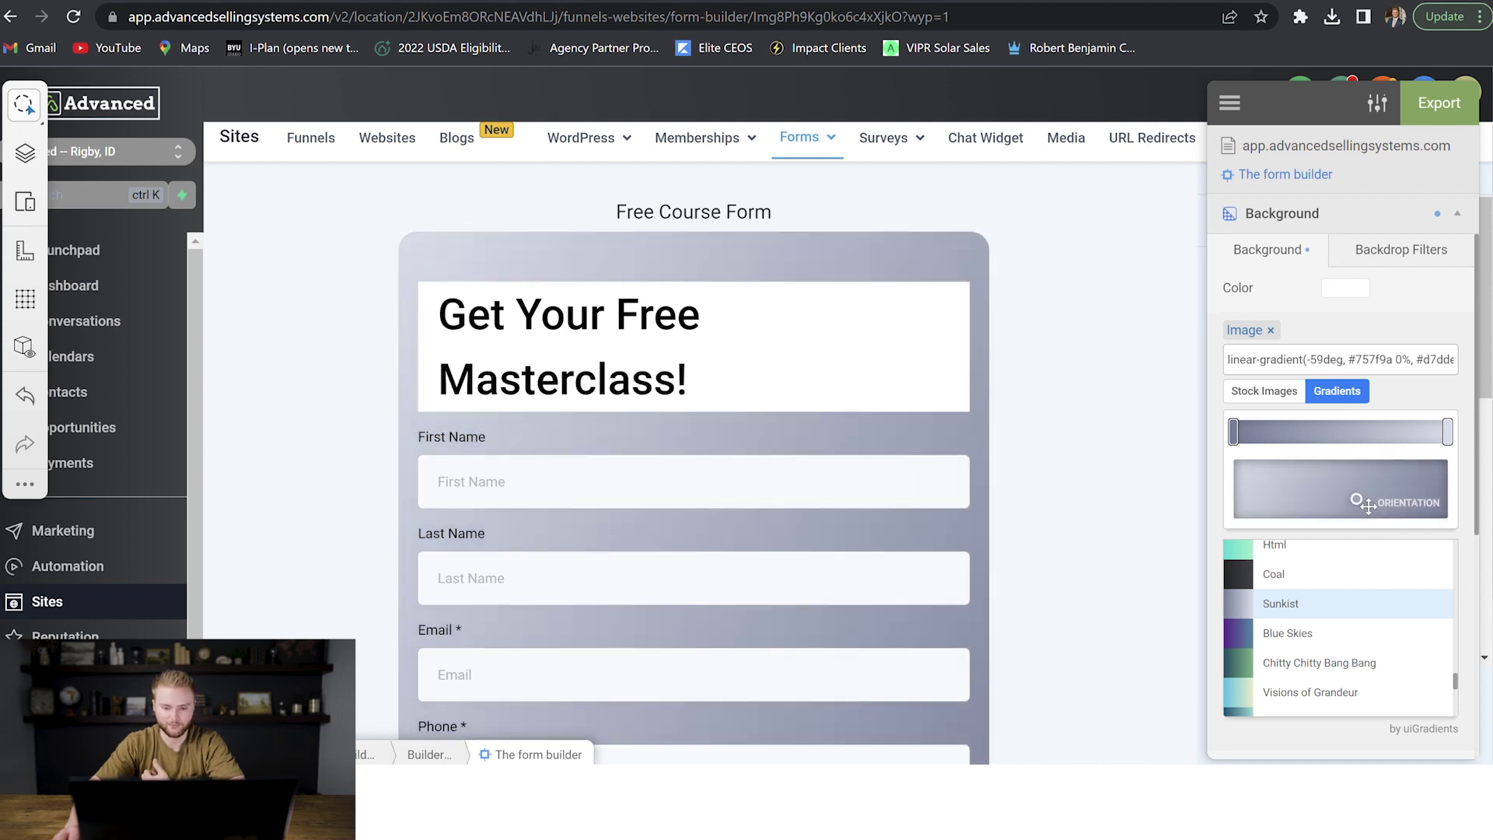
Set the form container's background to the stock photo of the man in glasses and view it along the form.
click(1272, 391)
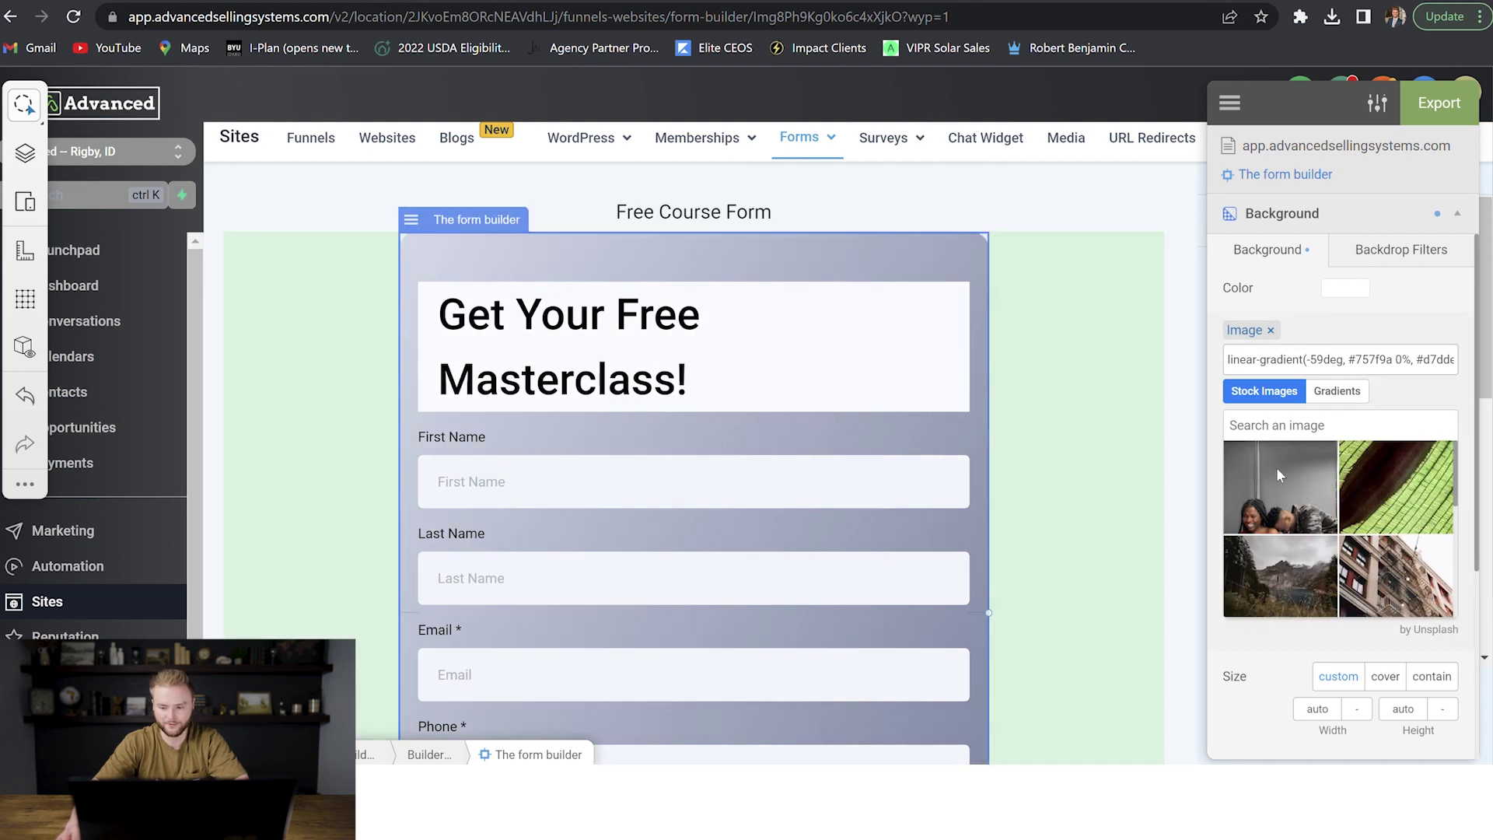
scroll(1283, 490, down, 3)
scroll(1369, 553, up, 2)
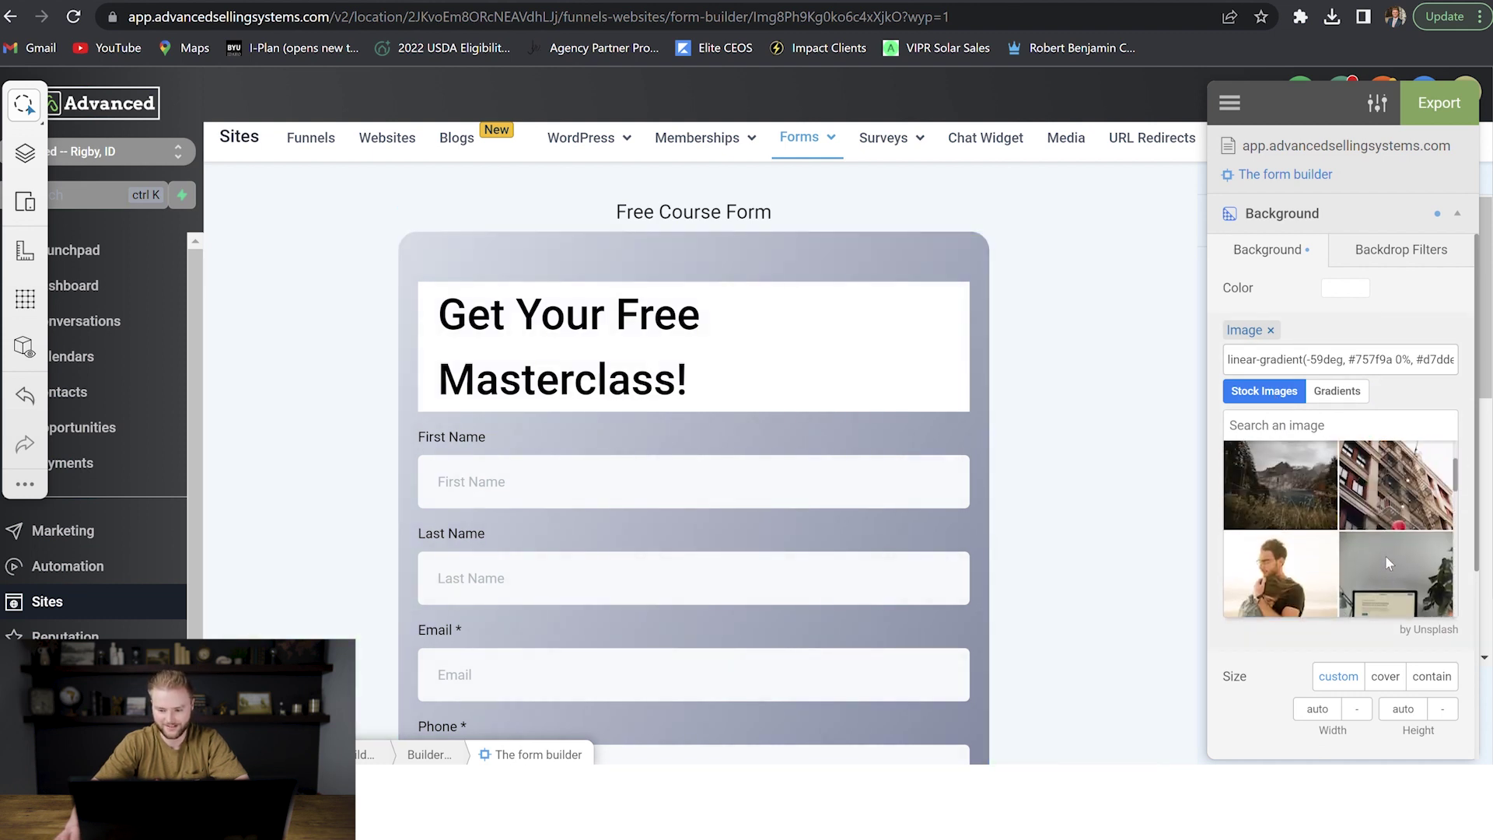
click(1281, 572)
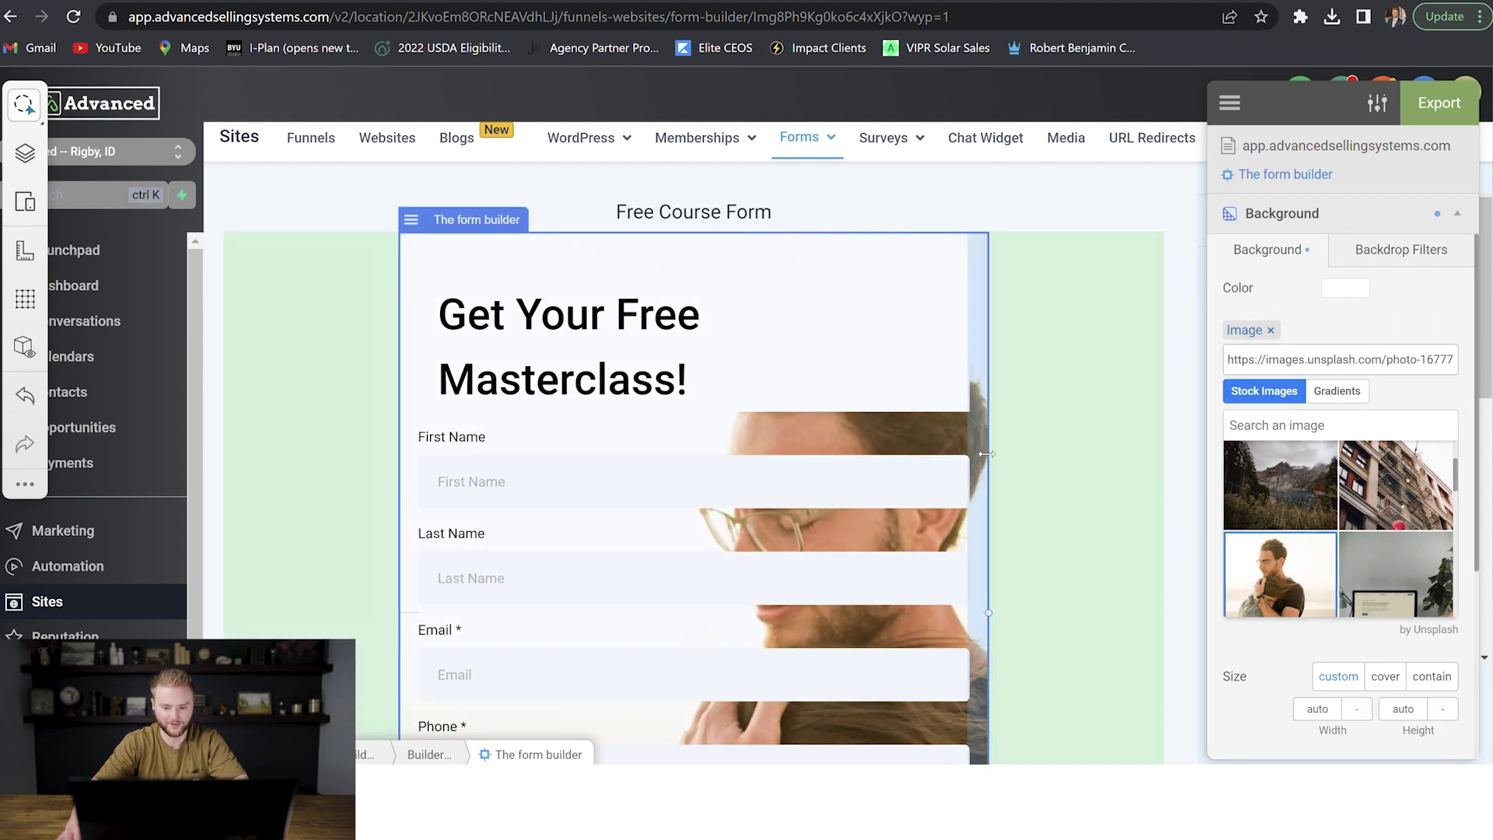
scroll(956, 474, down, 3)
scroll(843, 609, down, 1)
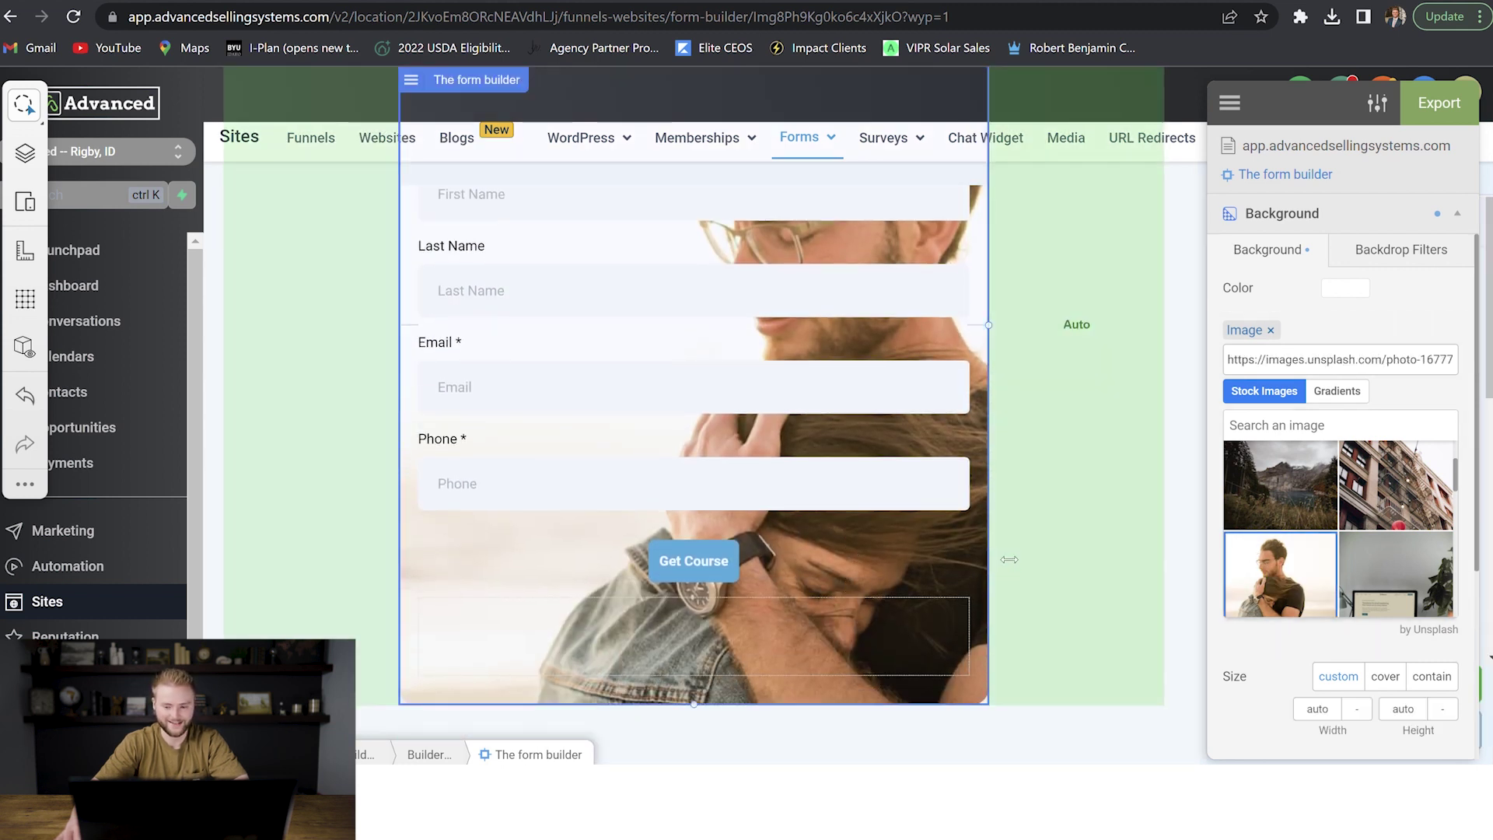
scroll(1158, 451, up, 3)
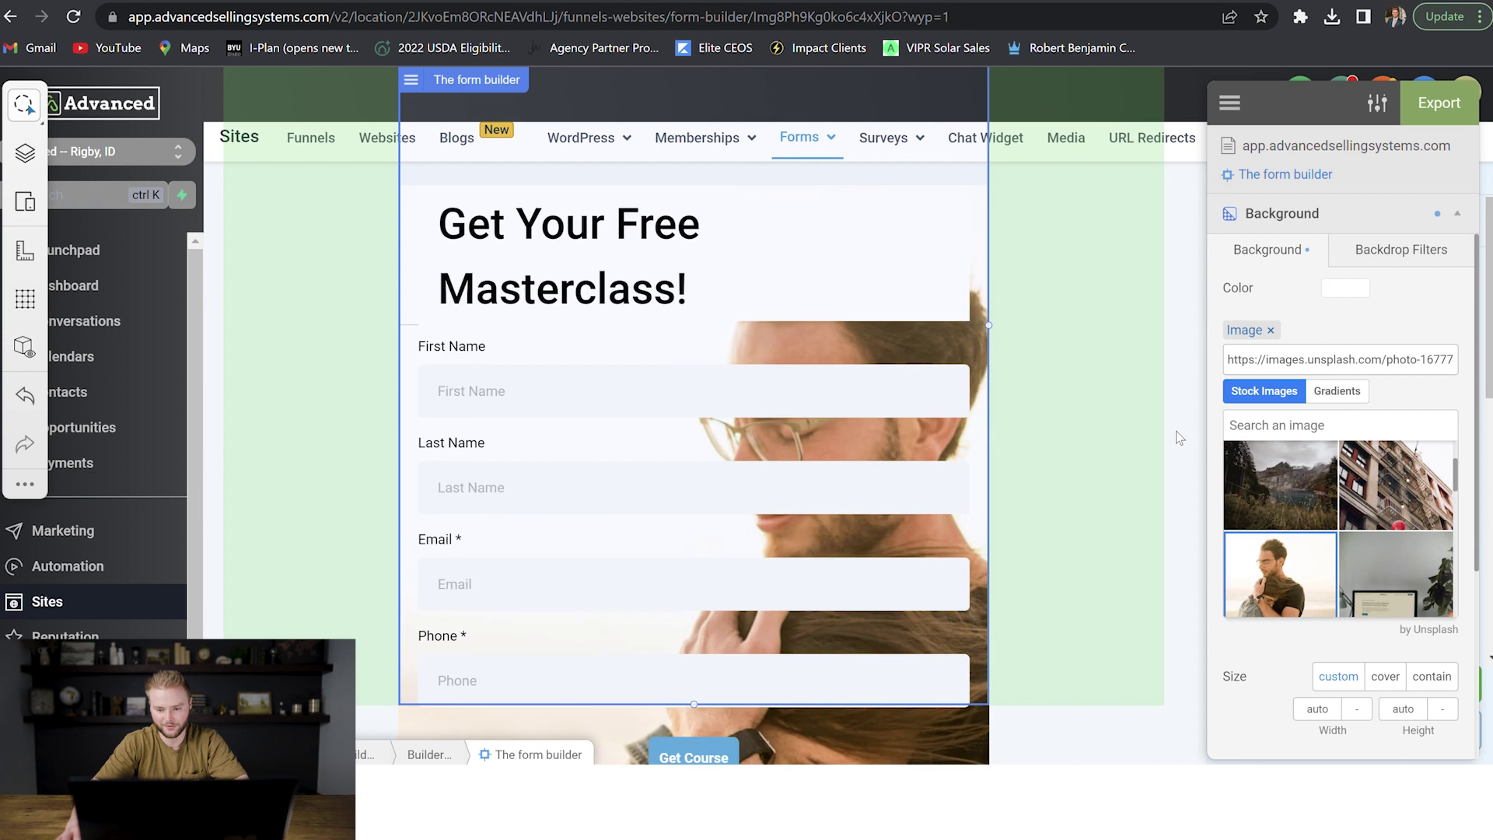
Set the form container's background to the stock photo of yellow flowers.
scroll(1375, 551, down, 1)
scroll(1375, 551, down, 5)
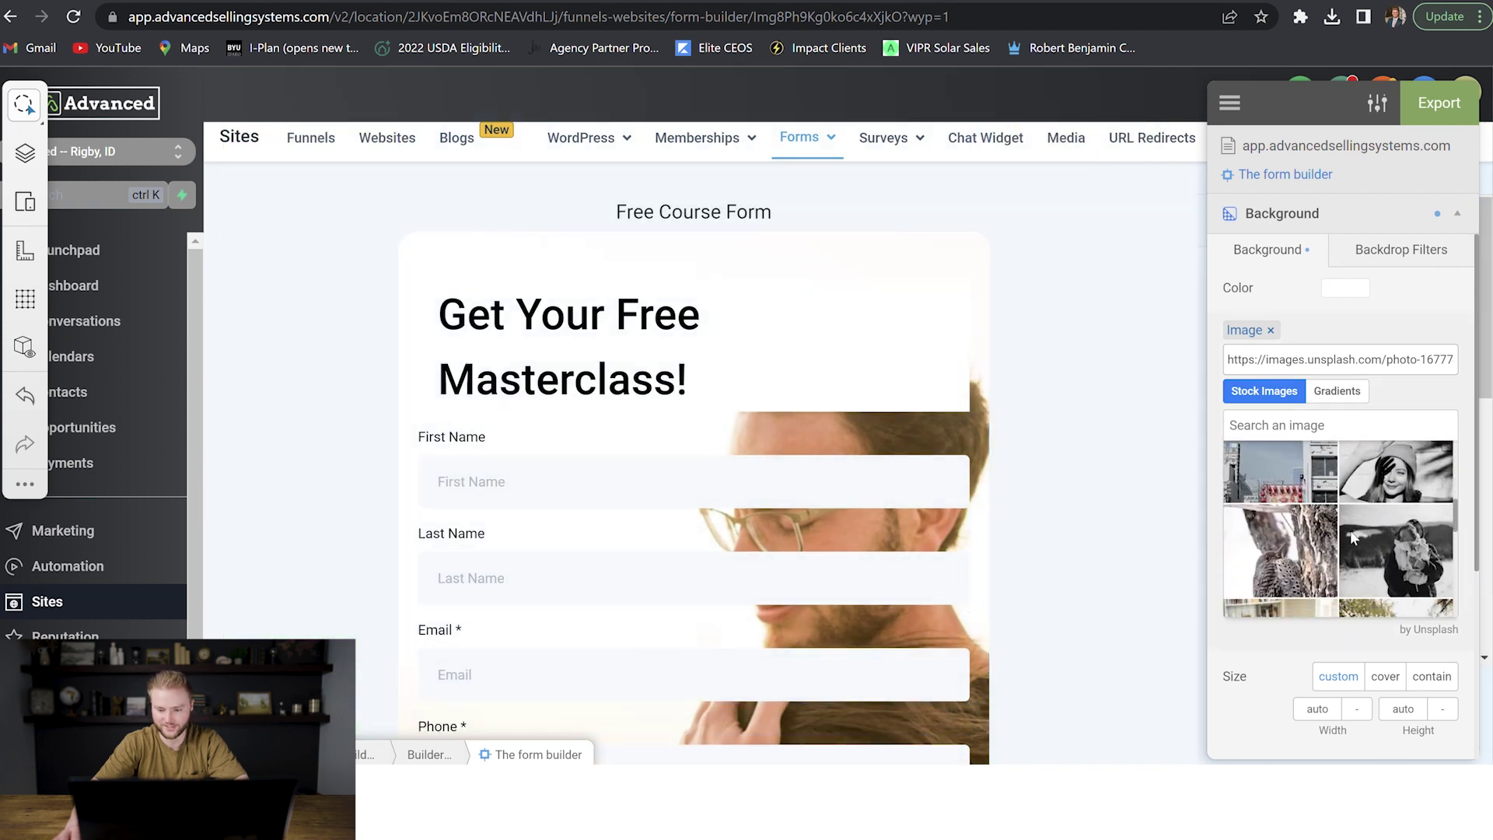
click(1360, 554)
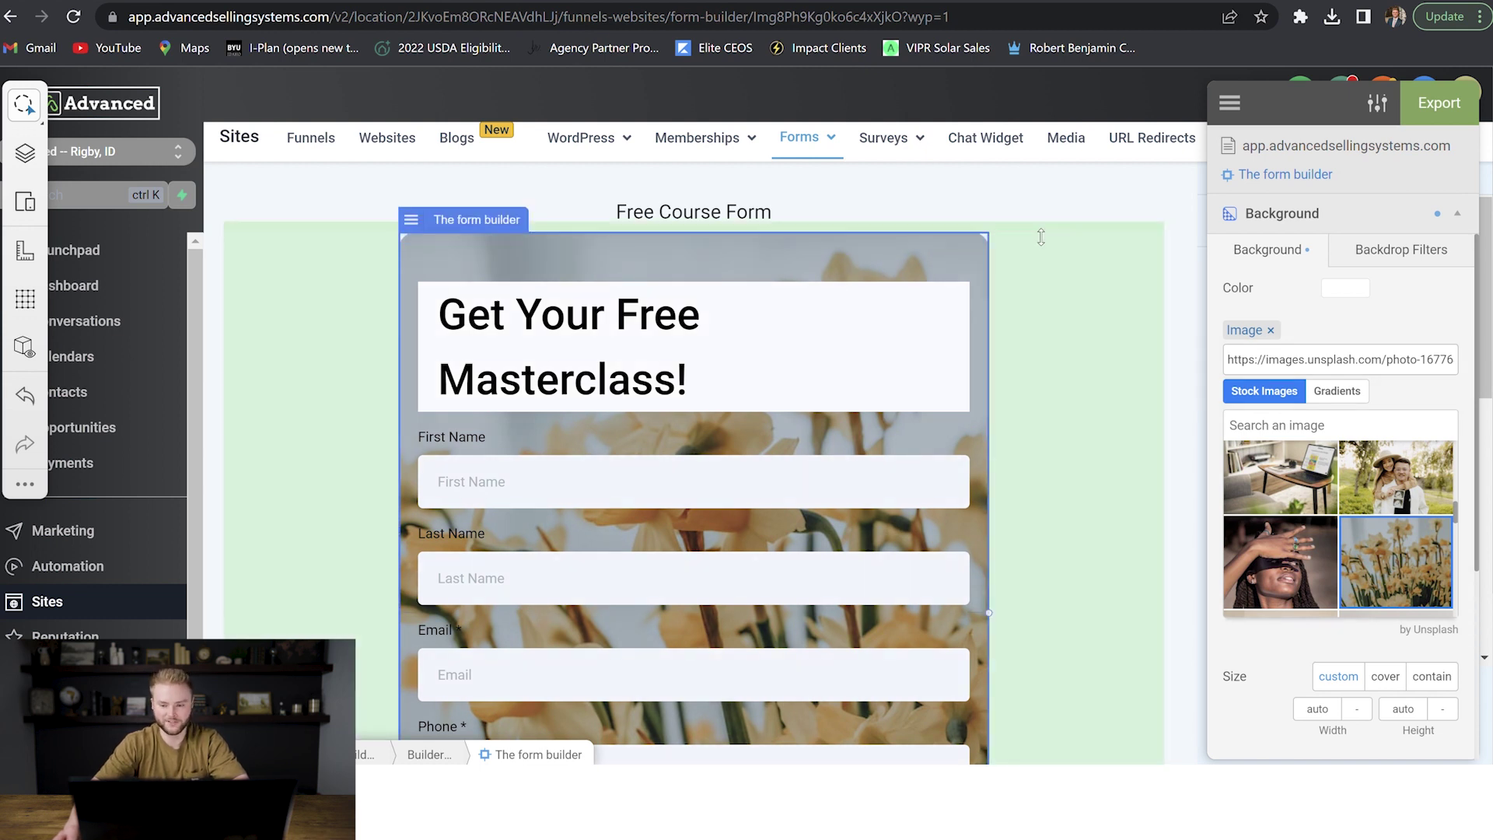
Export the CSS code, copy the form builder's background-image rule, and exit the visual editor.
click(1453, 111)
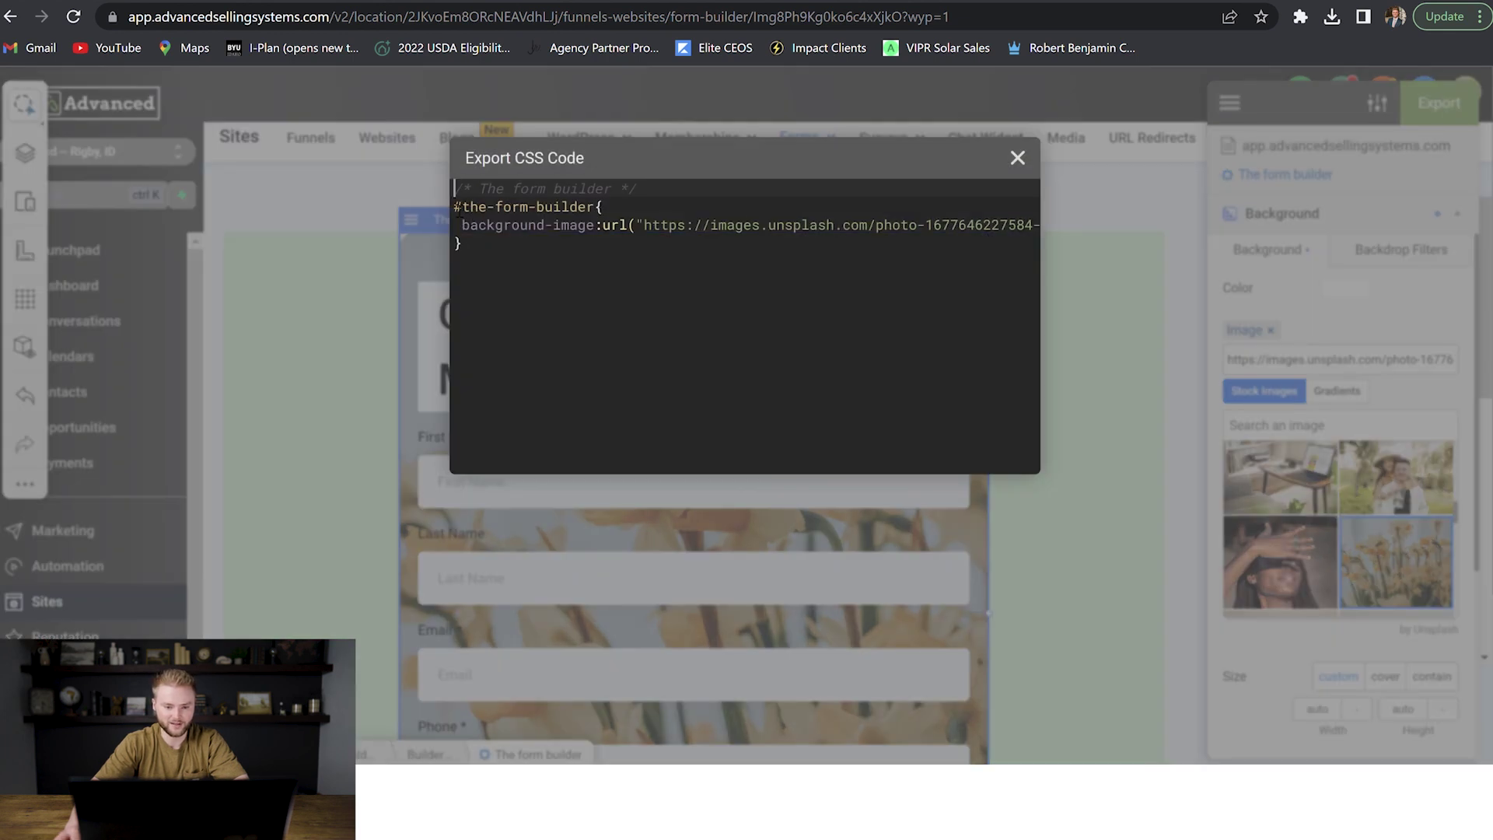
drag(455, 206, 500, 244)
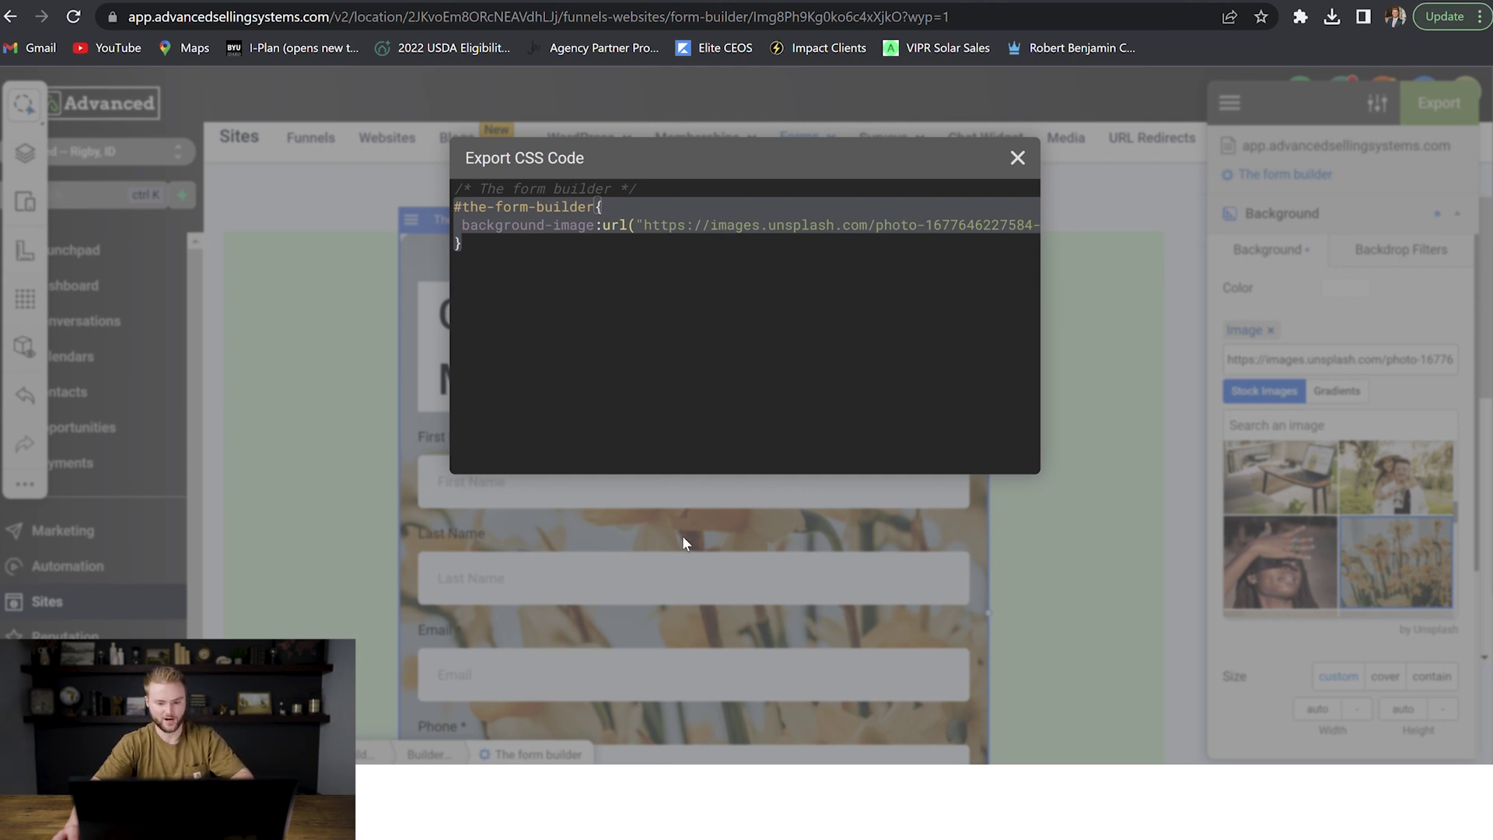
click(1018, 159)
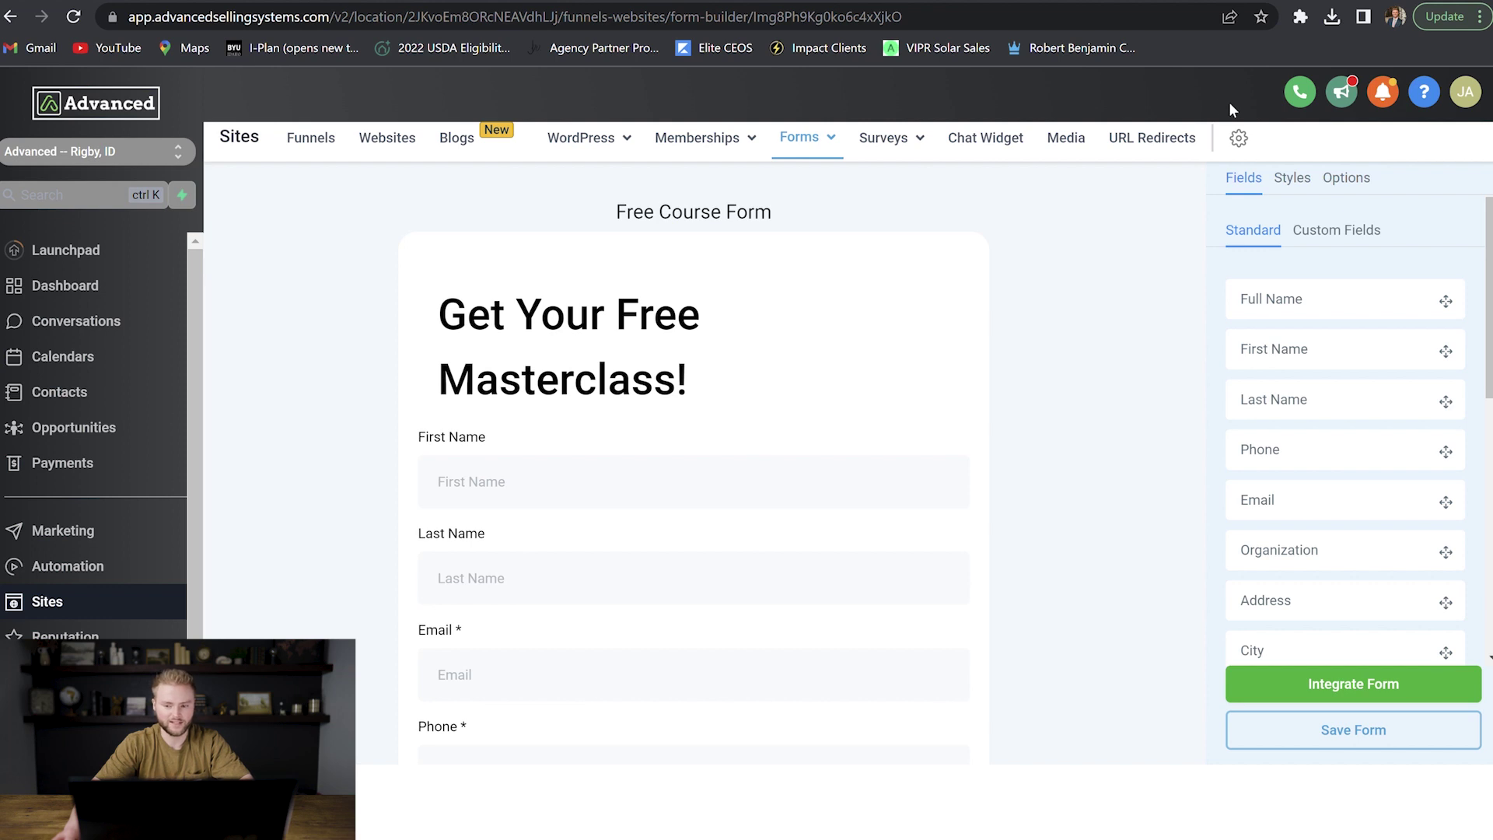
Switch to the agency view and agree to discard the form's unsaved work.
click(159, 152)
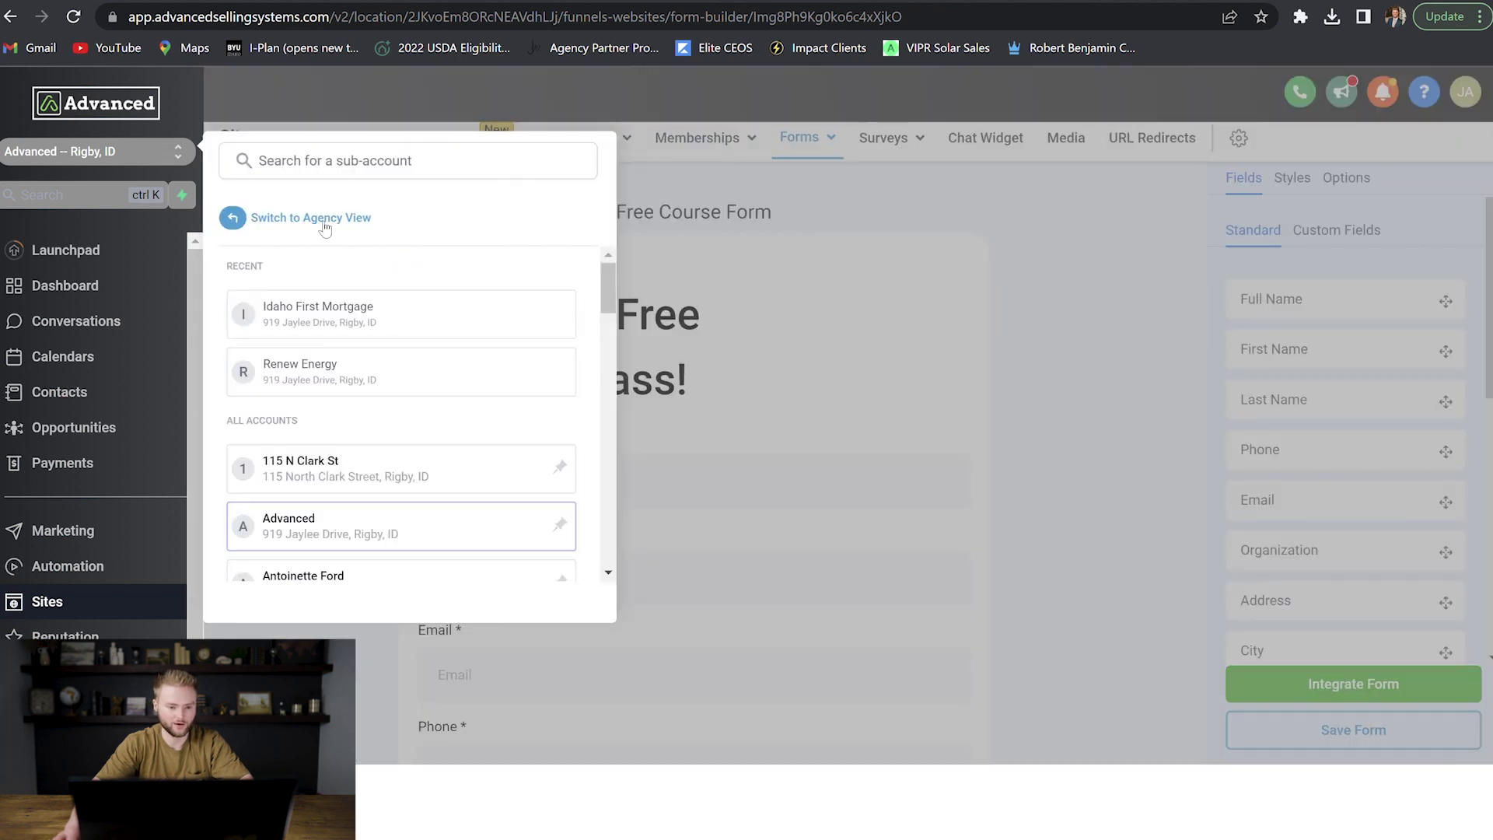
click(318, 221)
click(1014, 292)
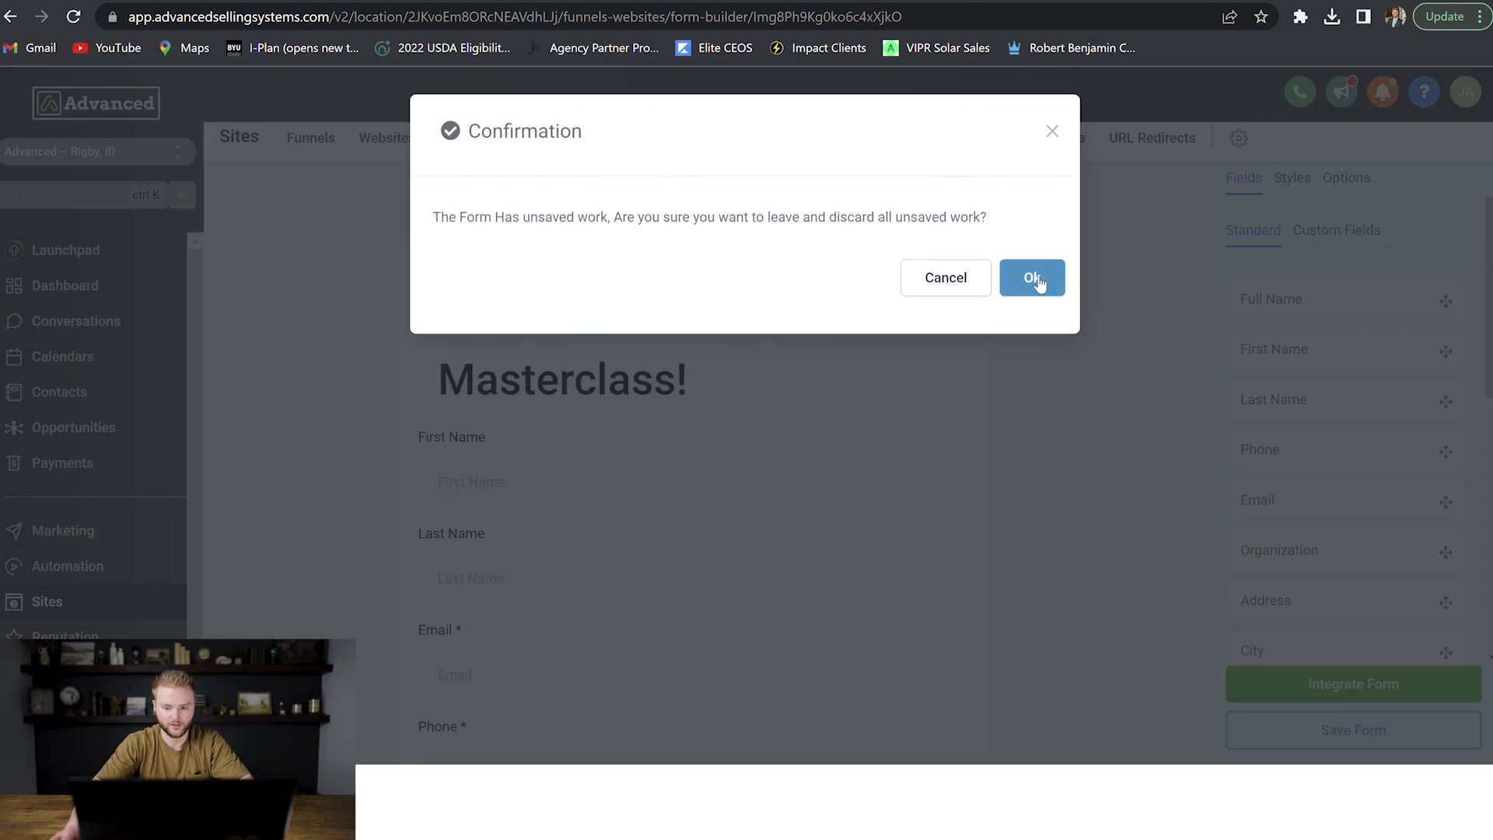
Append the copied form-builder background-image rule to the custom CSS in the agency's Company settings and update the company.
click(1034, 282)
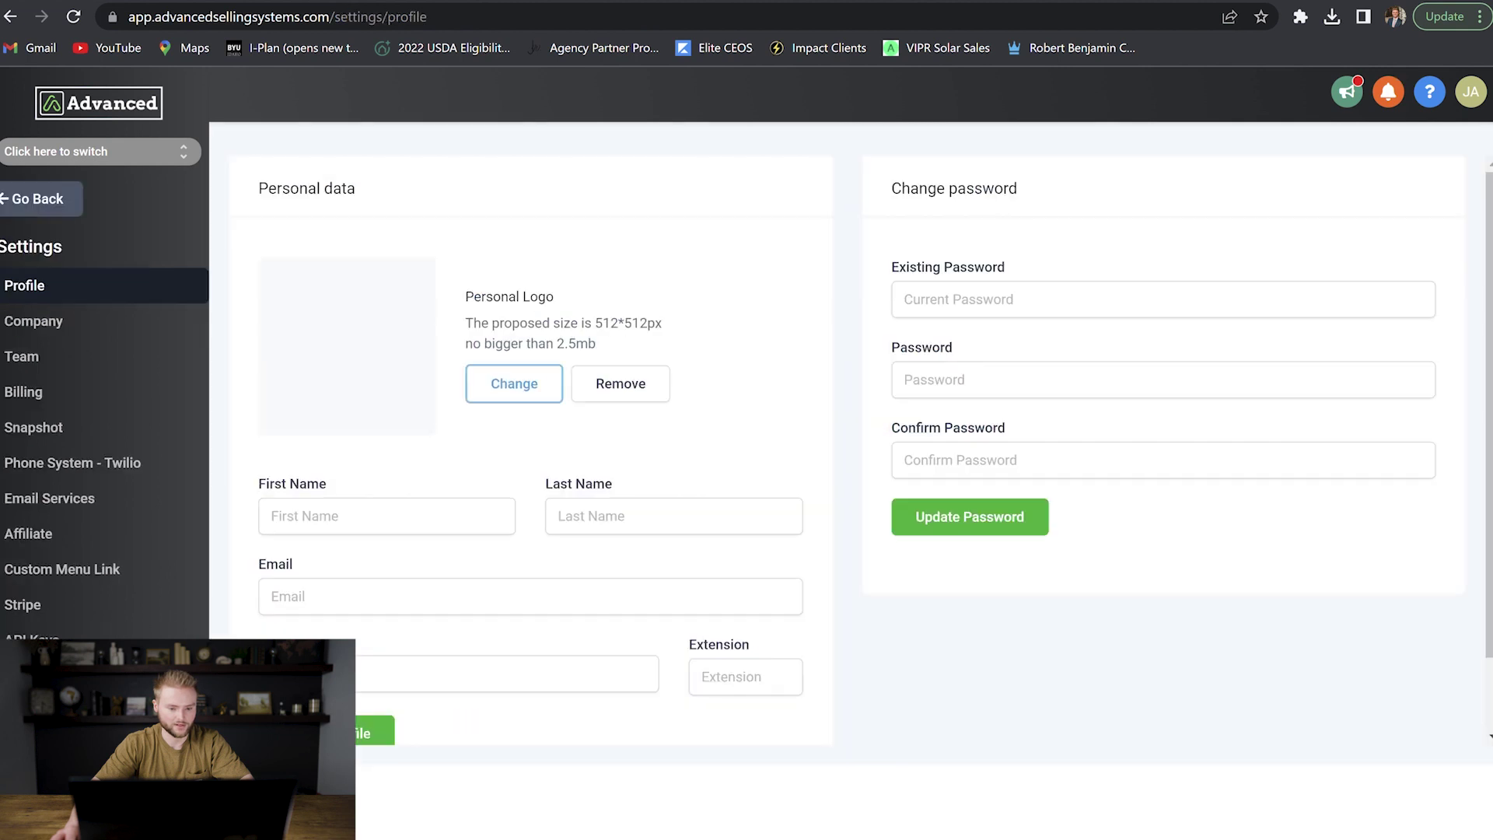
click(100, 321)
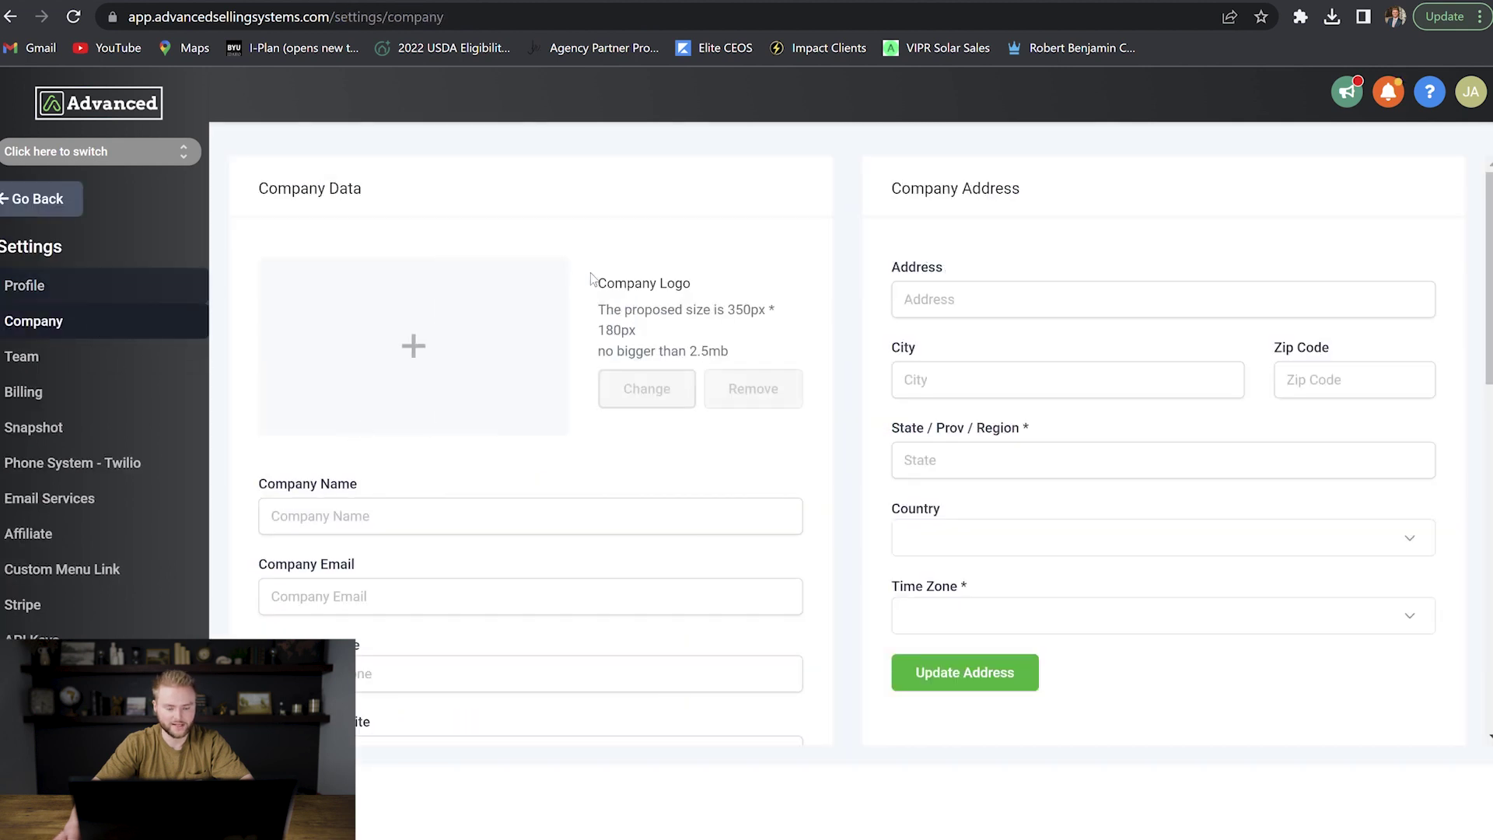
scroll(666, 283, down, 10)
scroll(459, 338, down, 5)
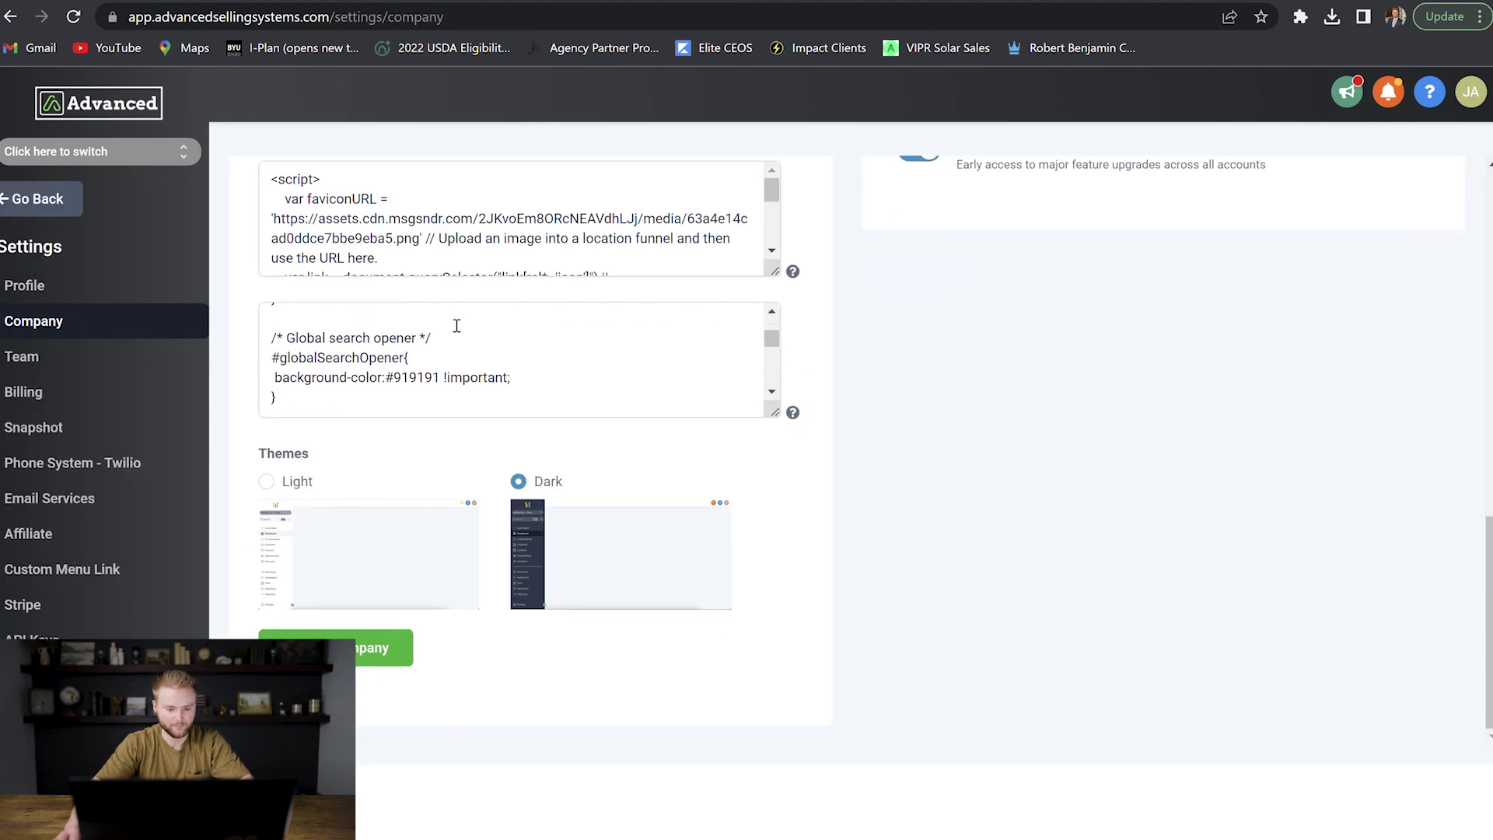
scroll(460, 338, down, 5)
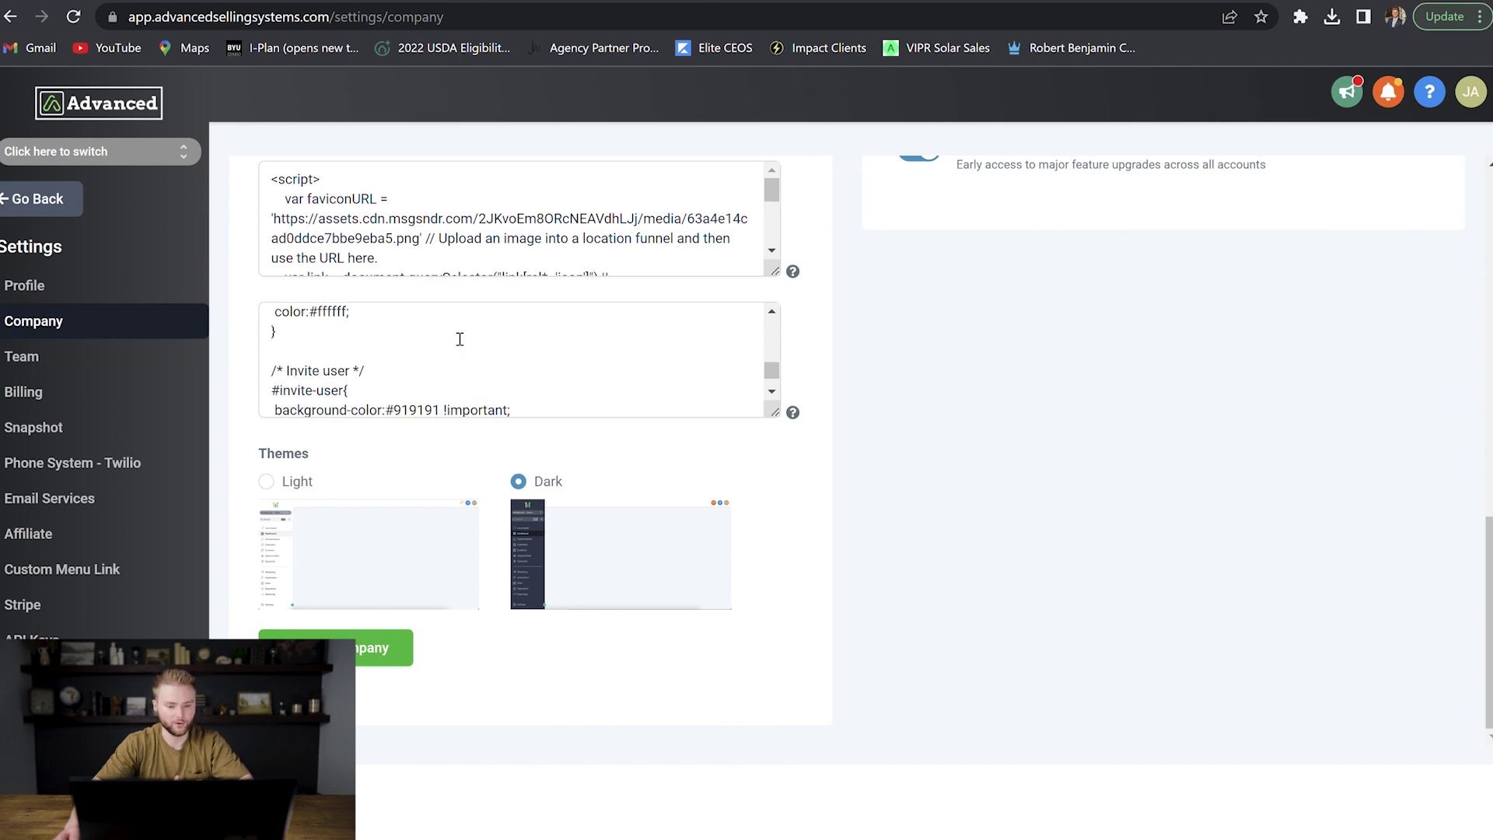
click(330, 406)
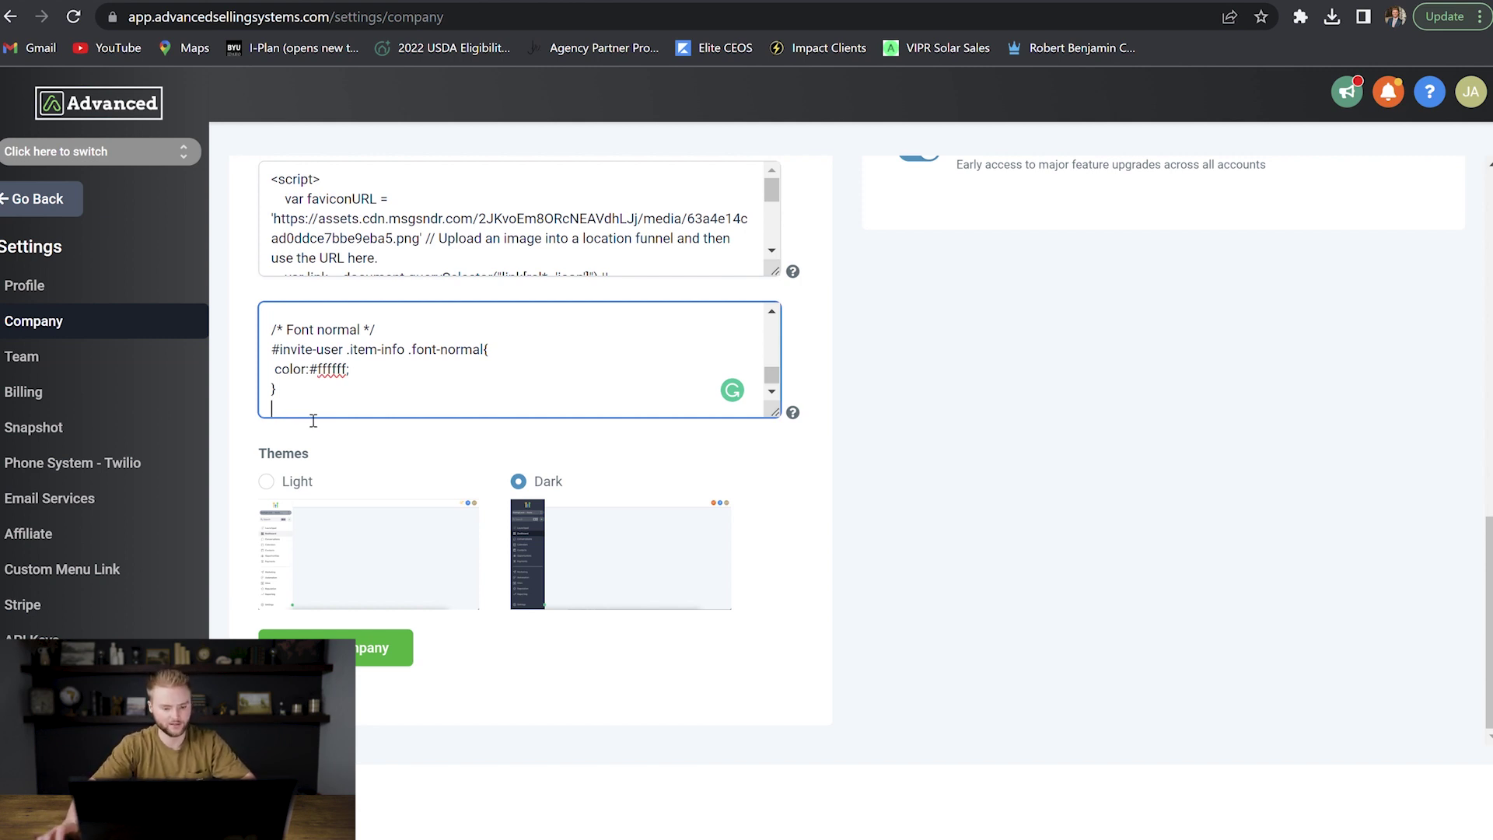
key(ctrl+v)
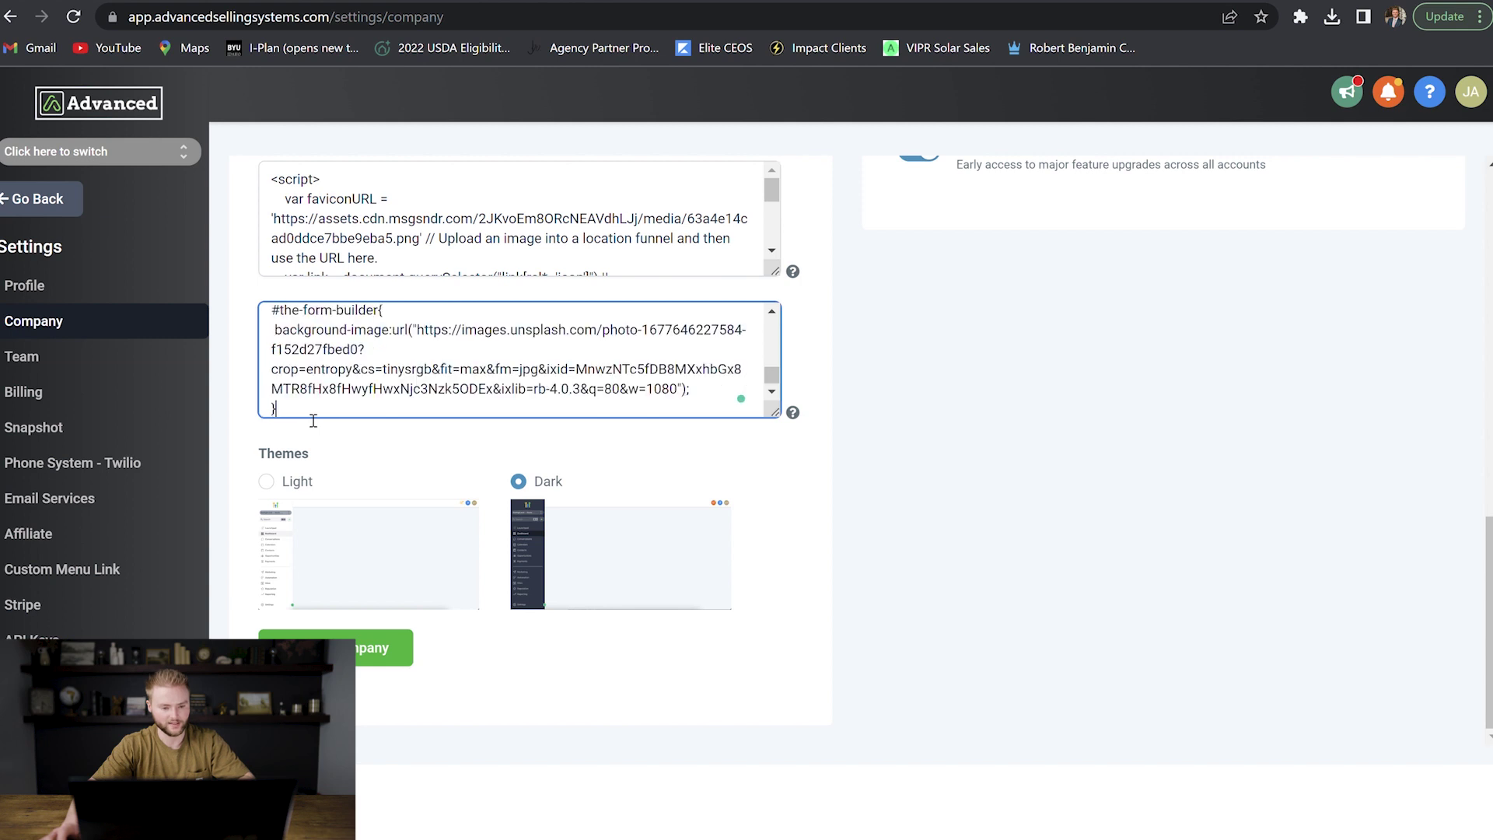
click(350, 648)
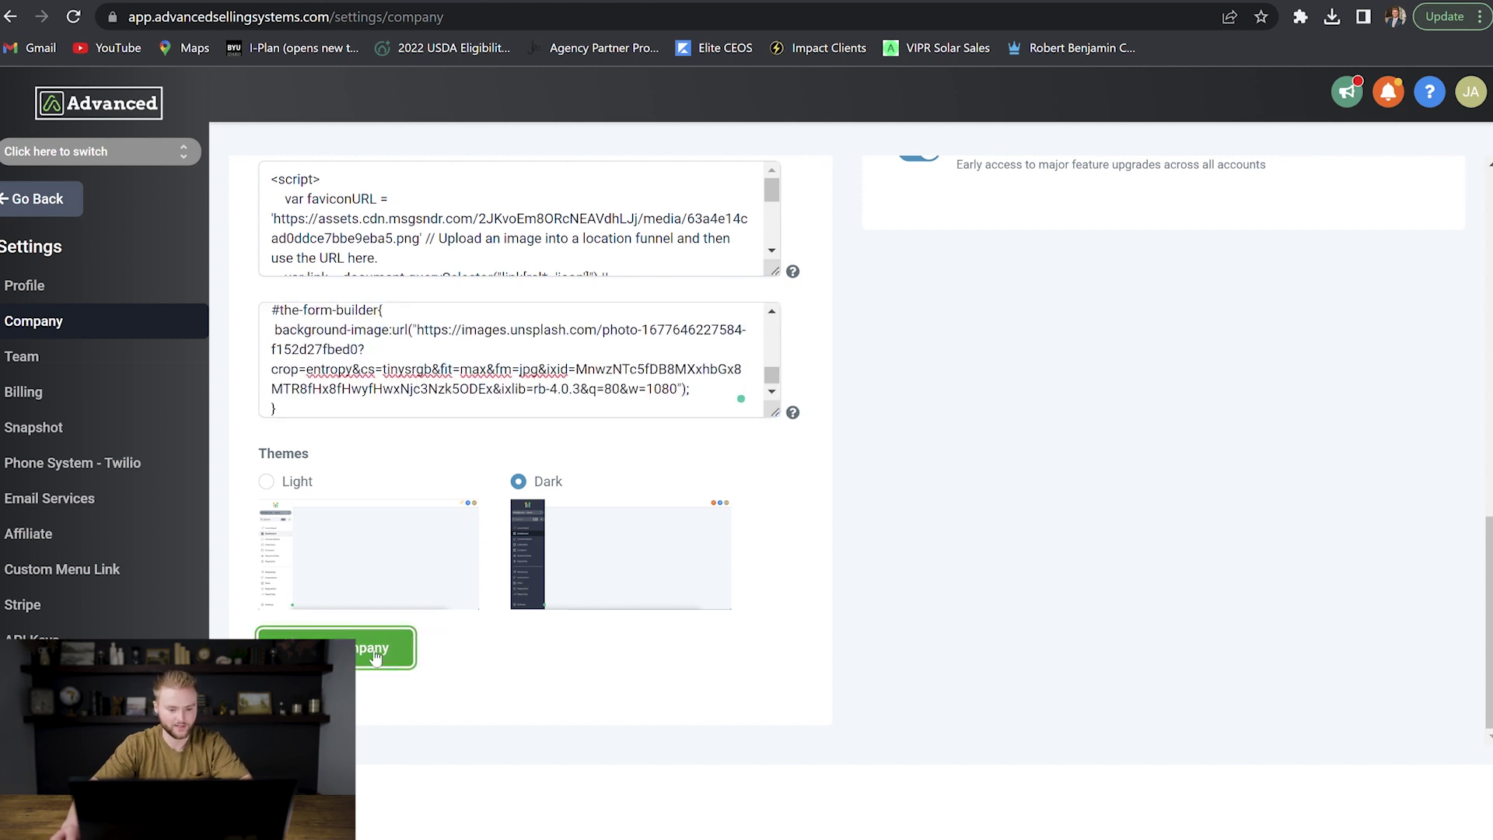
Reload the Company settings page and switch to the Advanced sub-account.
scroll(446, 661, up, 5)
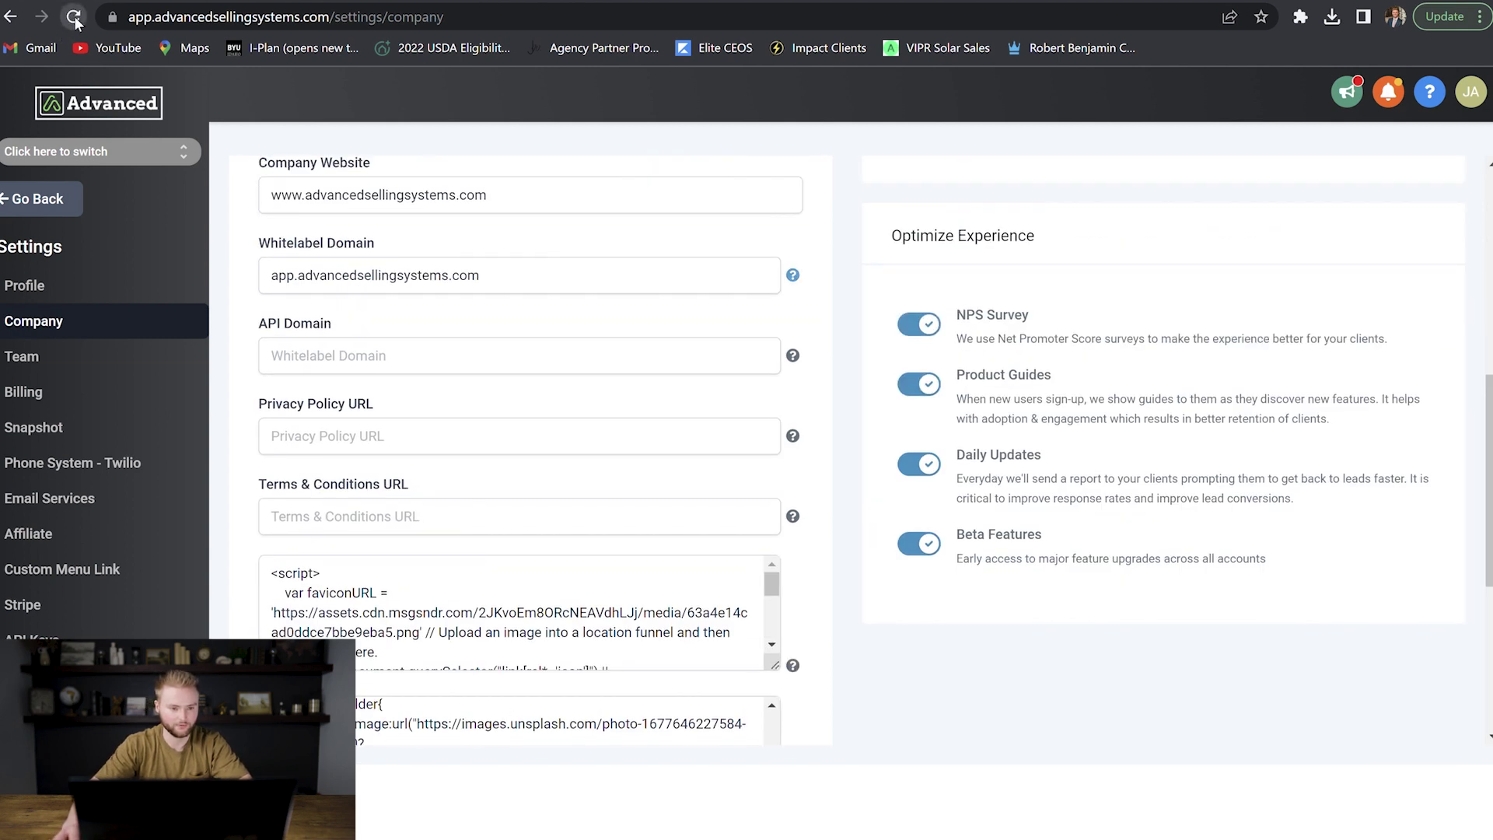
click(75, 18)
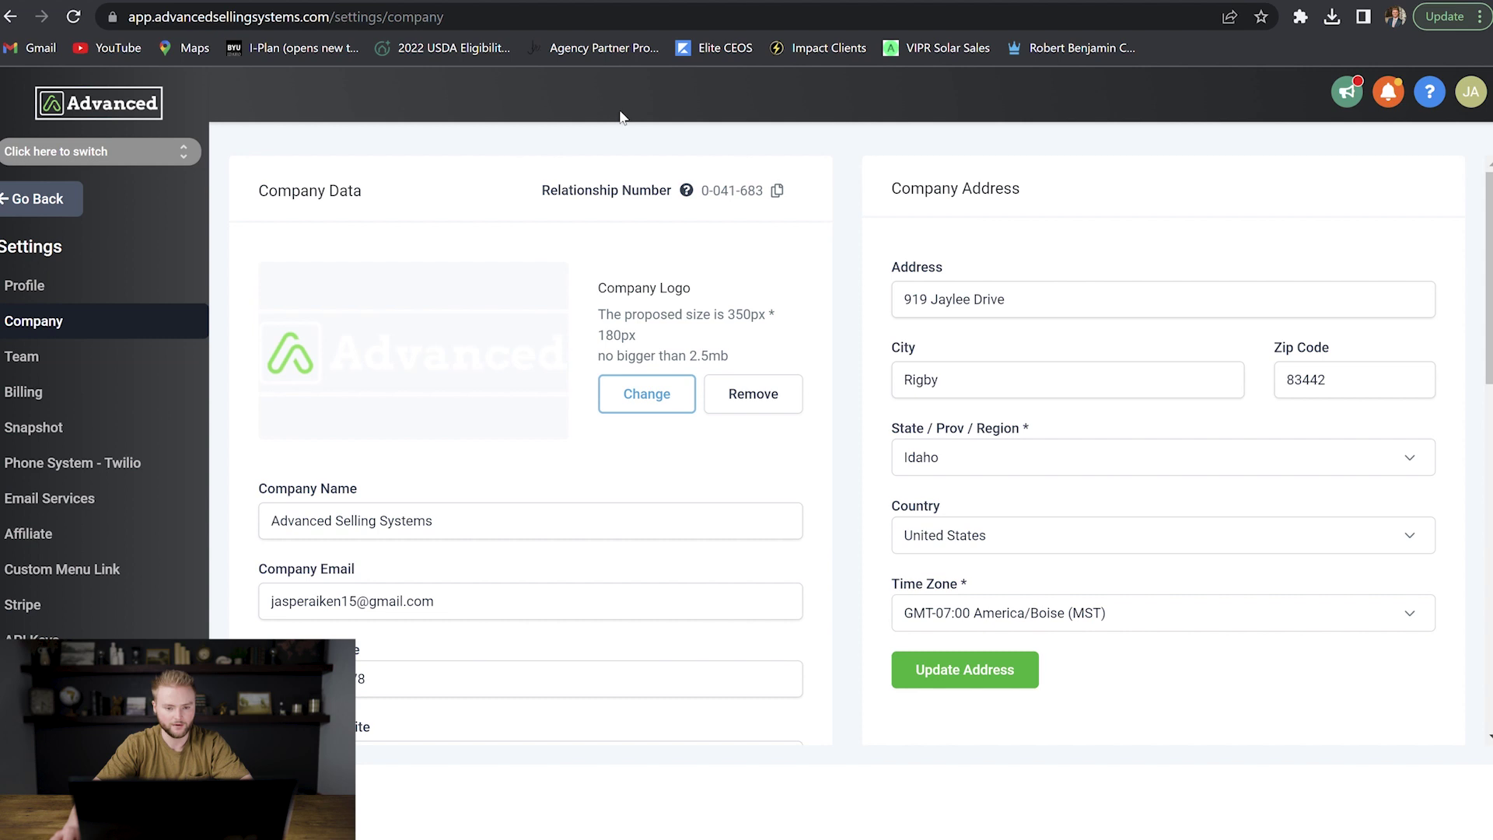
click(182, 152)
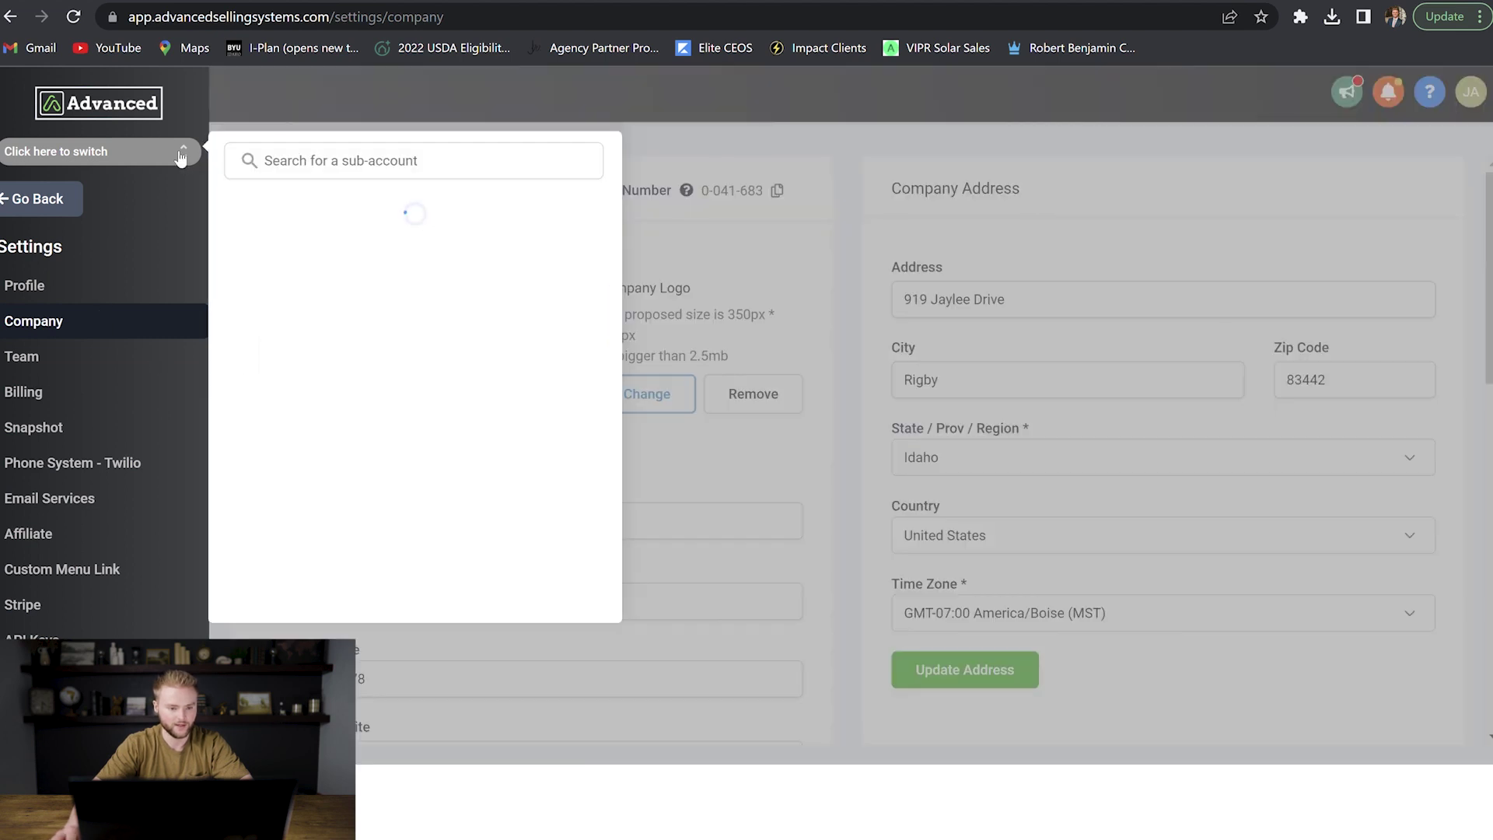
click(314, 254)
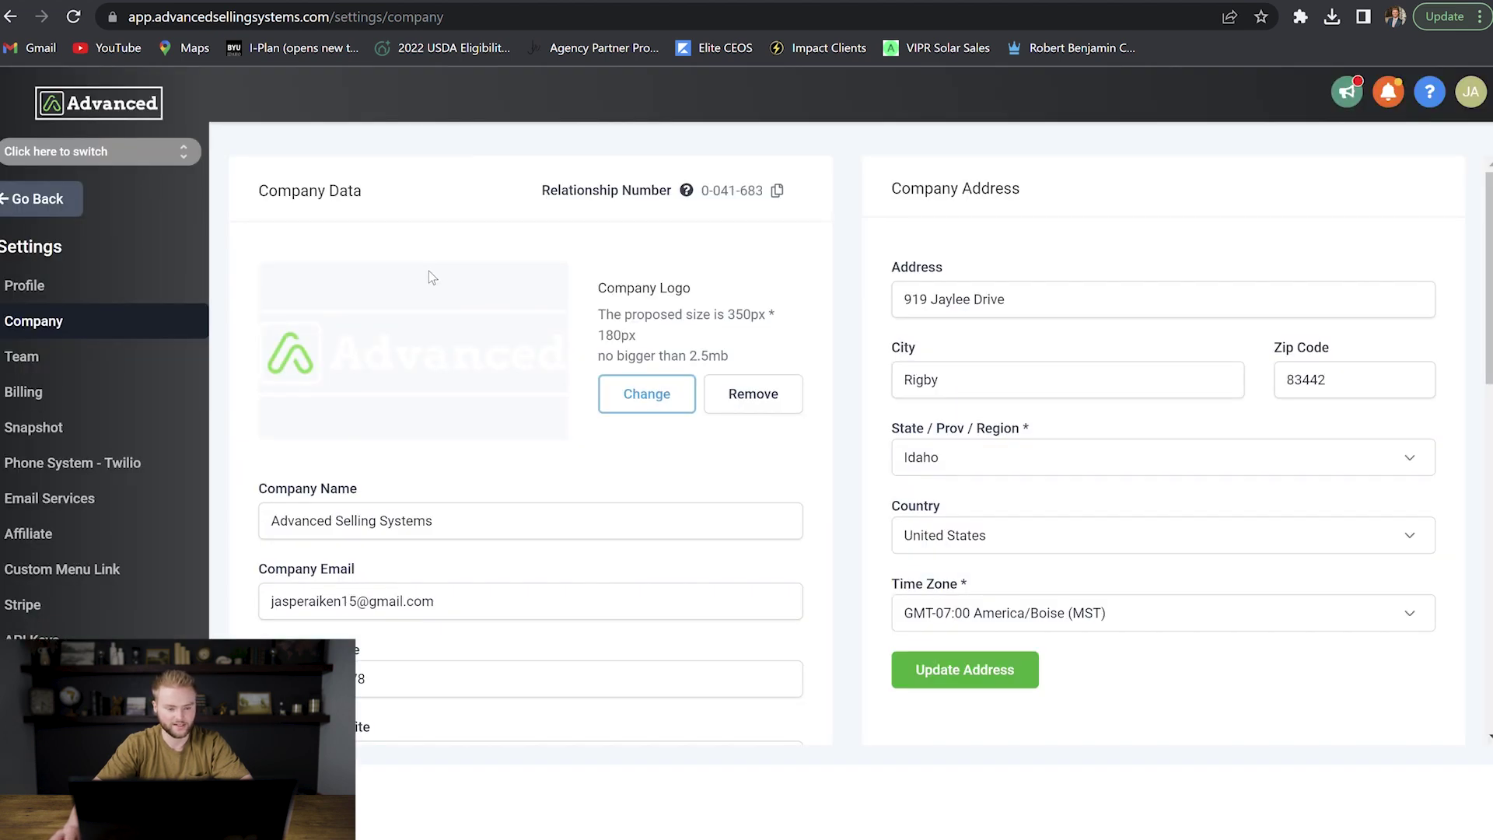
Open the Free Course Form in the form builder and check the background image along the whole form.
click(85, 601)
click(809, 142)
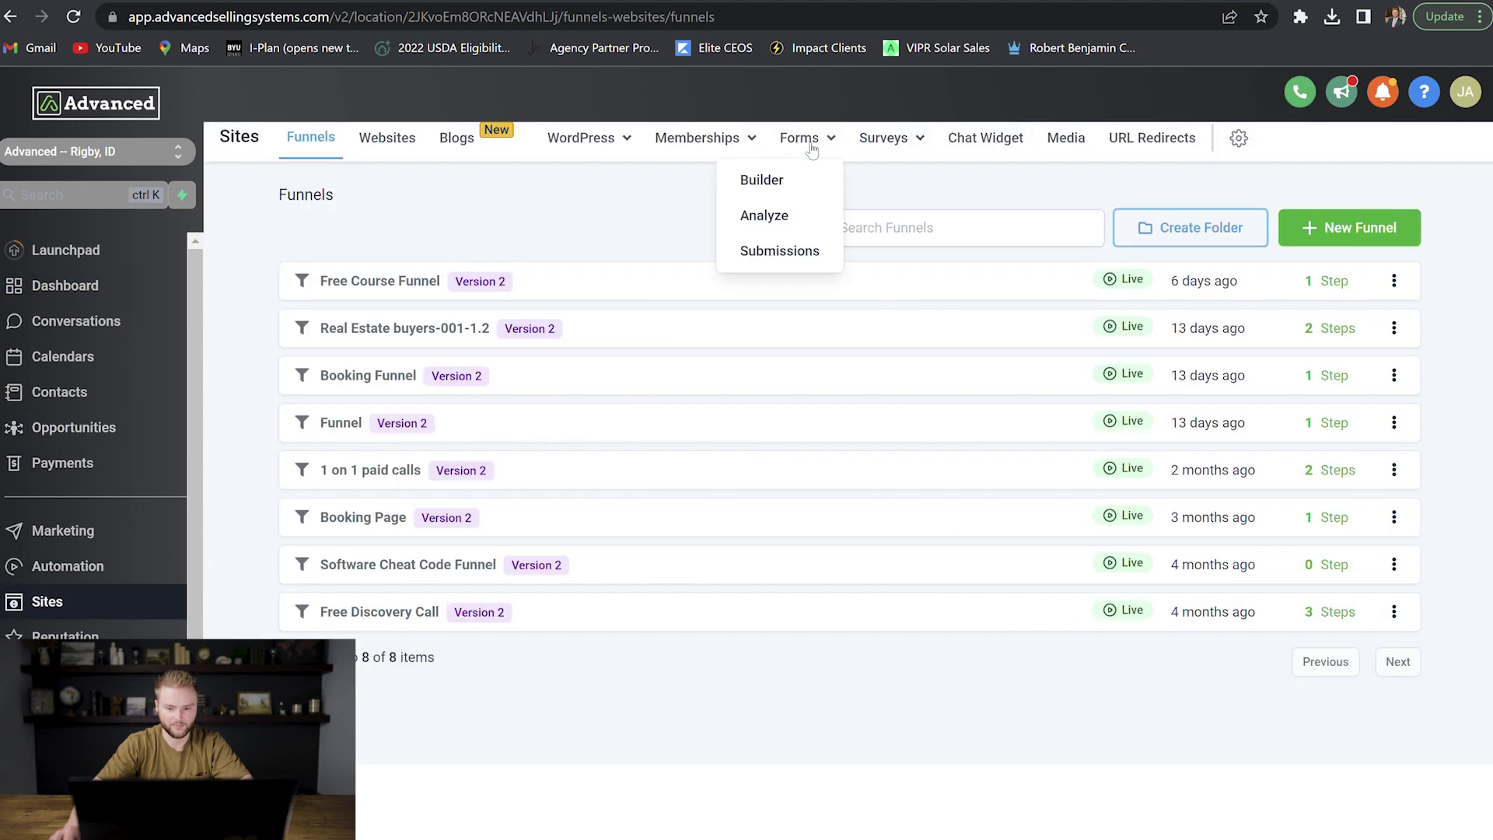
click(784, 183)
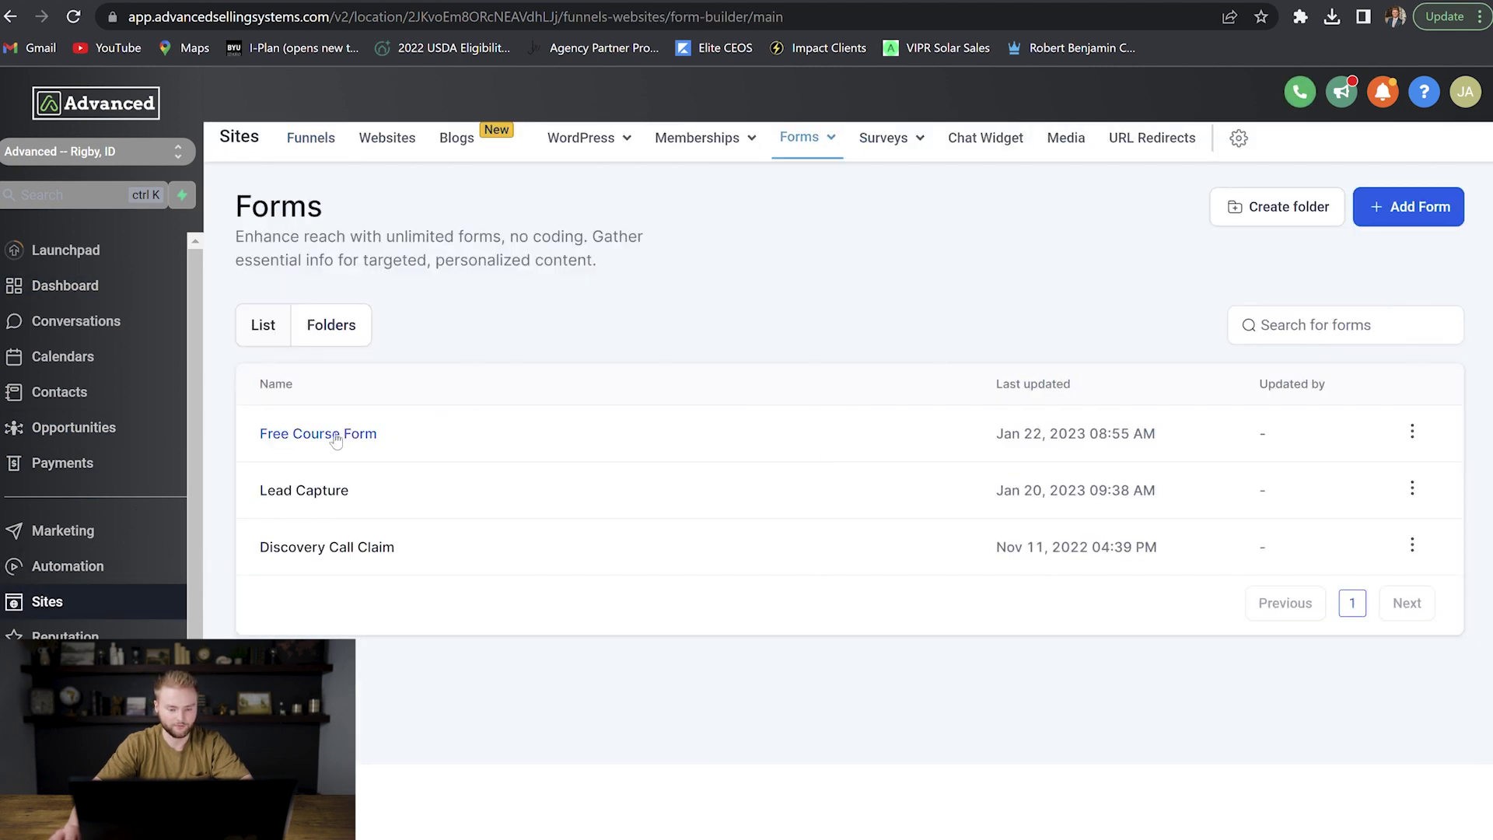
click(336, 437)
scroll(801, 304, down, 4)
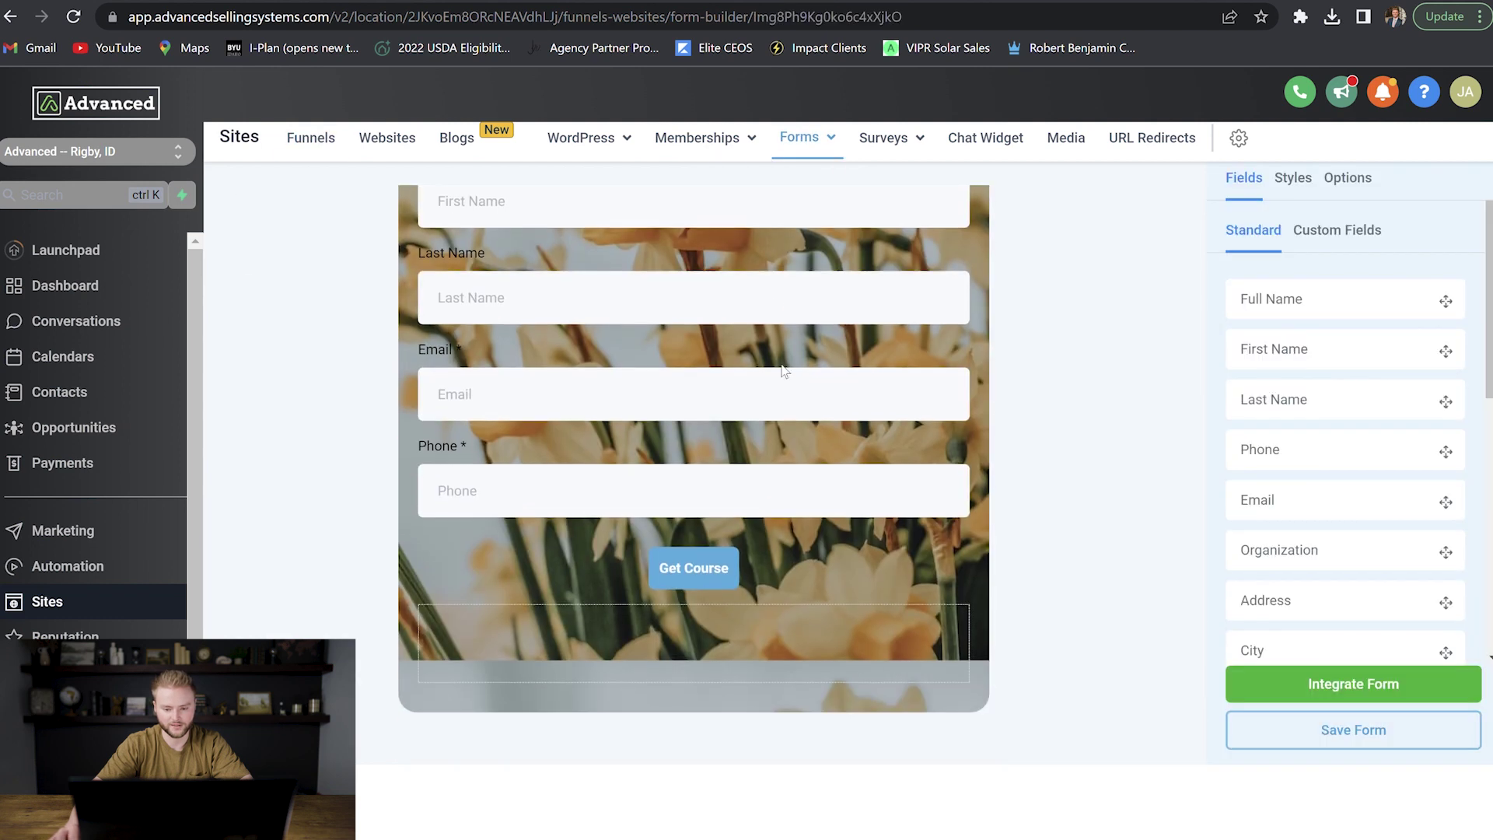
scroll(609, 533, up, 4)
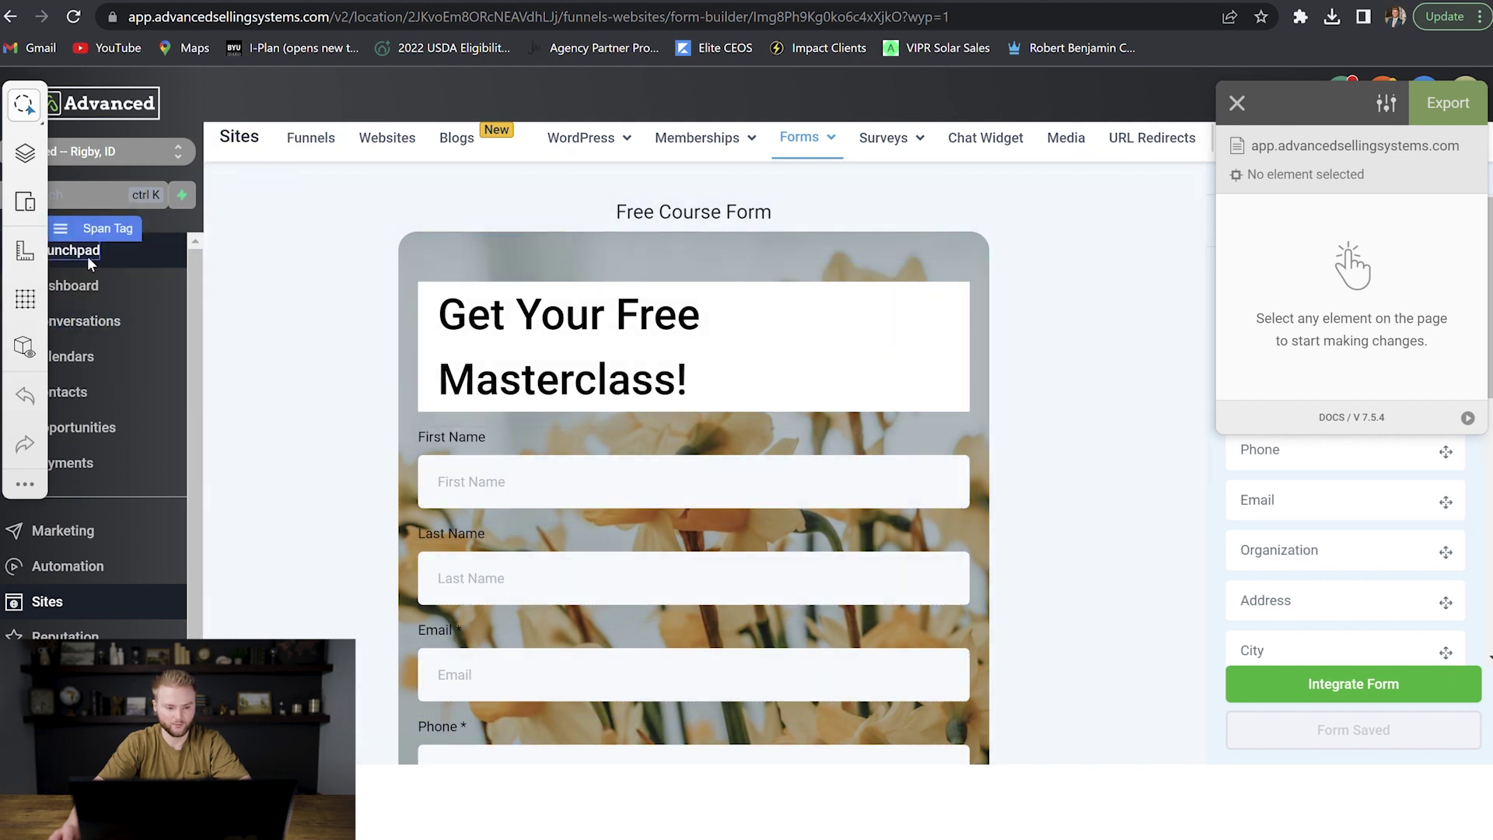
Set the font family of the sidebar's Launchpad label to Revalia and hide the visual editor's panels.
click(87, 256)
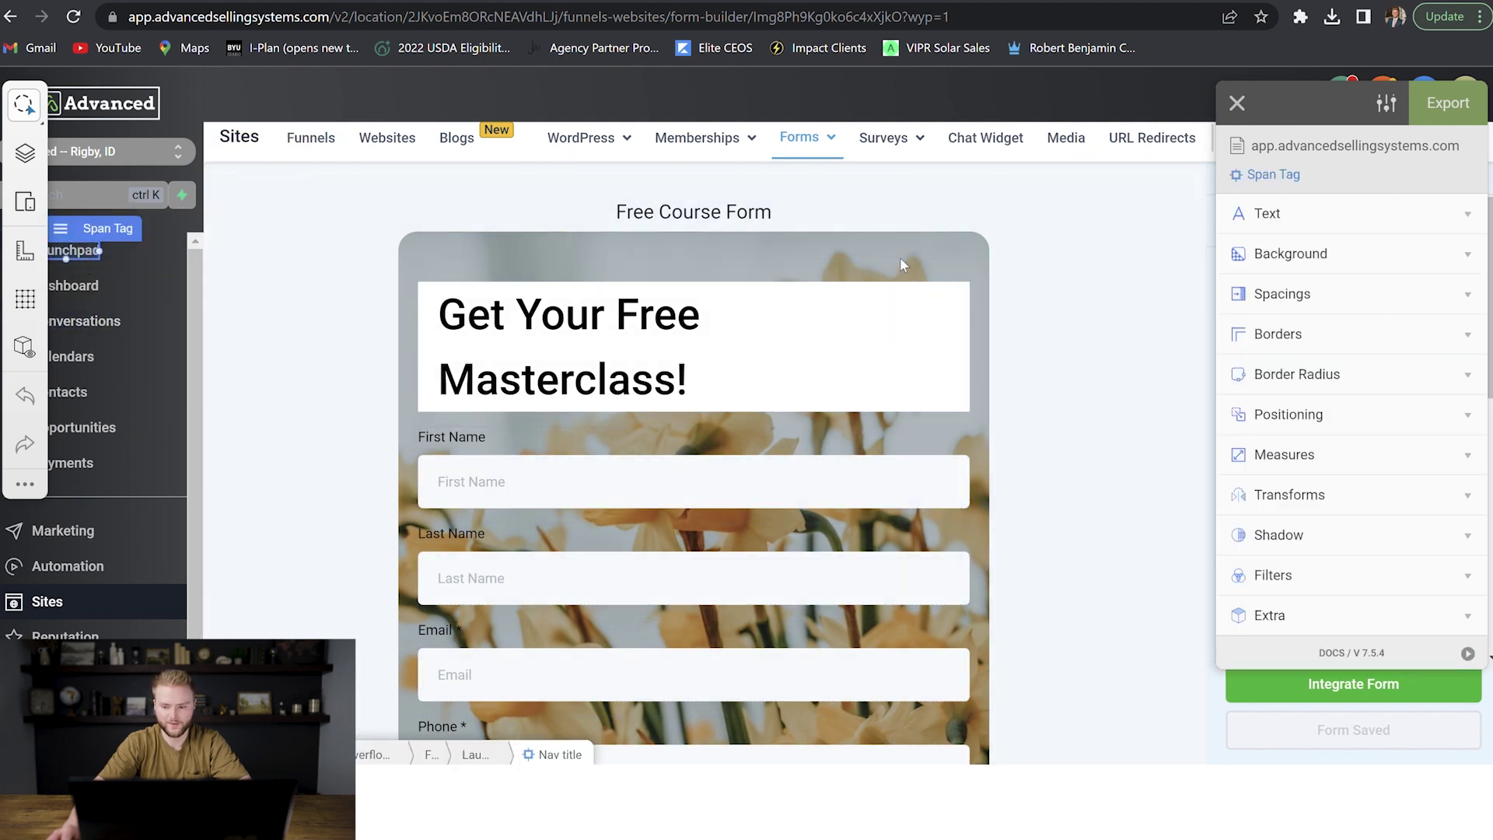
click(1322, 213)
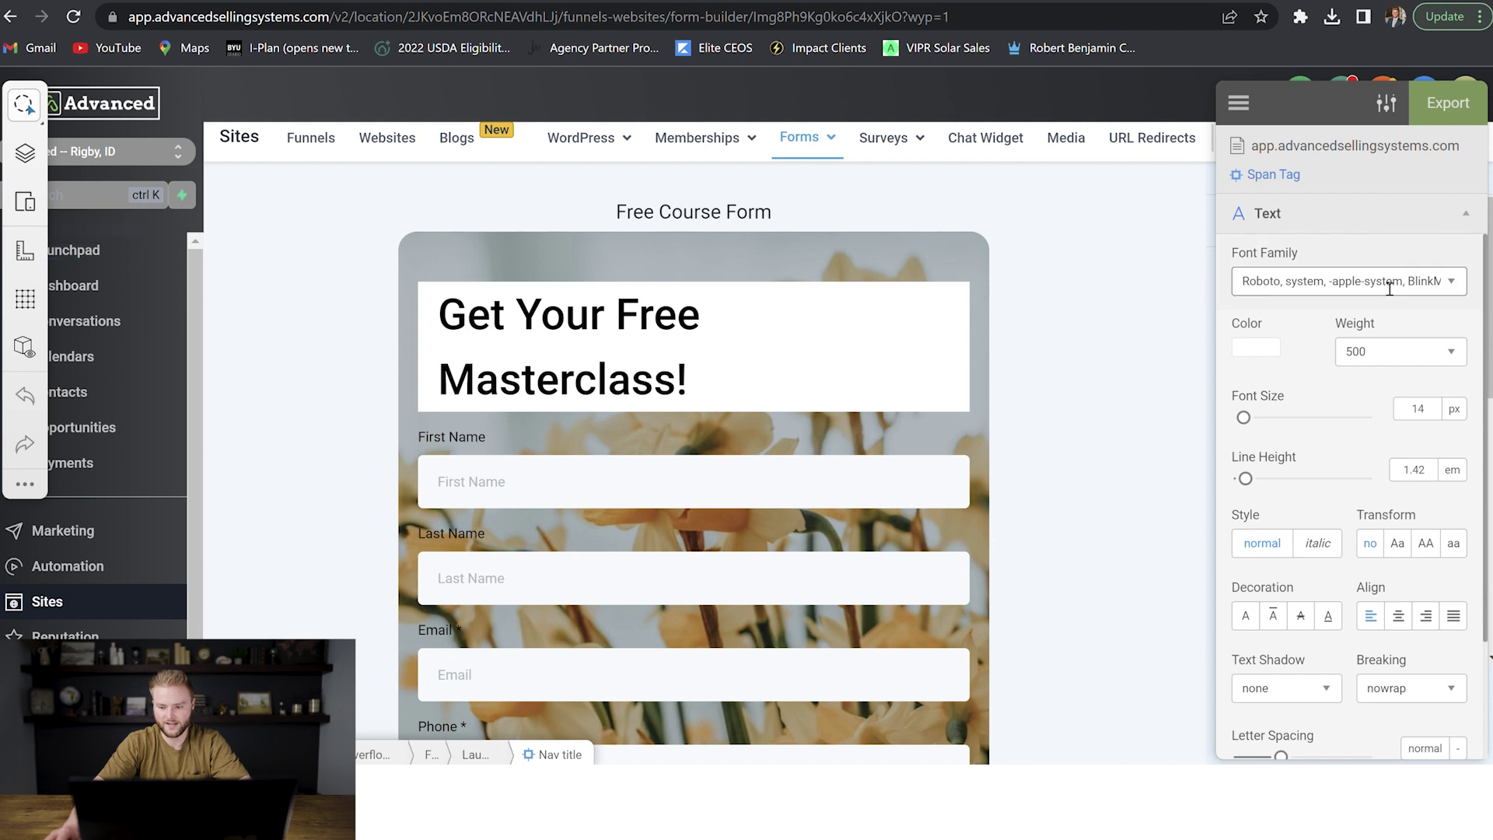
click(1422, 285)
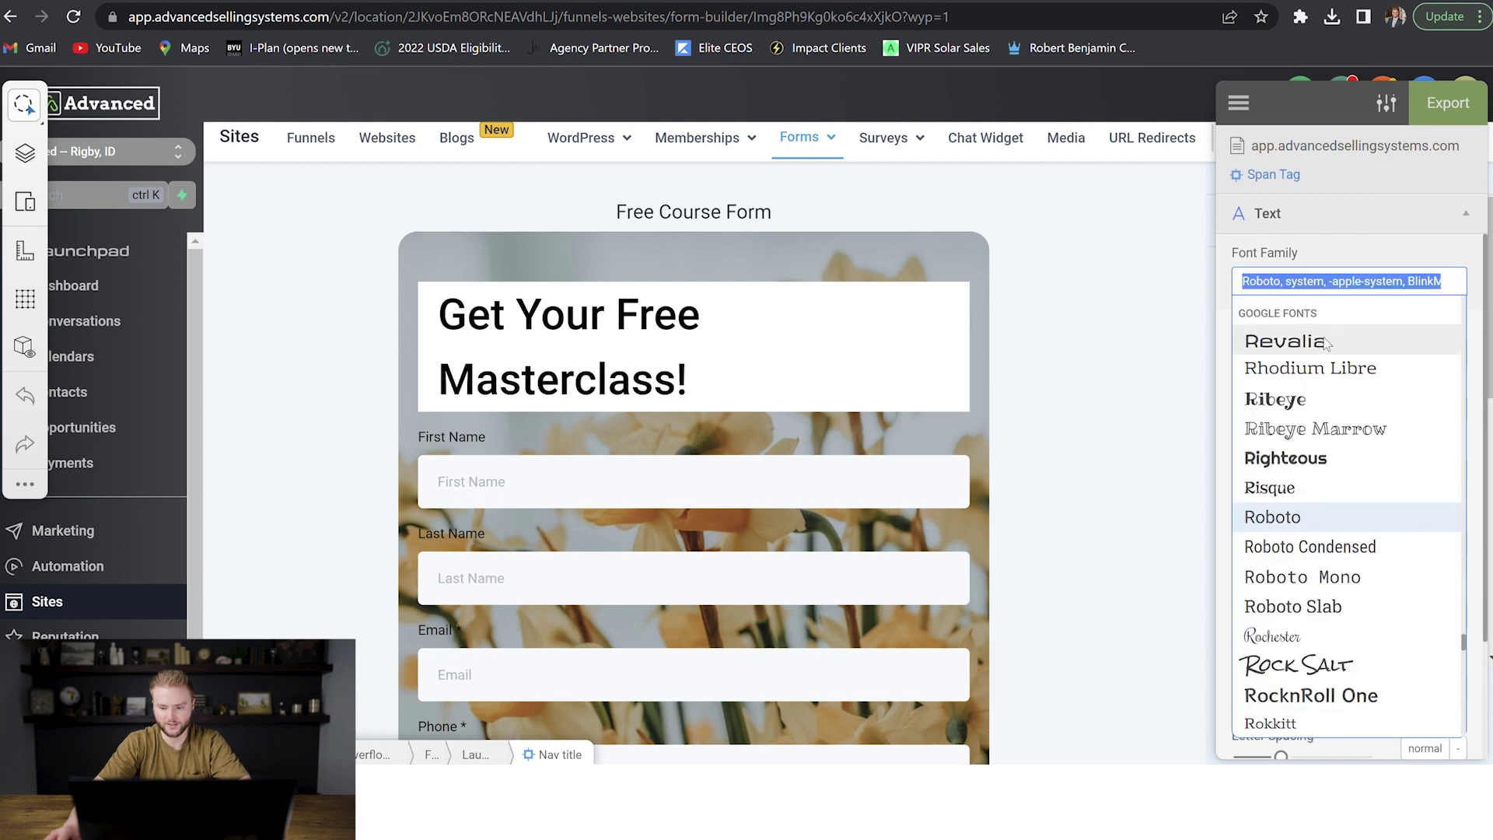
click(1313, 347)
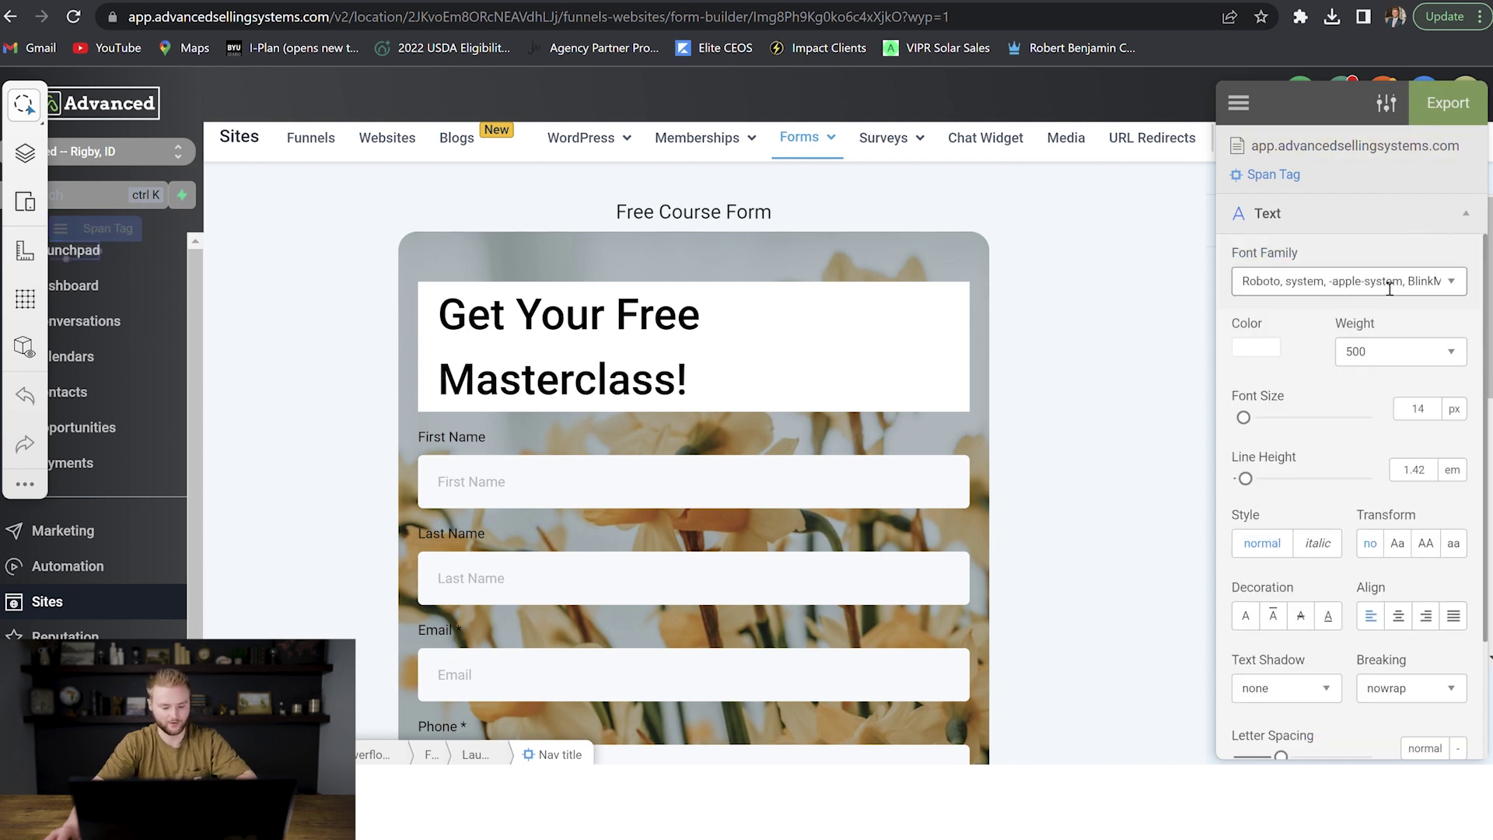
key(Escape)
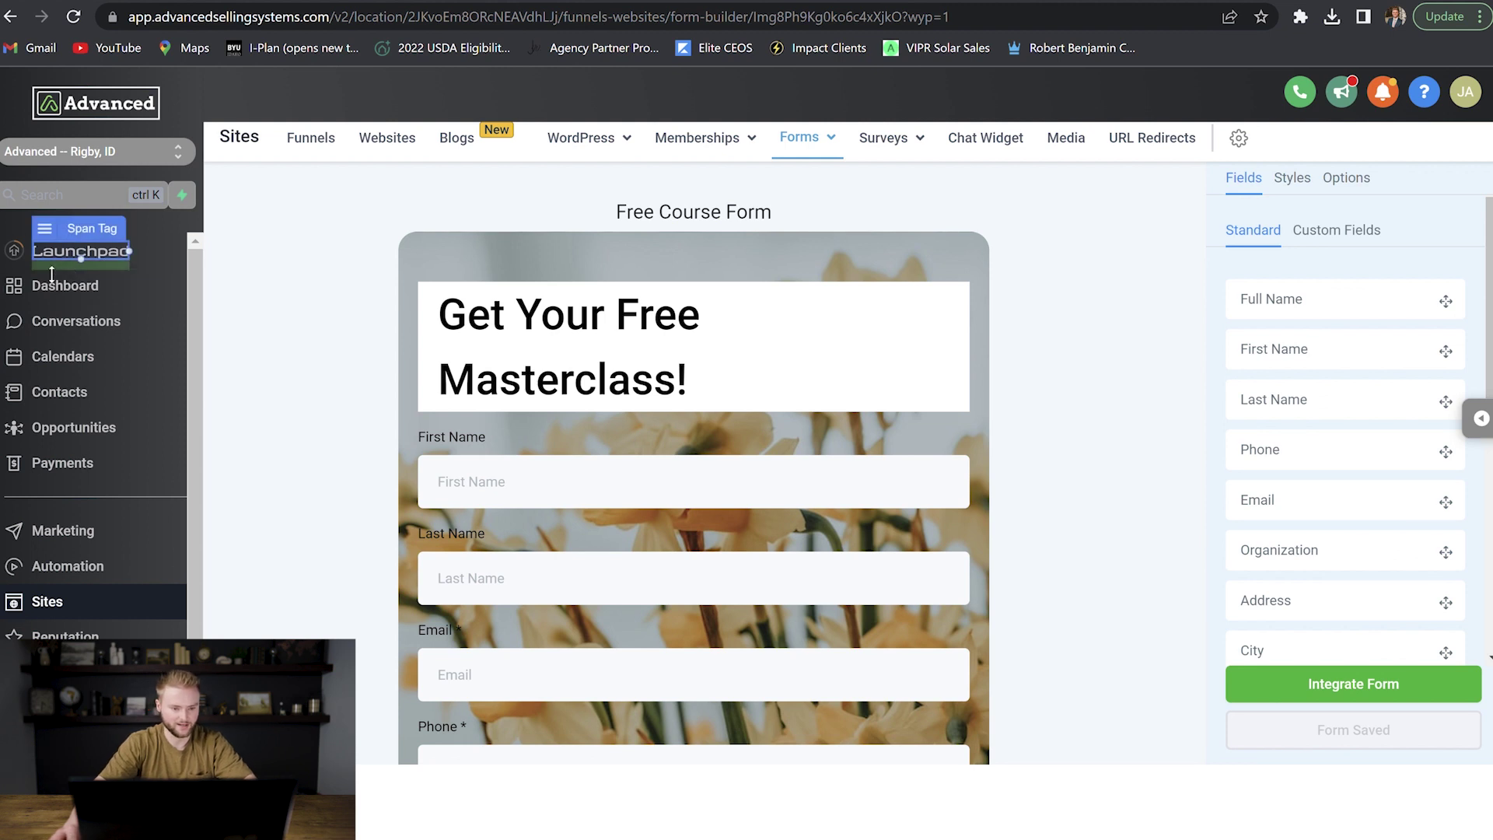